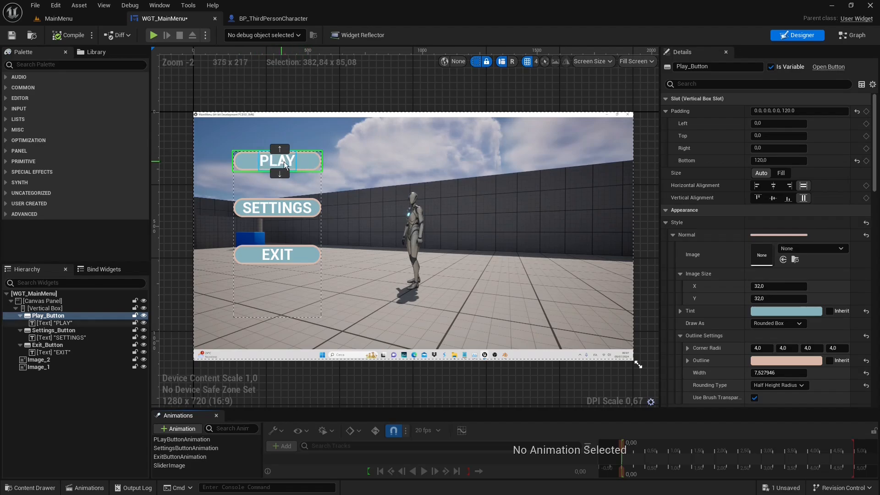
Open the main menu widget's event graph and review the PLAY GAME and EXIT GAME node groups.
click(852, 35)
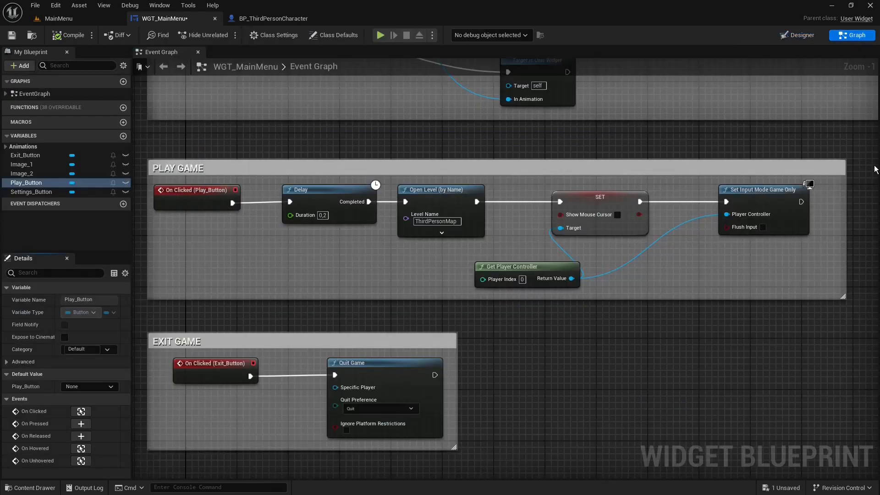
click(779, 169)
mouse_move(169, 299)
right_down()
mouse_move(289, 299)
mouse_move(170, 287)
right_up()
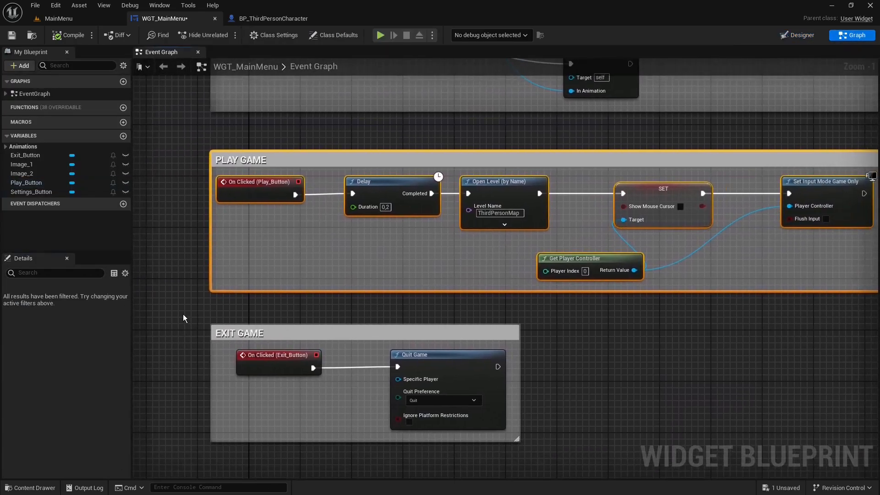
drag(183, 318, 584, 471)
Run the MainMenu level, test its PLAY button and end the play session.
click(59, 18)
click(225, 35)
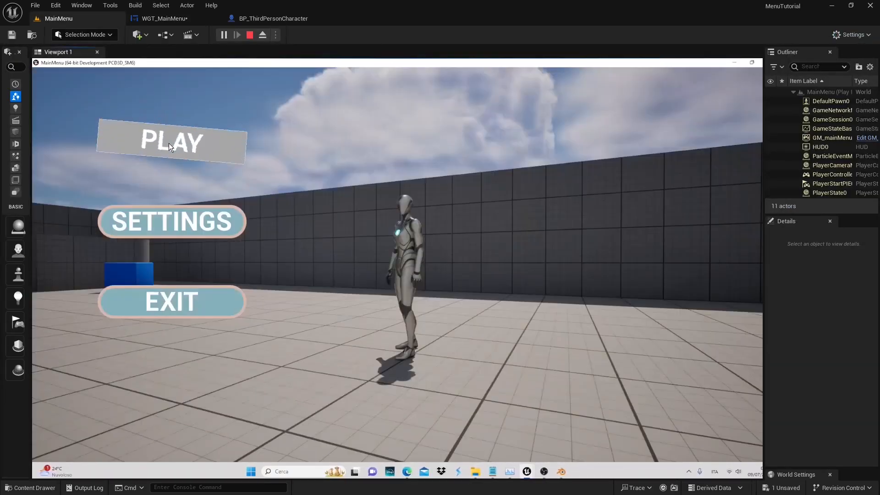
click(168, 143)
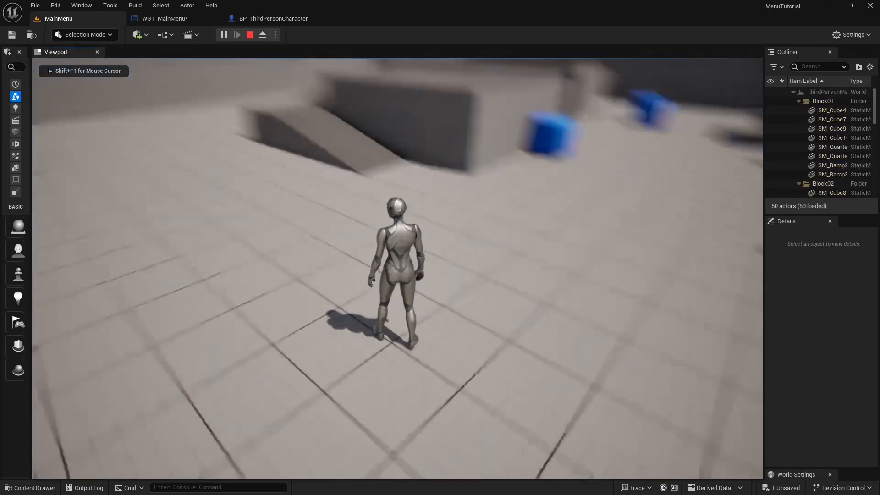
click(185, 295)
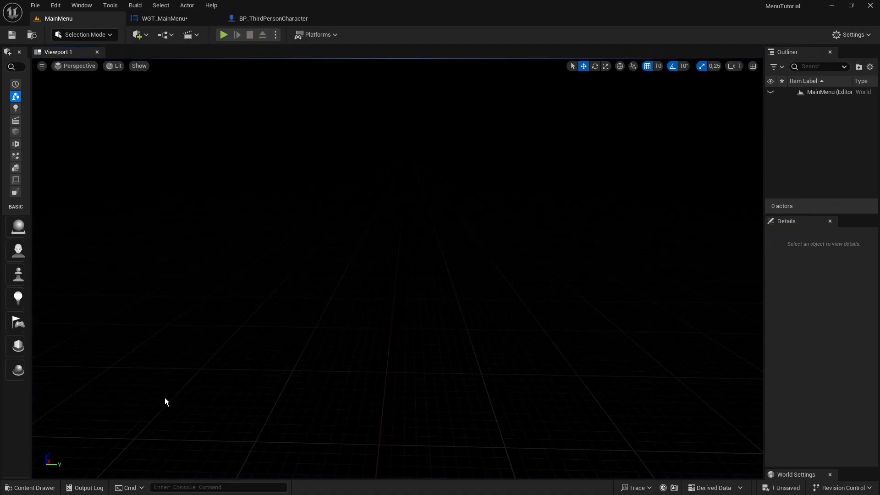
Create a User Widget blueprint named WGT_PauseMenu in the Content folder and open it for editing.
click(27, 489)
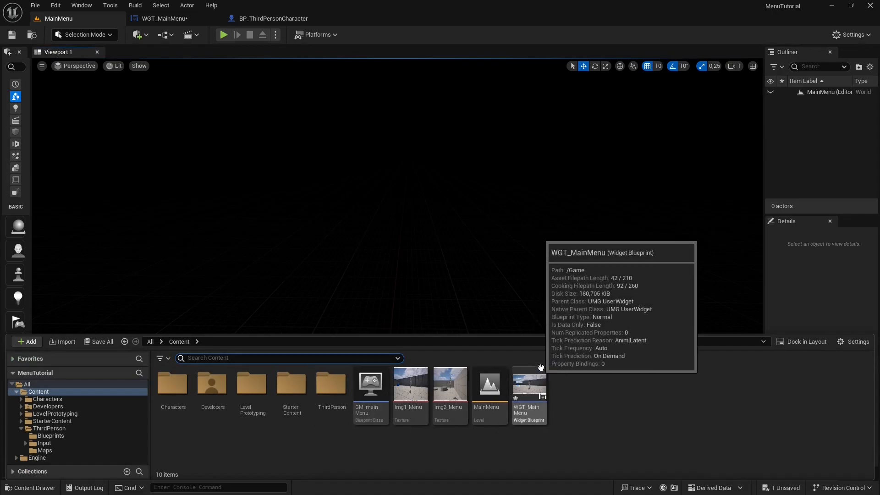
mouse_move(544, 376)
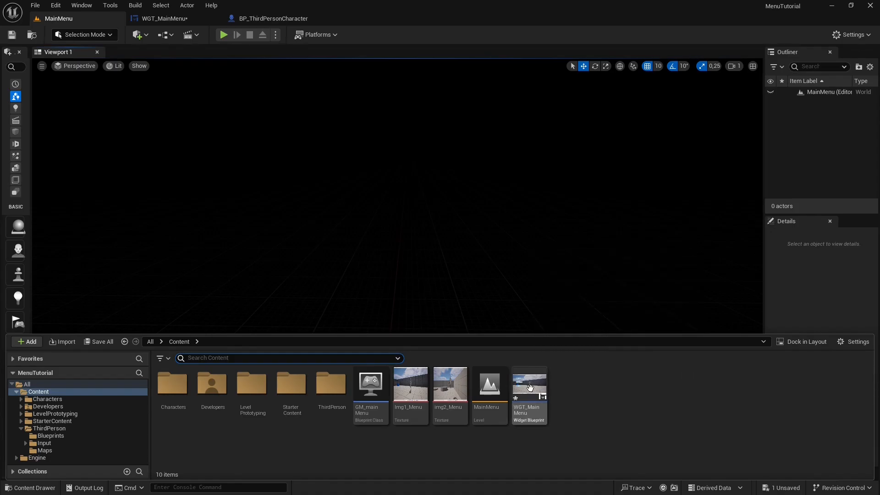
right_click(575, 389)
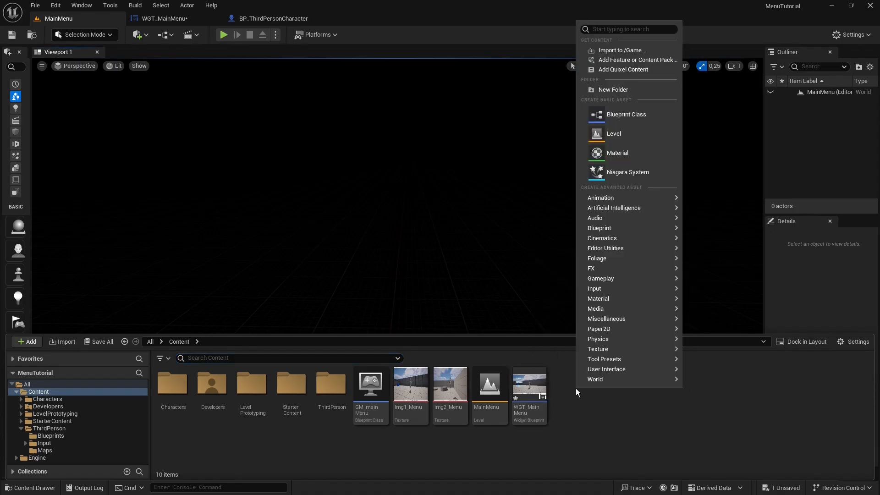
mouse_move(601, 371)
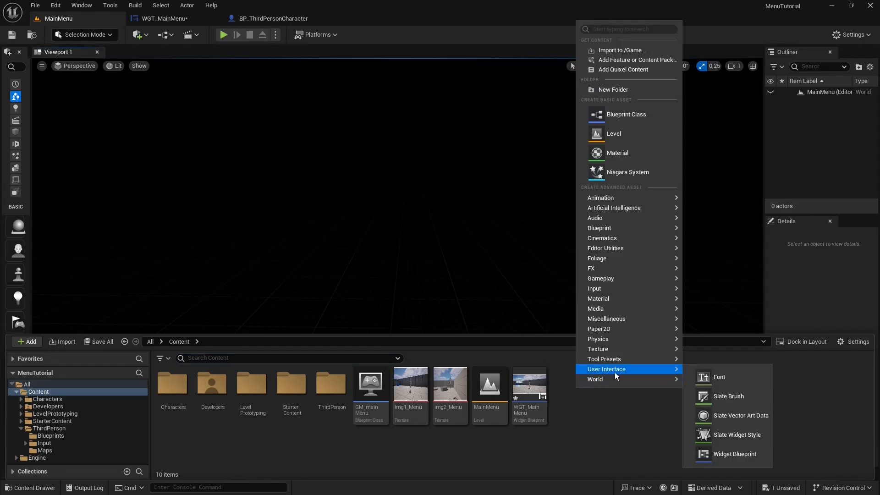
click(730, 458)
click(347, 190)
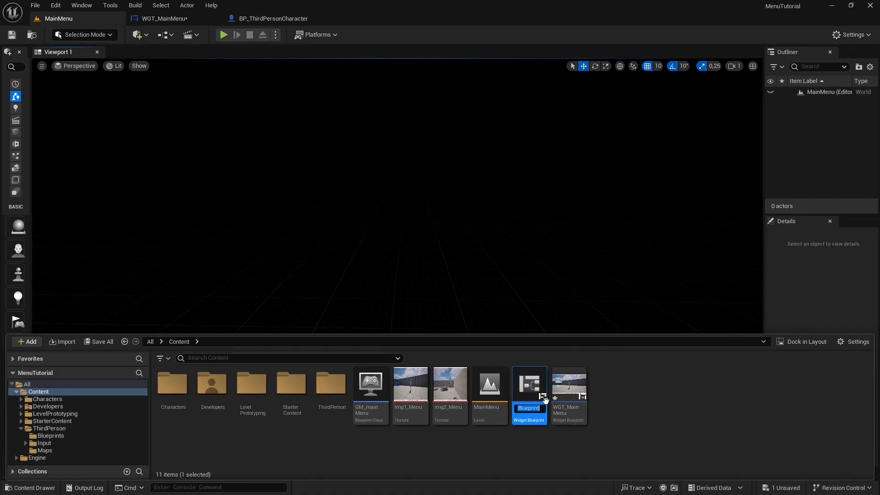
text(WGT_PauseMenu)
key(Return)
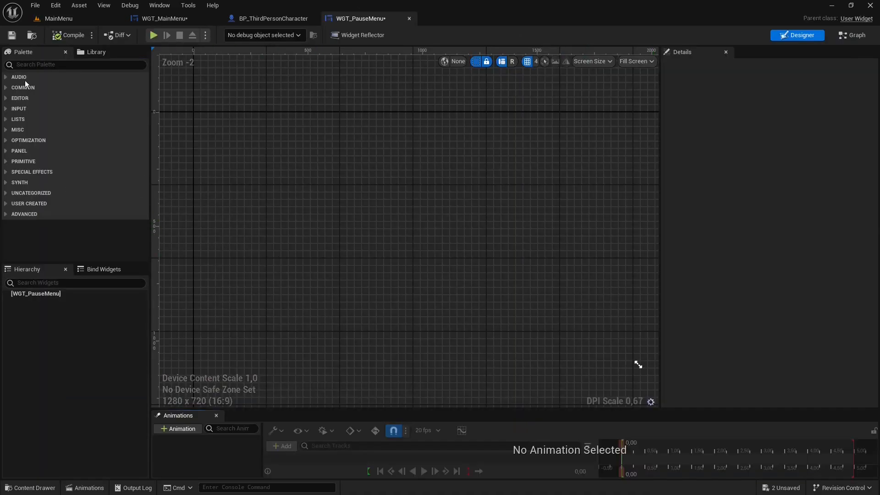
Add a Canvas Panel as the root of WGT_PauseMenu.
click(24, 64)
text(ca)
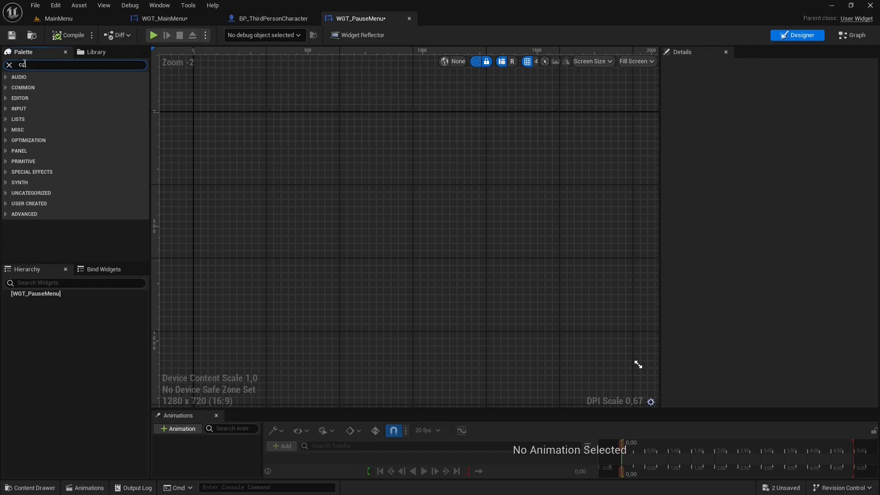
text(nvas)
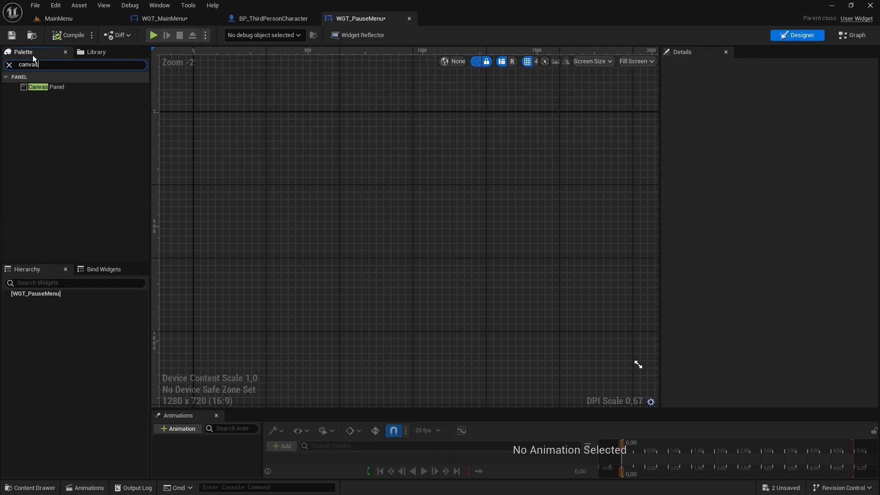
drag(52, 85, 41, 295)
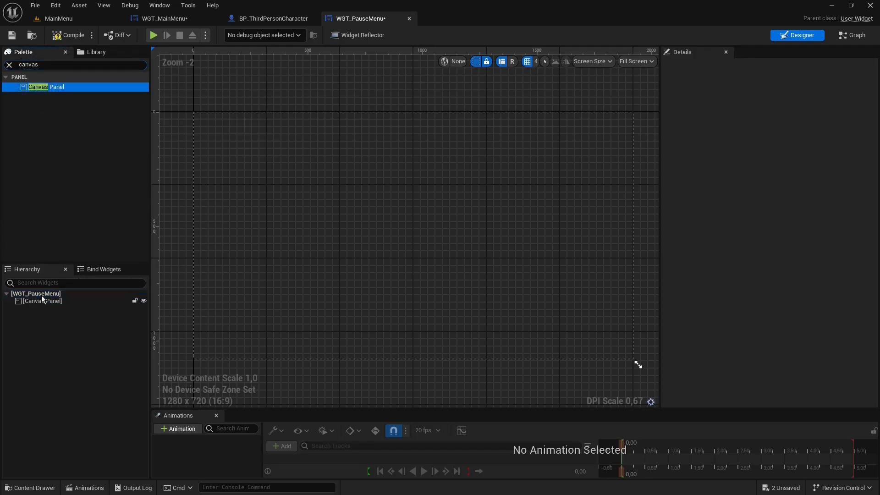
Add a Background Blur to the Canvas Panel and stretch it over the whole canvas, about 1922 × 1081.
click(42, 302)
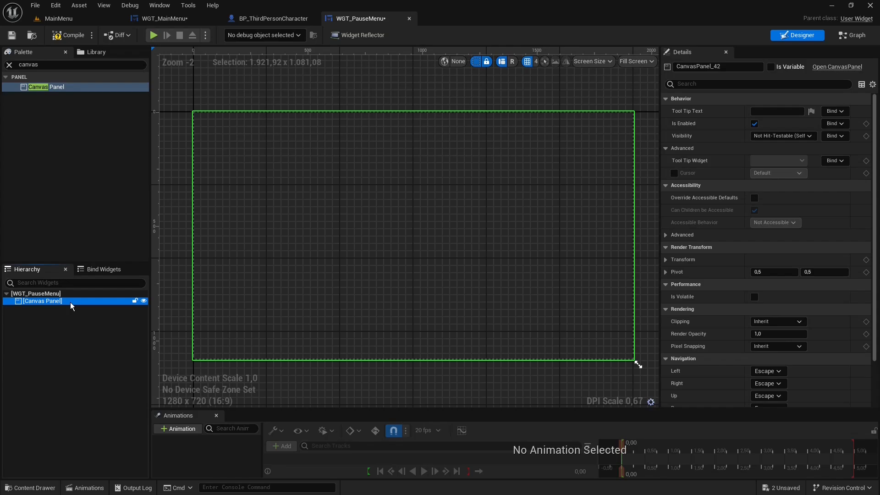
double_click(36, 65)
text(backgr)
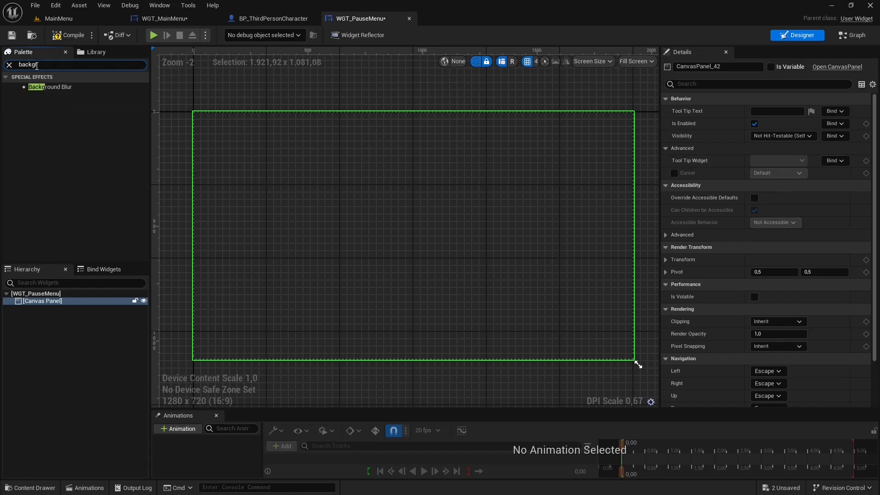
text(ound)
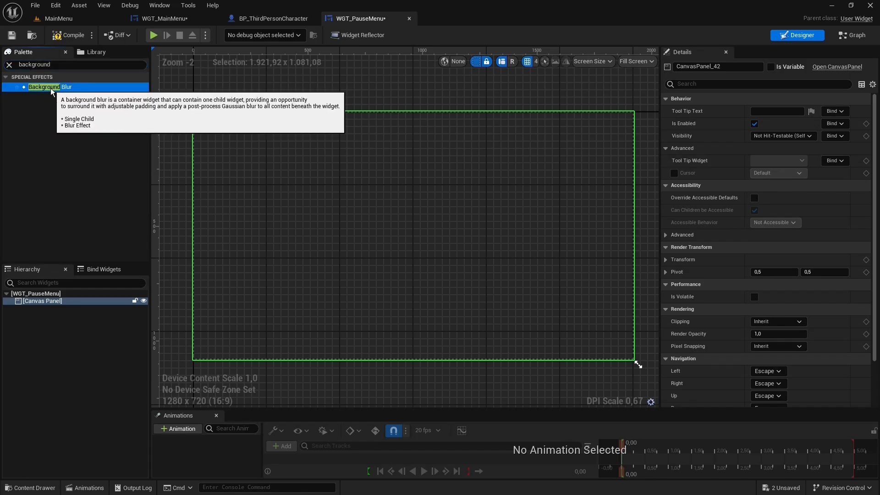
drag(48, 87, 44, 301)
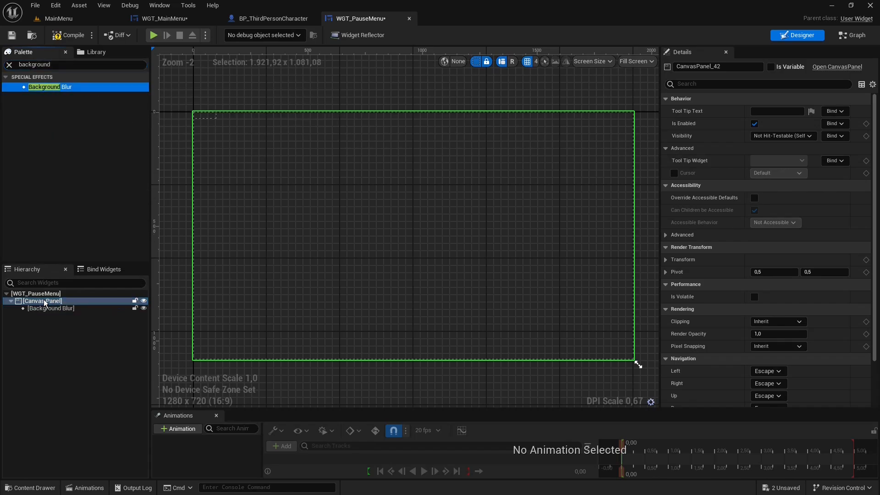
click(216, 118)
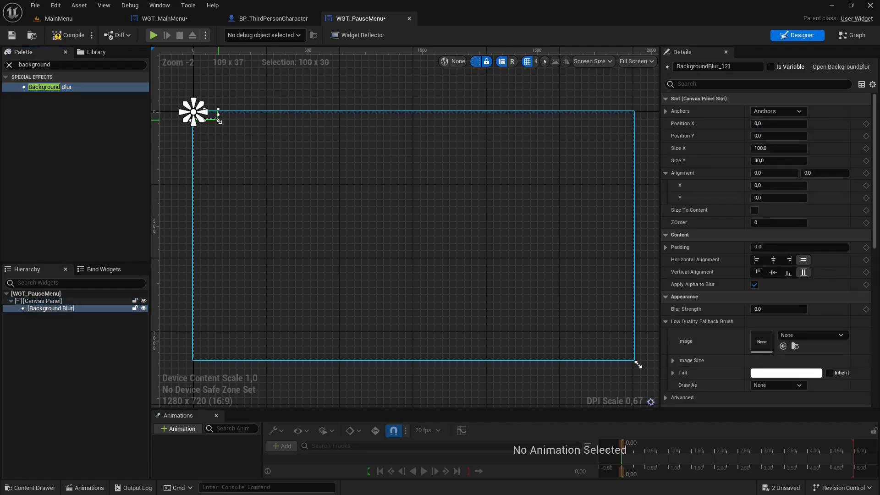
drag(216, 118, 638, 365)
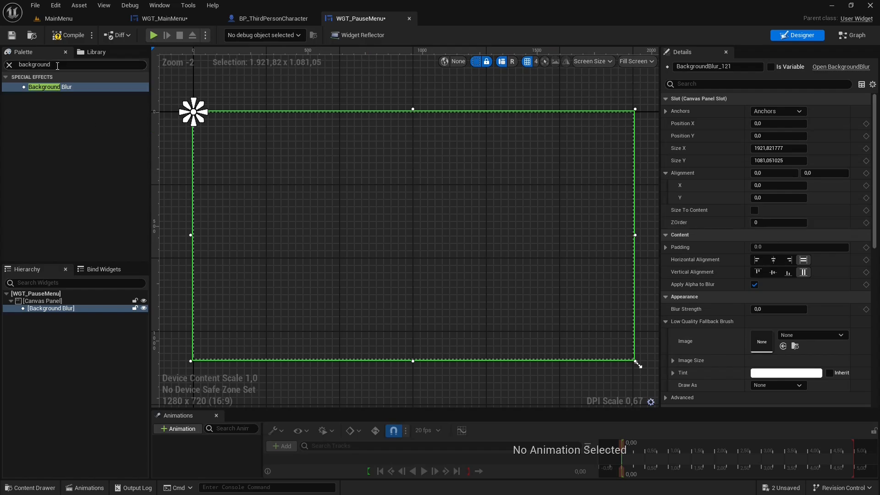
Add a Vertical Box to the Canvas Panel, about 418 × 673 at position 148, 196, with ZOrder 1.
click(9, 66)
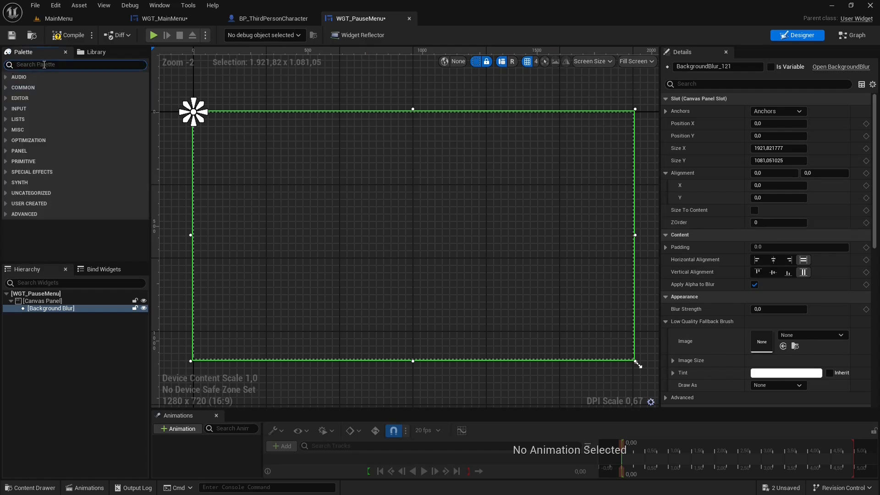
text(vertical)
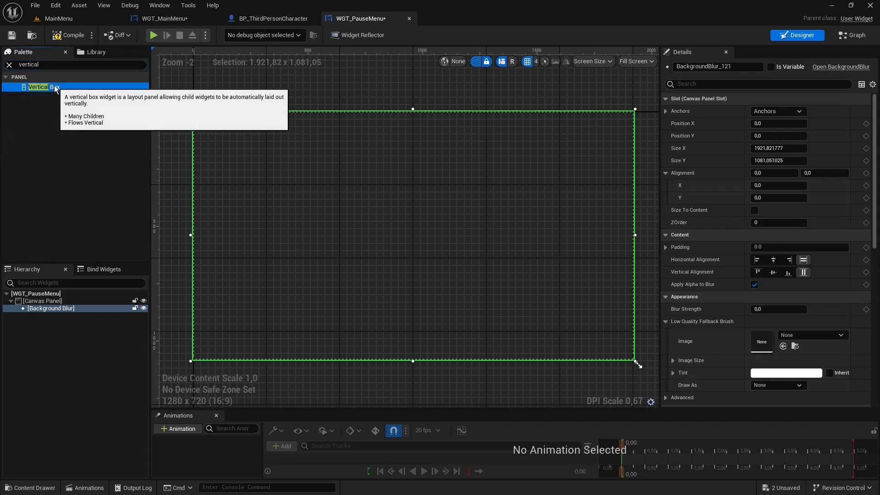
drag(54, 87, 32, 301)
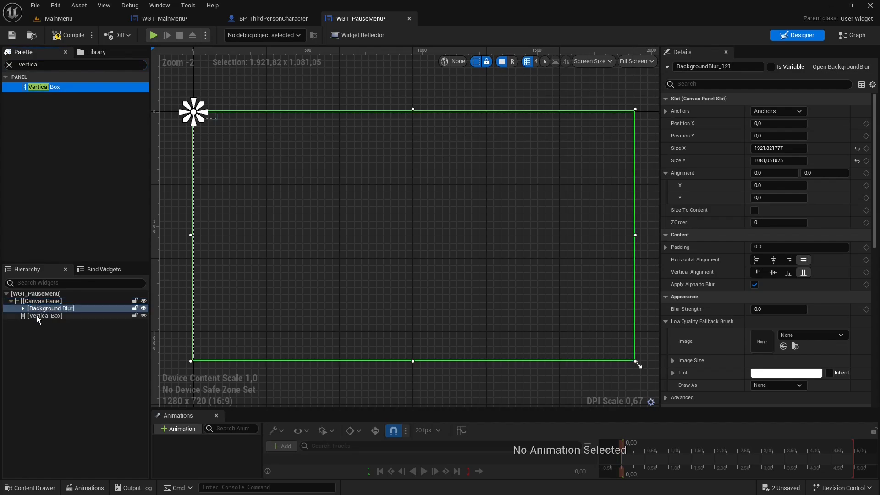
click(37, 316)
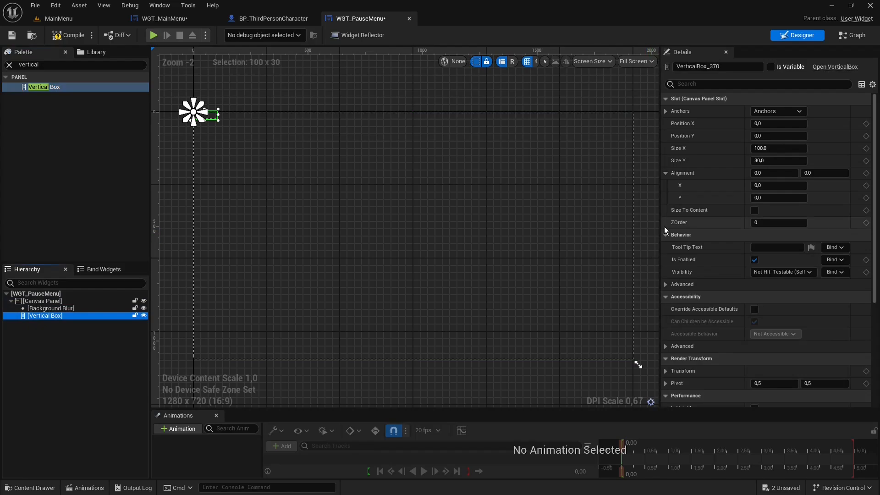
drag(215, 118, 319, 314)
drag(254, 213, 219, 156)
drag(269, 195, 274, 193)
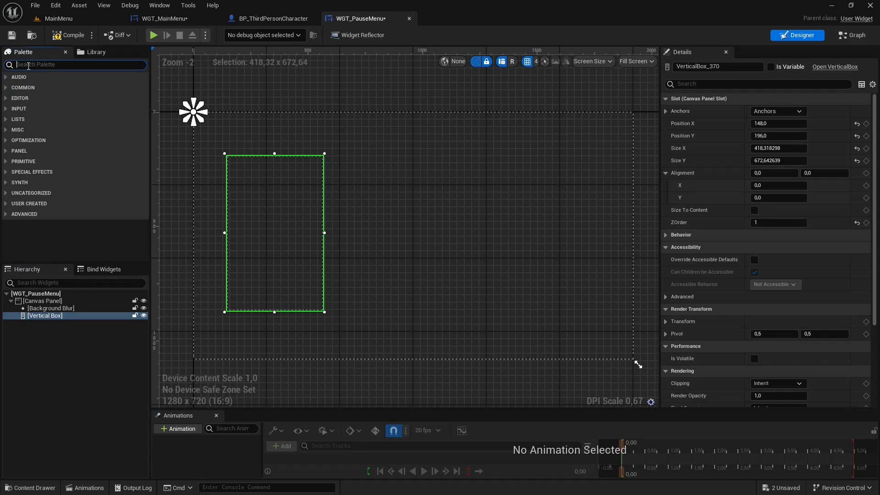
Add a Button inside the Vertical Box and place a Text widget inside that button.
text(butt)
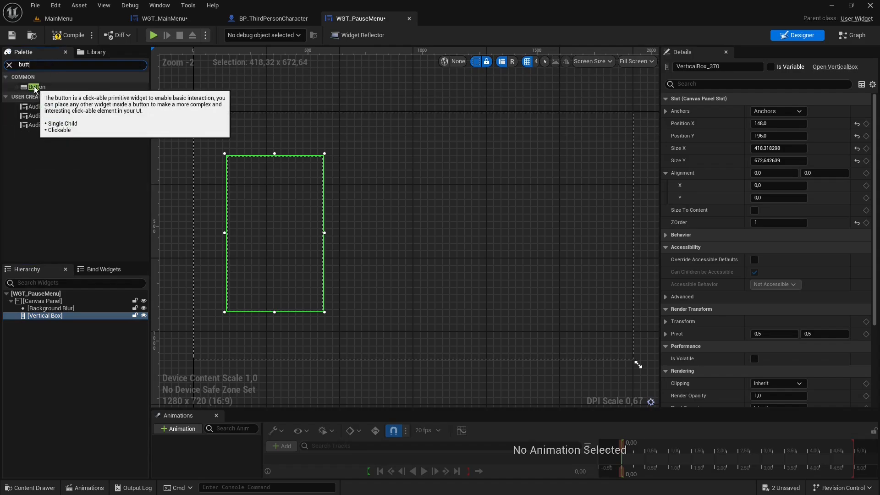
drag(36, 87, 53, 321)
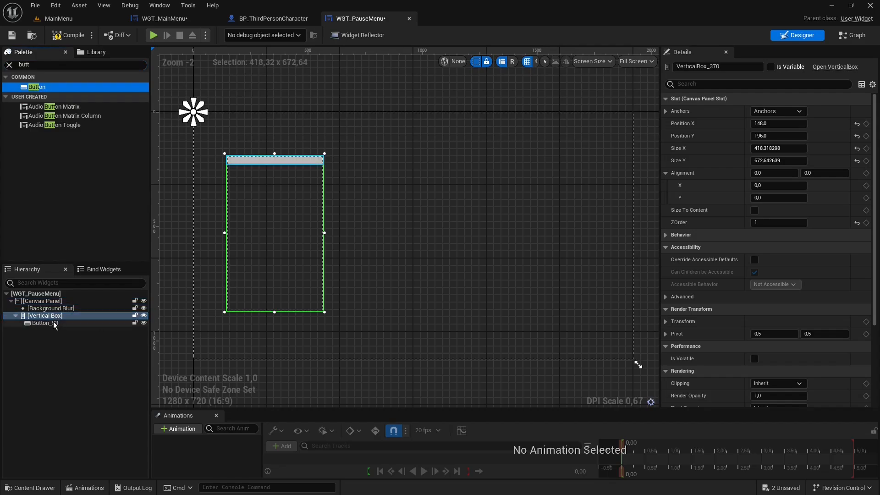
drag(34, 177, 52, 322)
Set the font size of the button's text to 45.
double_click(760, 285)
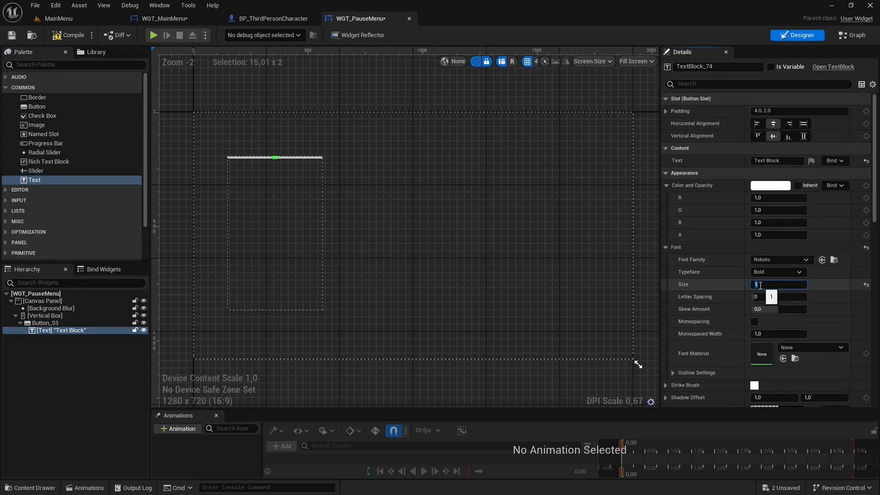
text(45)
key(Return)
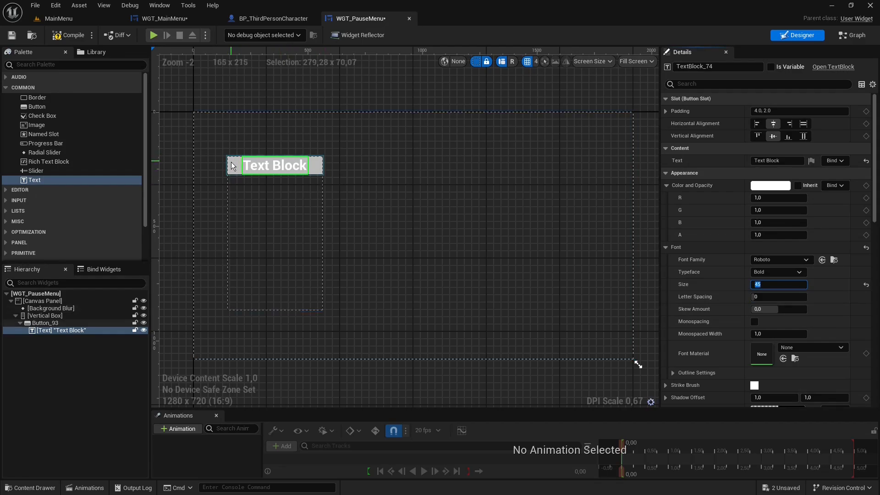
Set the rounding type of the button's Normal style outline to Half Height Radius.
scroll(772, 347, down, 1)
scroll(771, 348, down, 2)
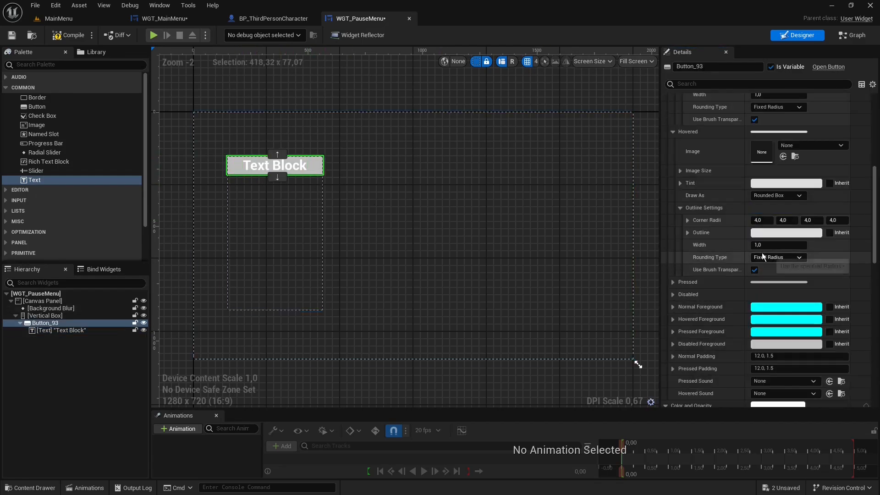
scroll(772, 198, up, 1)
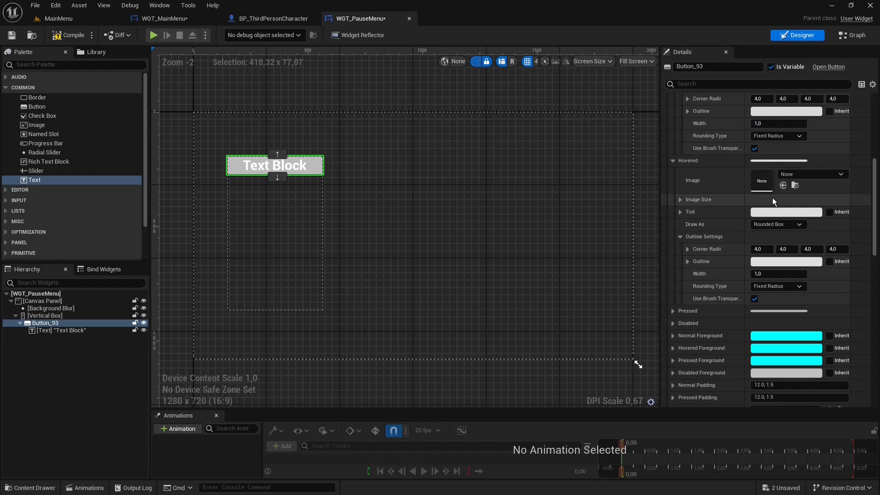
click(773, 136)
click(767, 152)
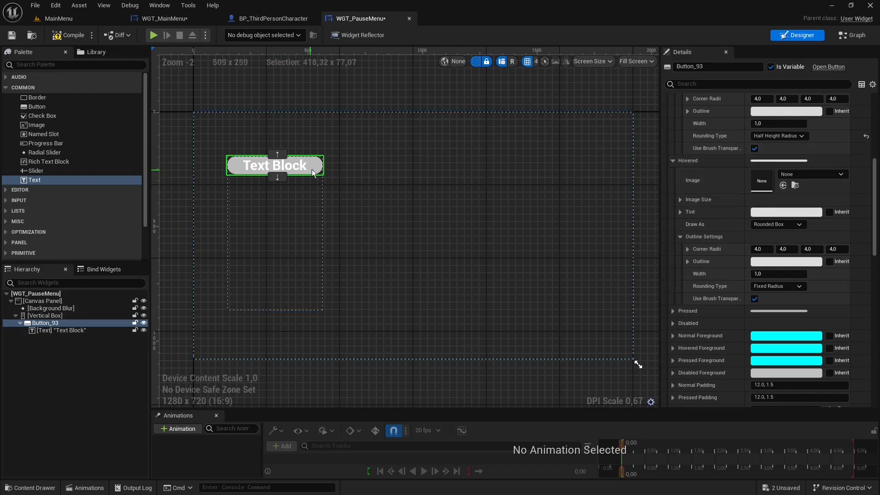
Set the tint of the button's Normal style to black.
scroll(777, 204, up, 4)
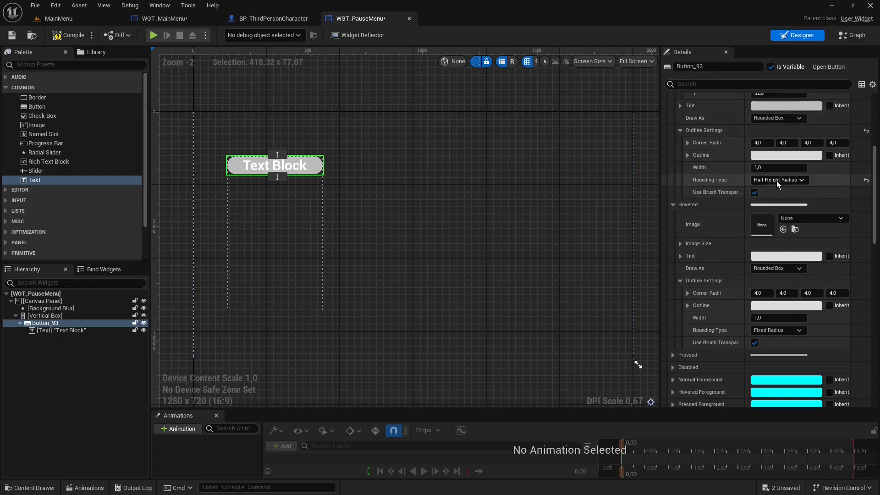
scroll(771, 164, up, 2)
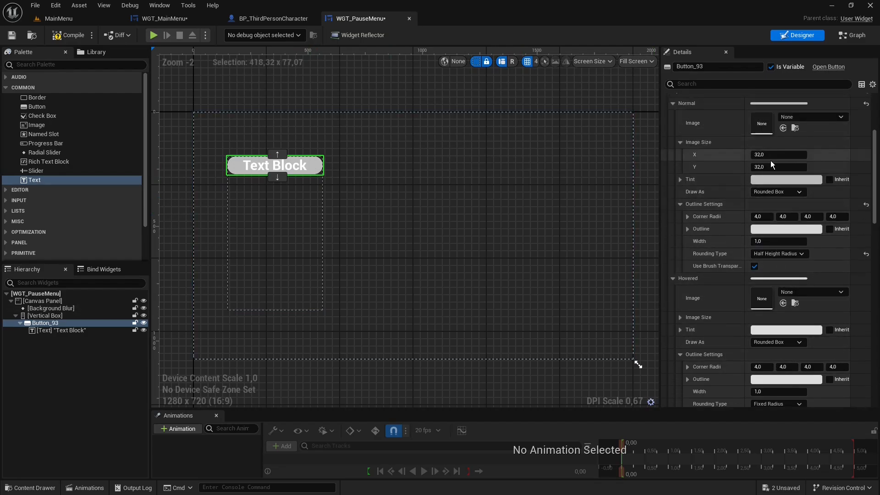
click(777, 198)
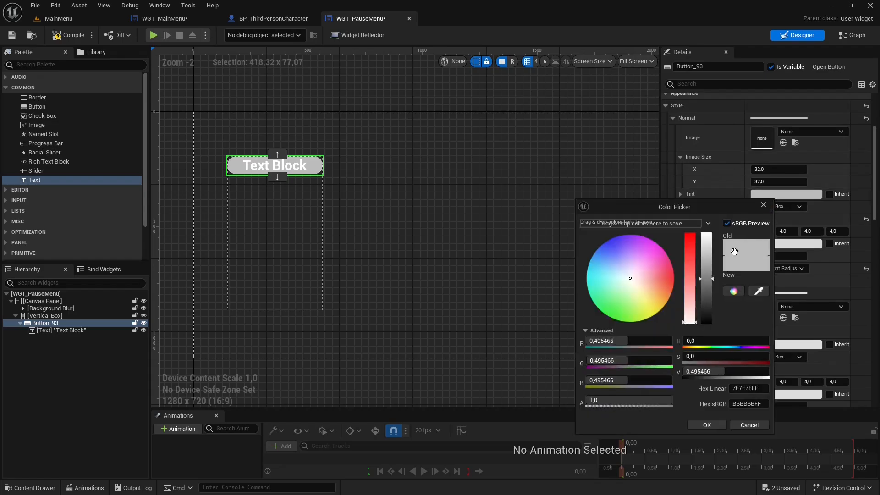
drag(708, 300, 708, 325)
click(419, 289)
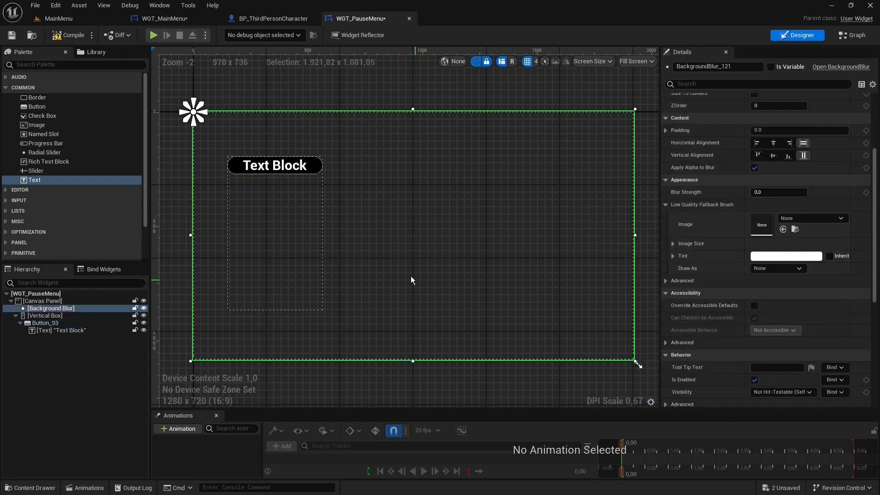
Set the button's bottom padding in the Vertical Box slot to 120.
click(306, 164)
click(315, 165)
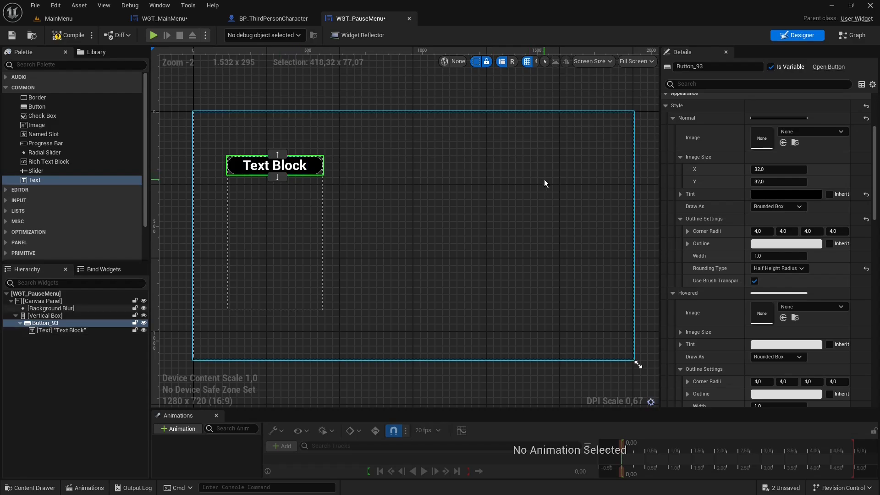
scroll(700, 163, up, 5)
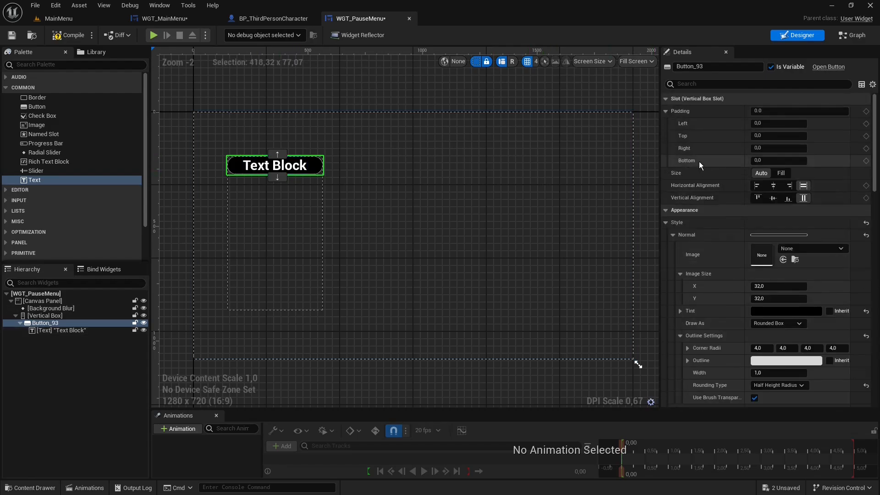
click(765, 161)
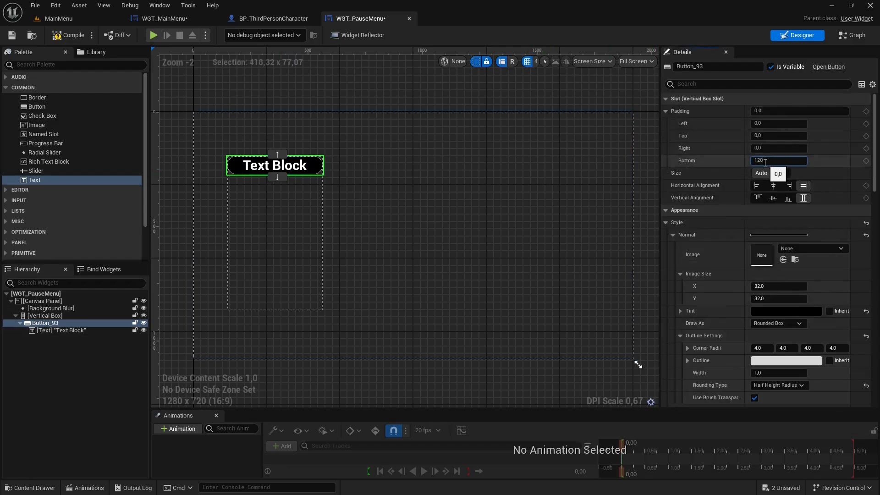
text(120)
key(Return)
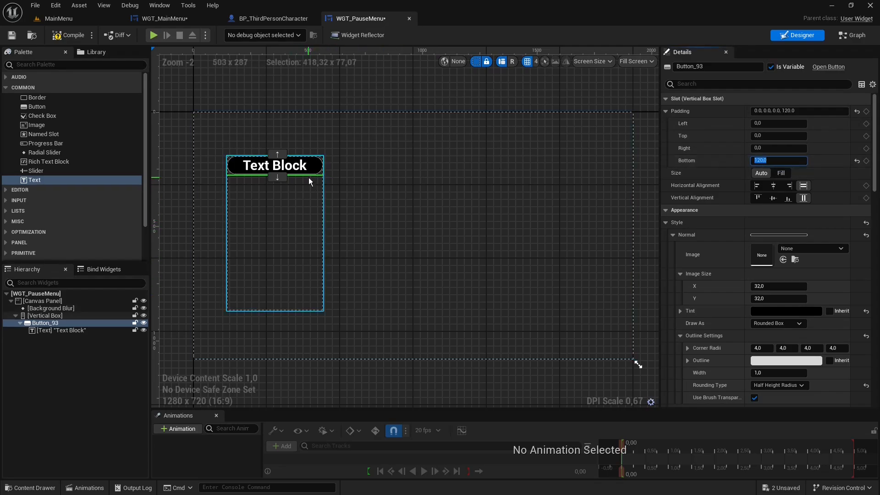
Duplicate the button three times inside the Vertical Box to make four stacked buttons.
click(318, 166)
right_click(317, 166)
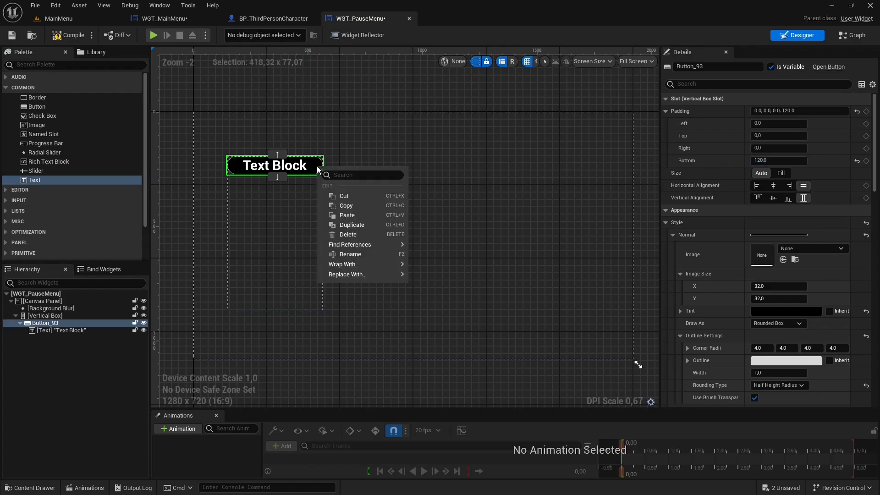
click(316, 166)
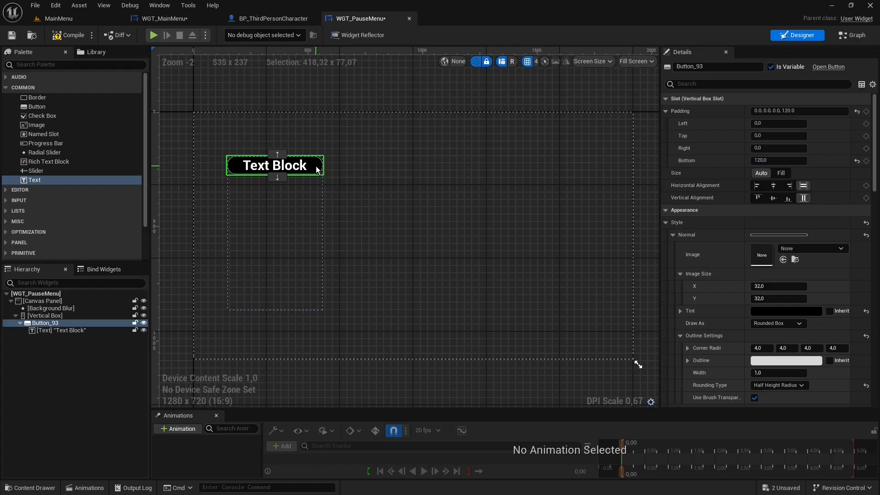
key(ctrl+d)
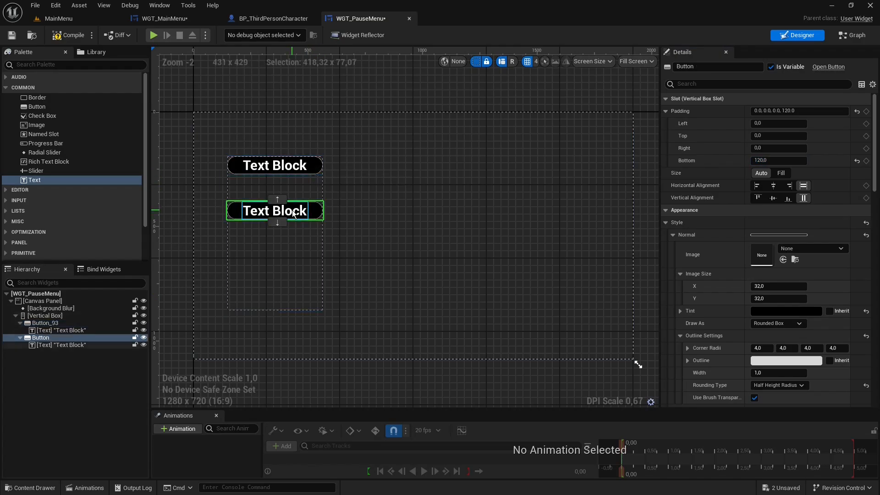
key(ctrl+d)
key(ctrl+d)
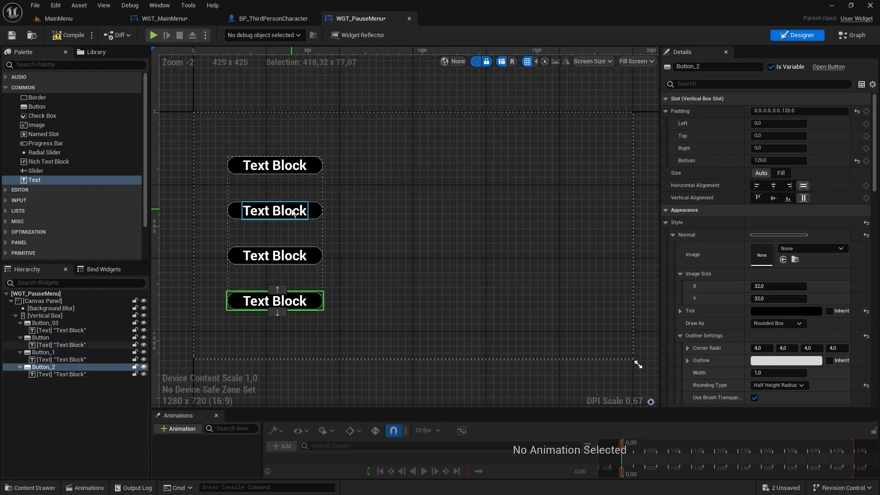
Rename the first button as resume and set its text to RESUME.
click(275, 165)
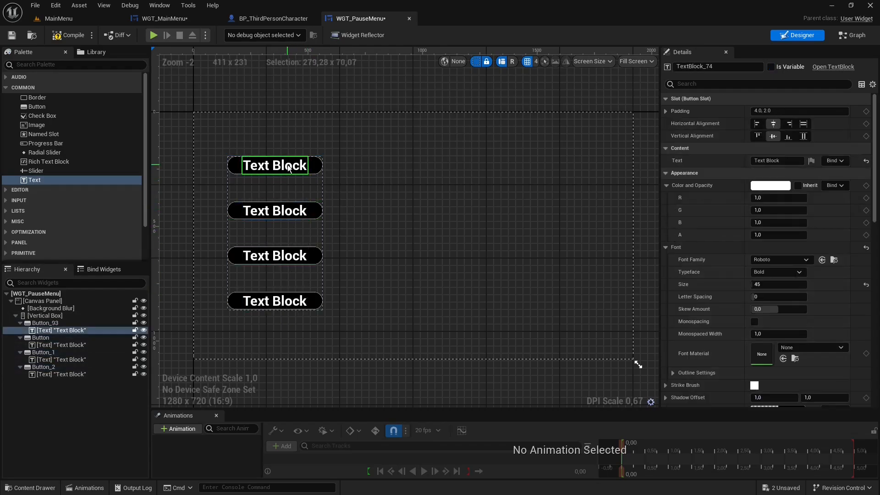
click(59, 323)
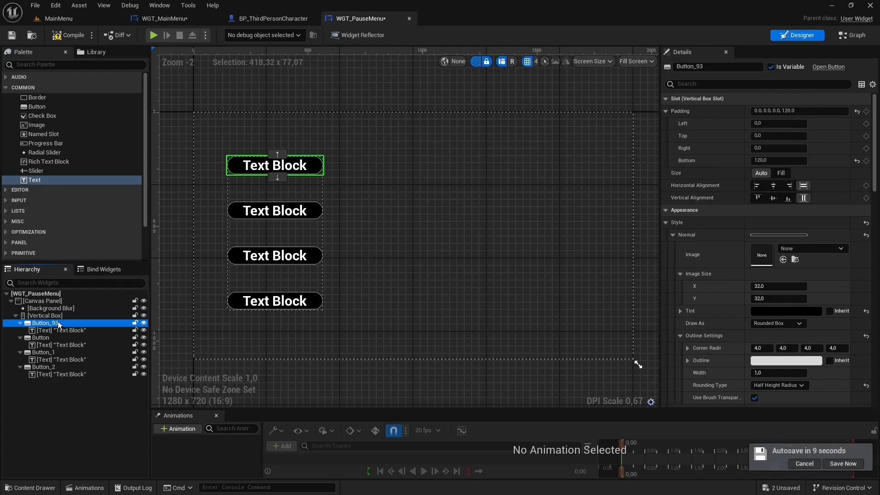
double_click(53, 323)
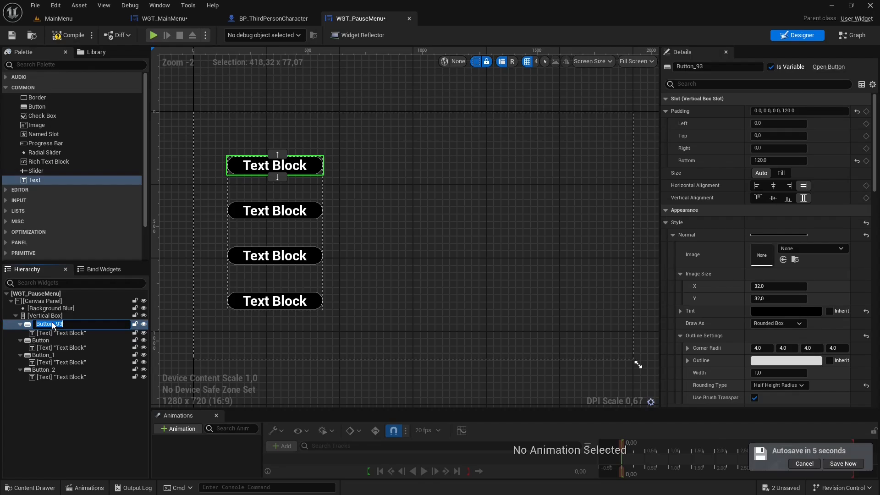
text(resume)
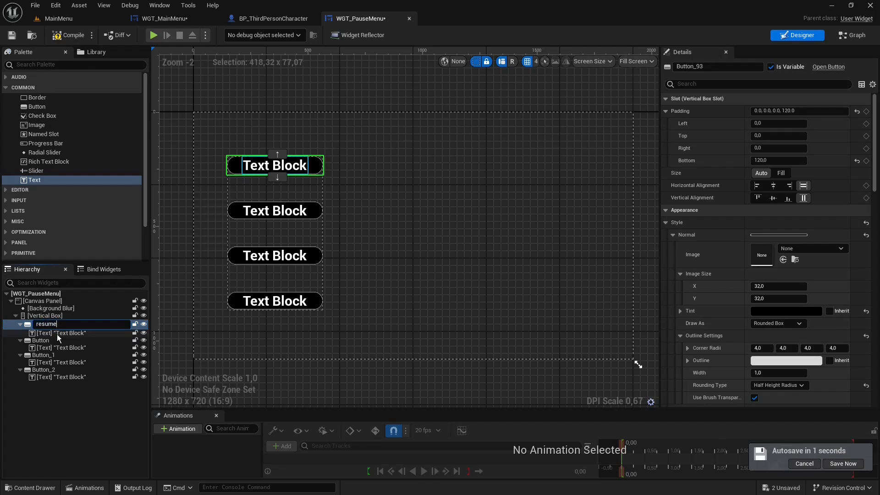
key(Return)
click(59, 330)
click(788, 160)
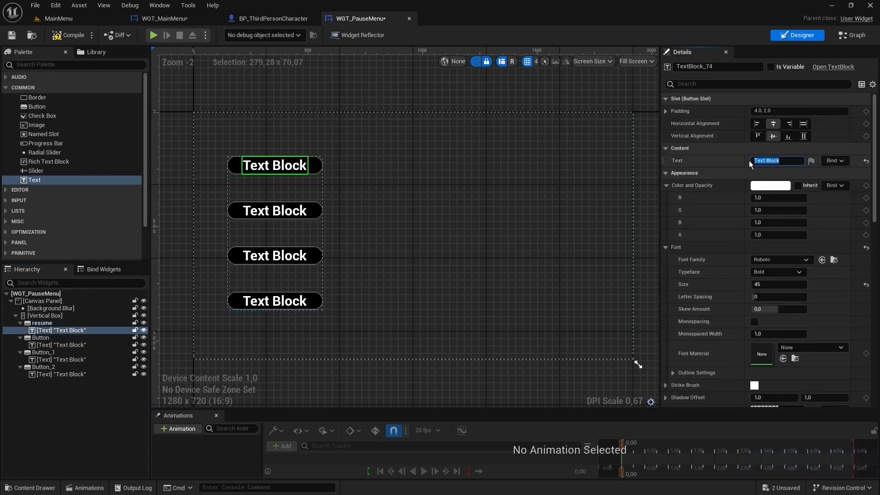
Rename the second button as Settings and set its text to SETTINGS.
click(316, 211)
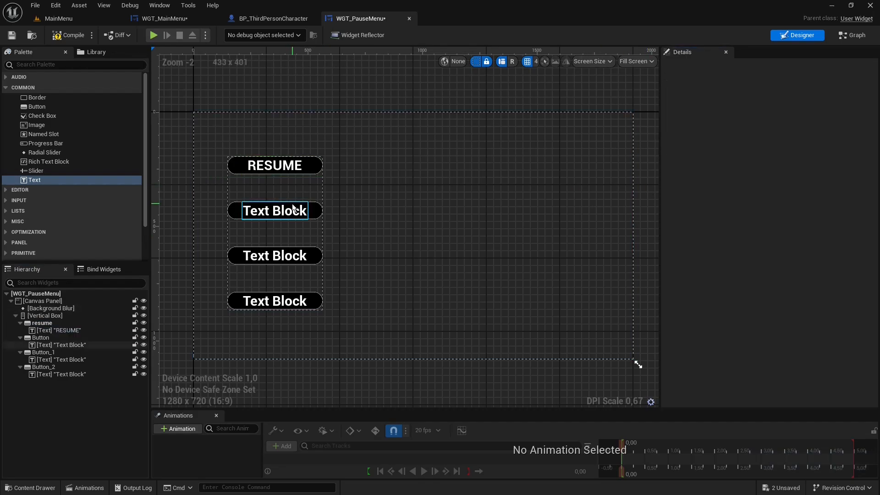
double_click(48, 339)
text(Se)
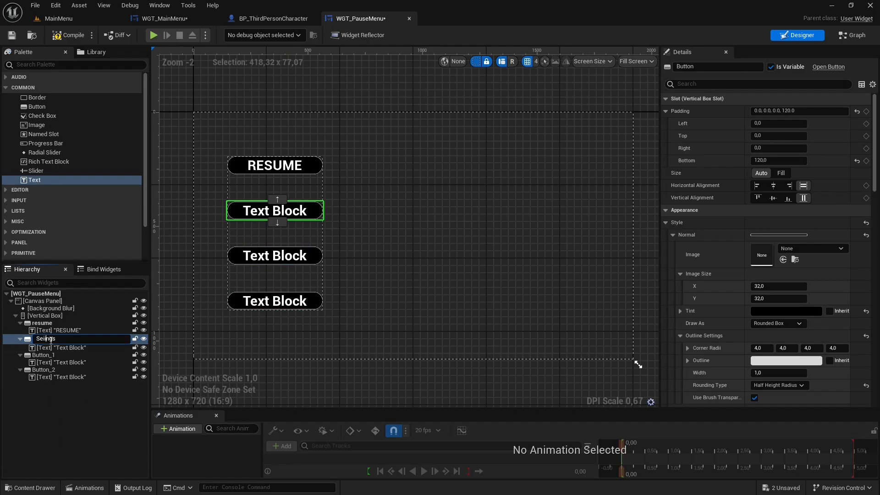
text(tti)
click(60, 346)
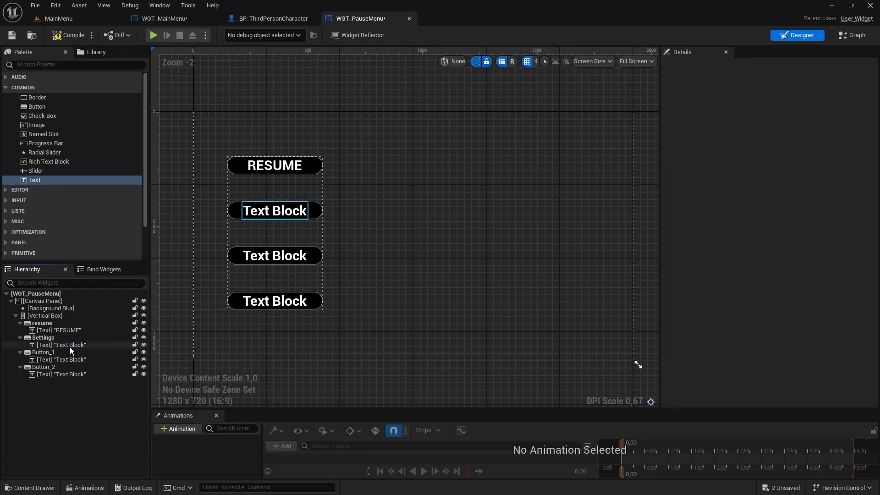
click(734, 159)
text(SETTINGS)
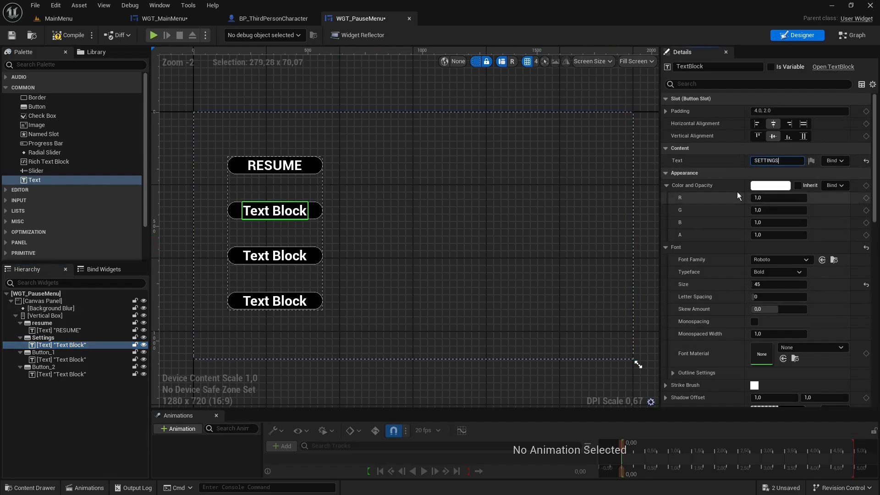
key(Return)
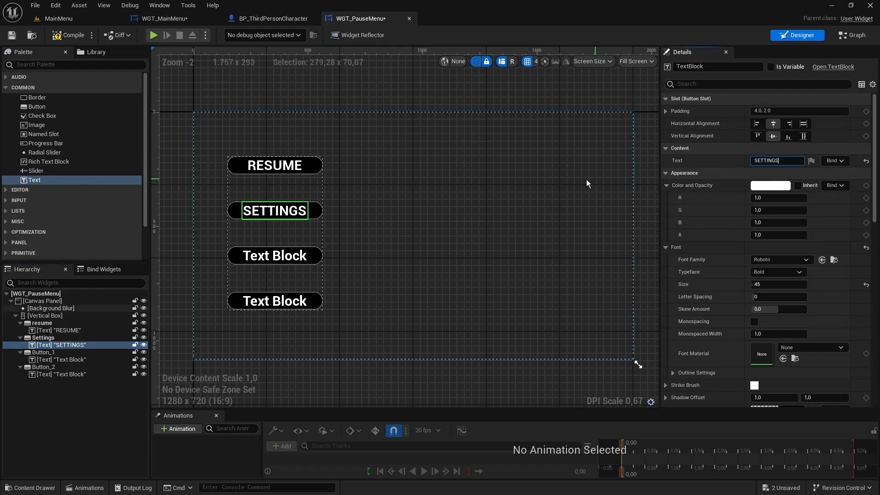
Rename the third button as MainMenu and set its text to MAIN MENU.
click(316, 256)
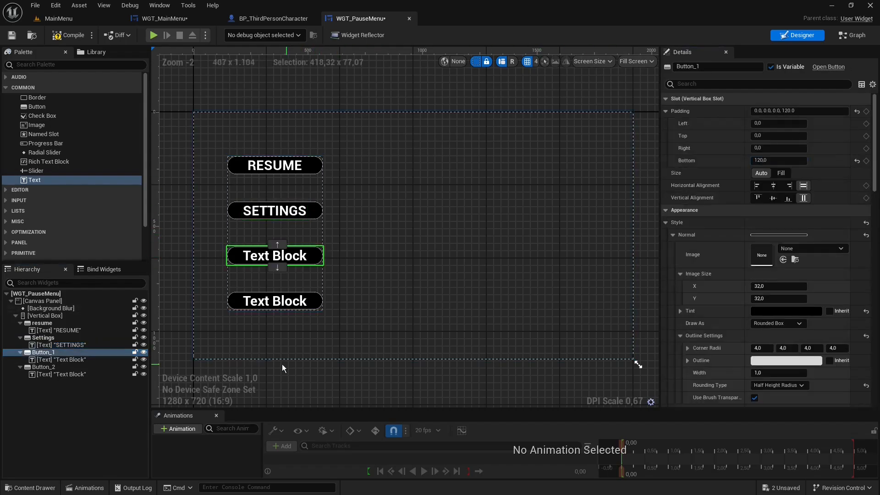
click(64, 355)
click(63, 354)
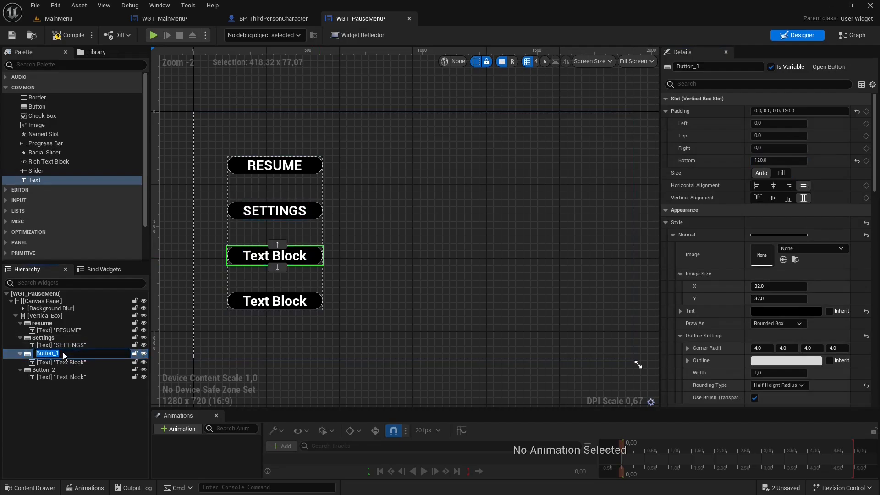
text(MainMenu)
key(Return)
click(63, 360)
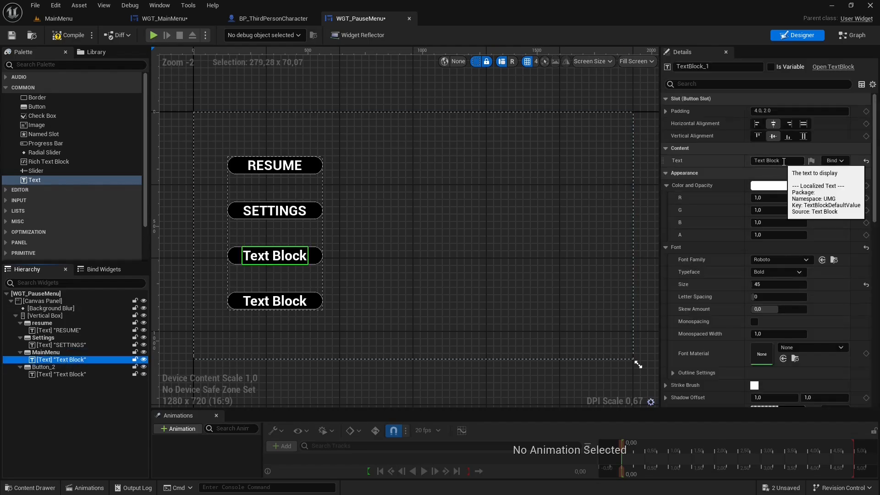
click(752, 161)
text(Main Menu)
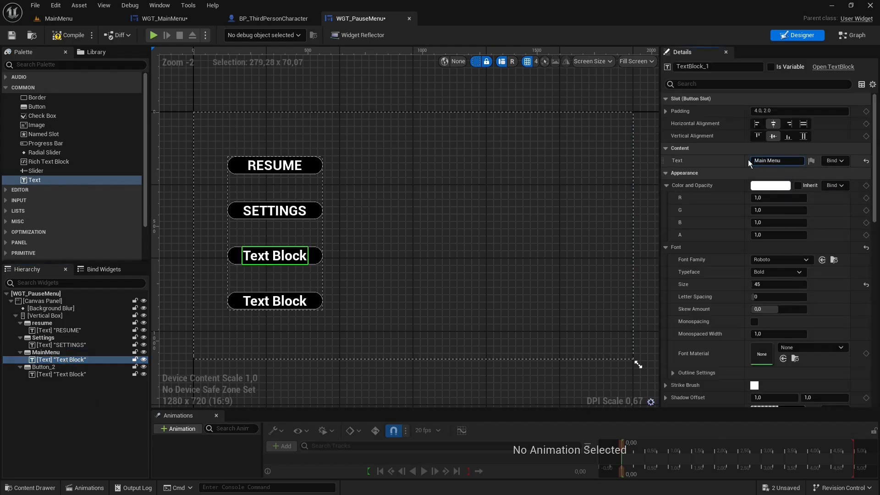
key(Return)
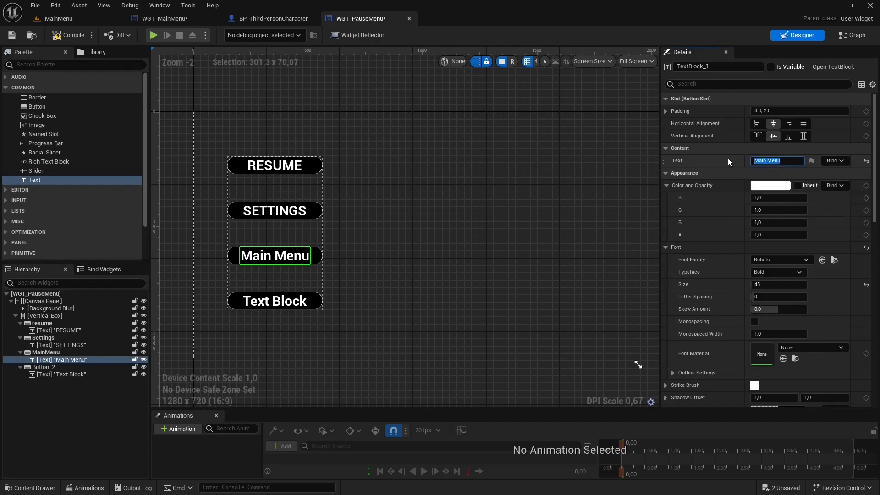
text(MAIN MENU)
key(Return)
Rename the fourth button as Exit and set its text to EXIT.
click(320, 307)
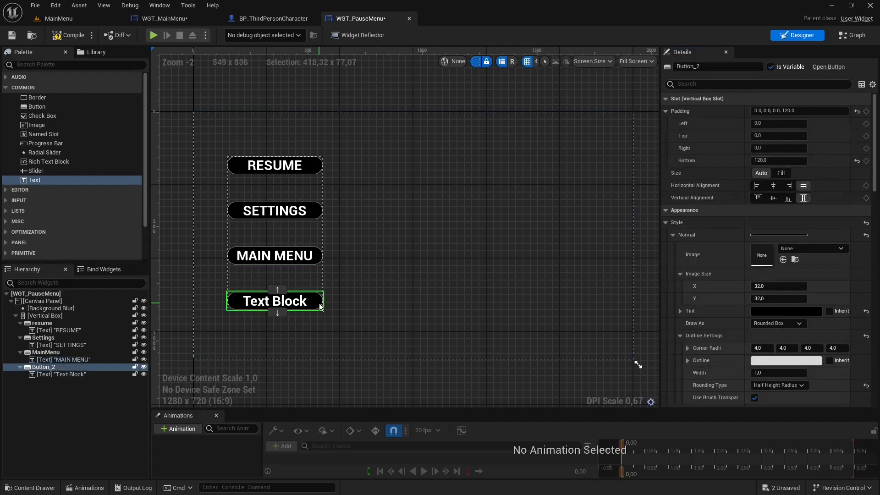
double_click(64, 369)
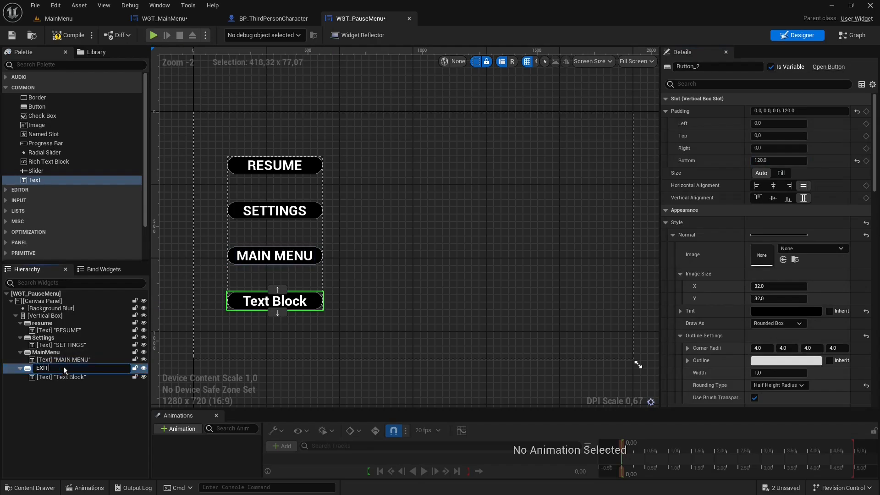
text(EXx)
key(BackSpace)
key(BackSpace)
text(xit)
click(59, 376)
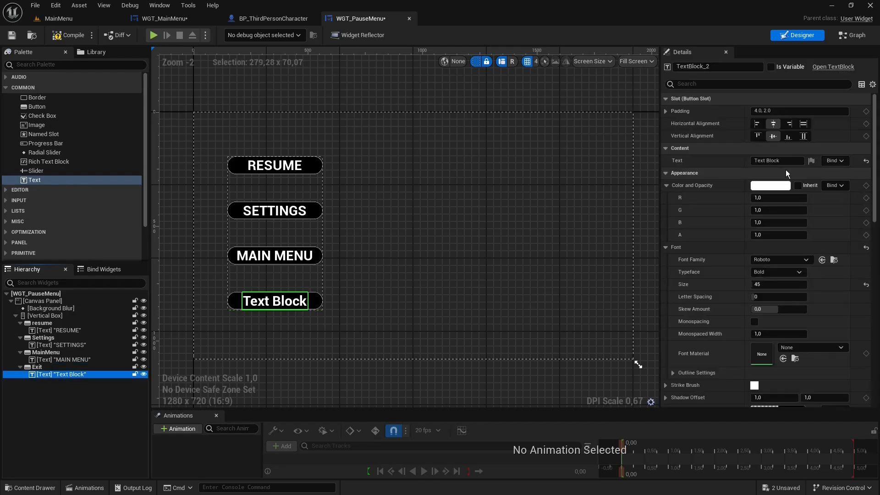
drag(786, 161, 713, 156)
text(EXIT)
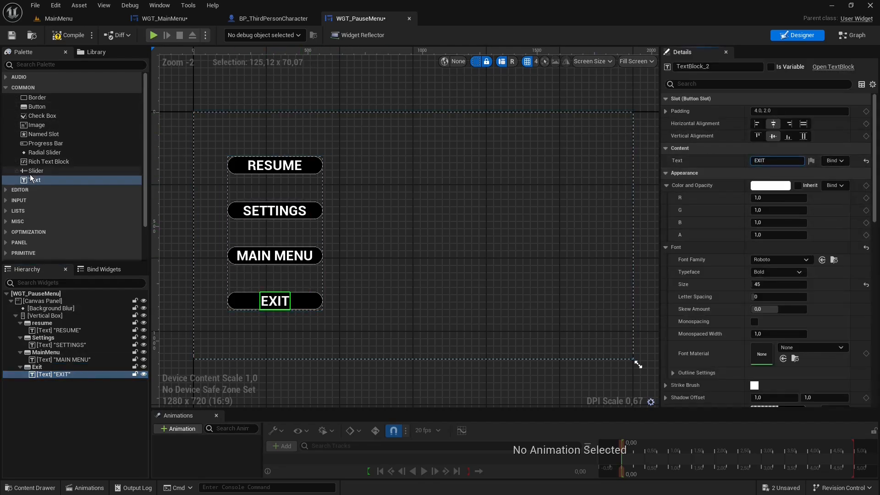
Add a Text widget directly under the Canvas Panel at about 808, 52 and set its text to PAUSE MENU.
drag(34, 180, 386, 133)
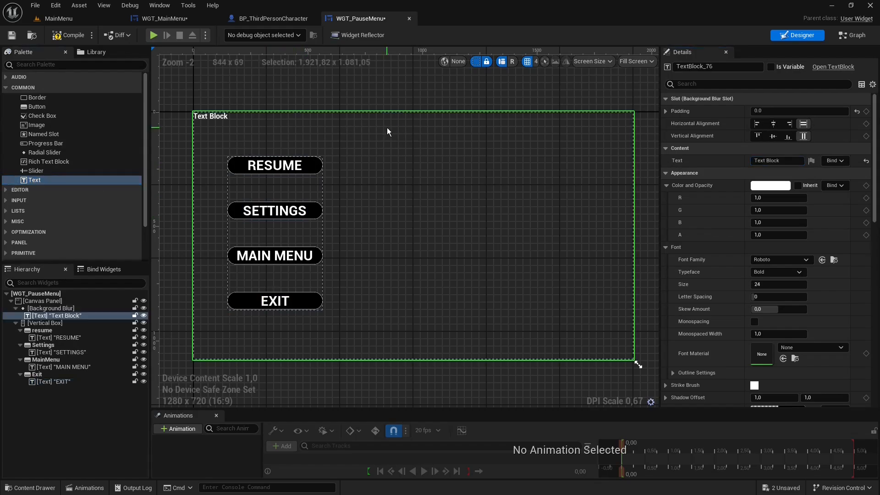
drag(50, 317, 44, 301)
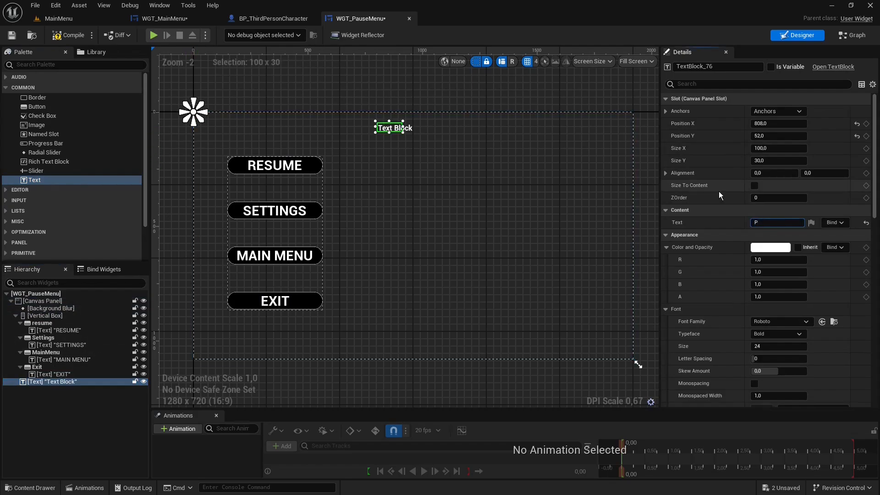
text(AUSE MENU)
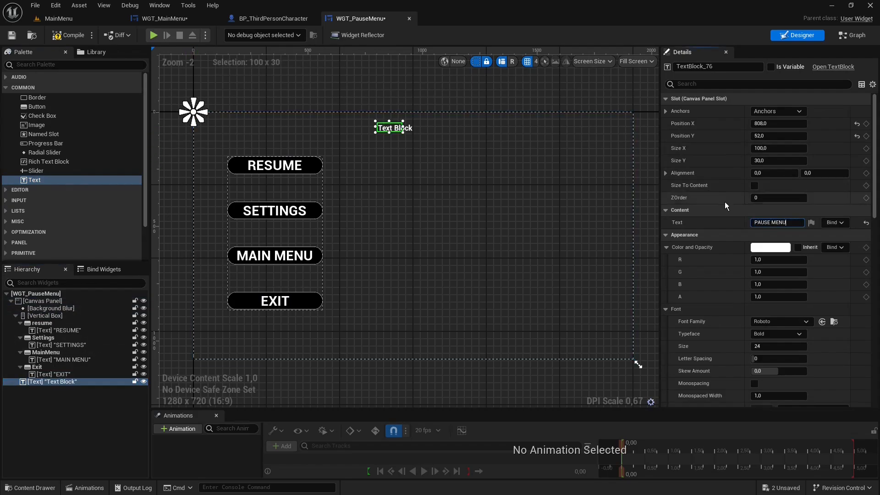
key(Return)
Set the PAUSE MENU title's font size to 70 and enable Size To Content.
scroll(726, 313, down, 2)
click(774, 317)
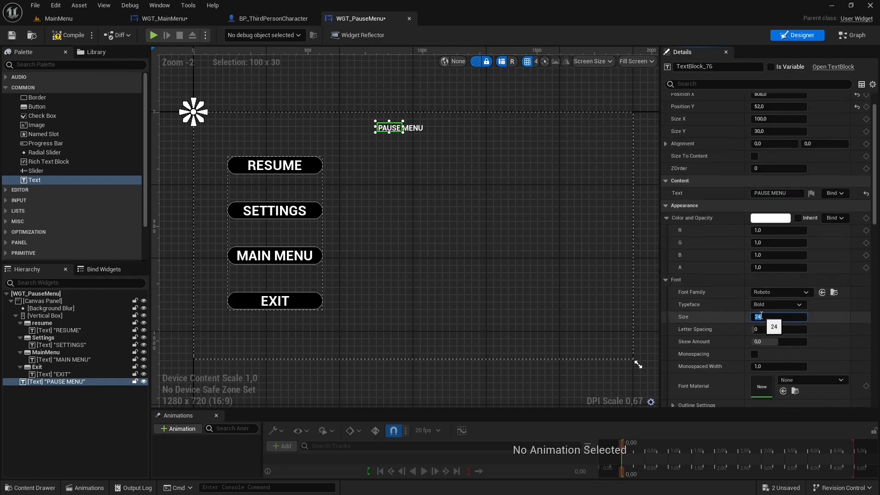
text(70)
key(Return)
click(754, 156)
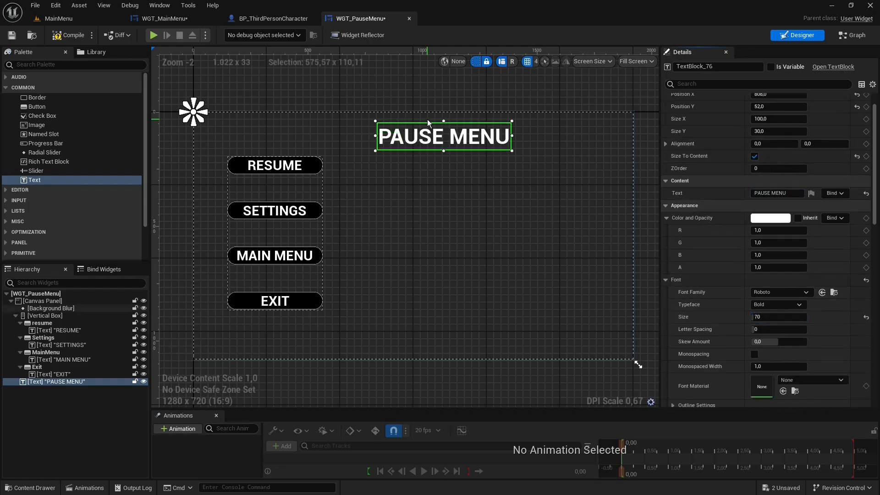
Move the PAUSE MENU title to about 636, 48 and place its anchor at the centre of the text.
drag(461, 134, 420, 132)
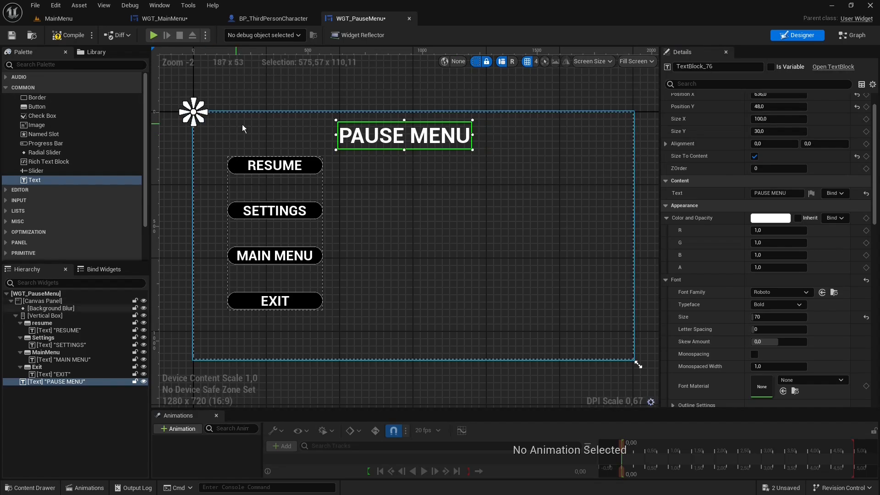
drag(191, 116, 405, 136)
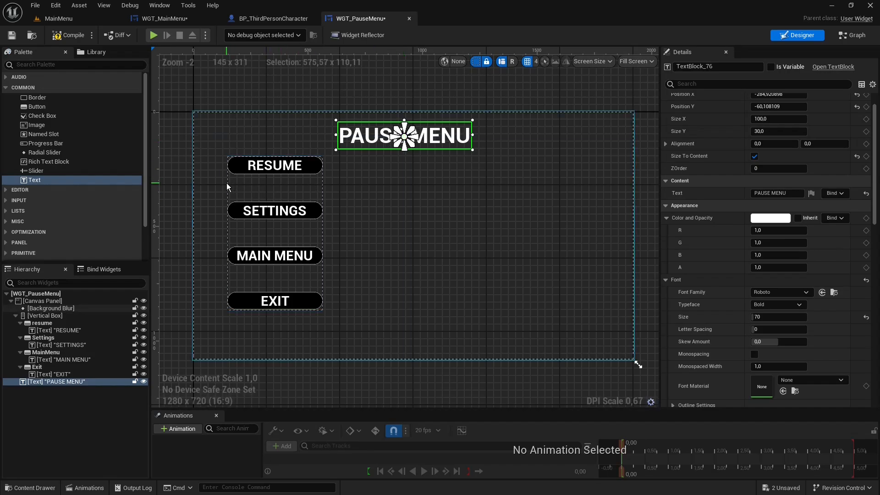
Move the Background Blur's anchor to the middle of the button column and set its Blur Strength to 25.
click(230, 170)
drag(193, 112, 277, 235)
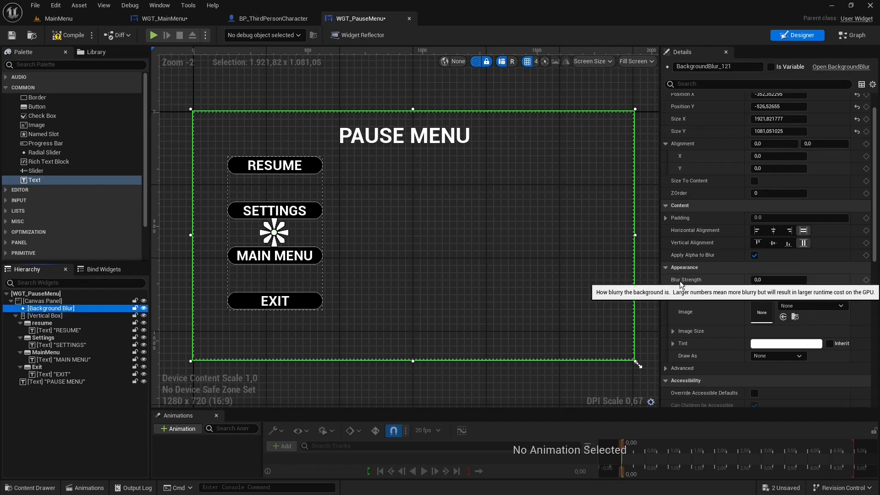
click(754, 280)
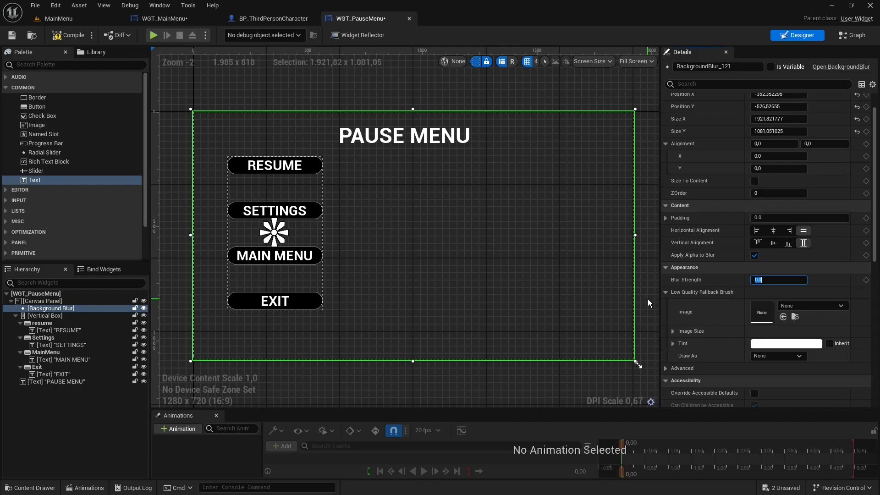
text(25)
key(Return)
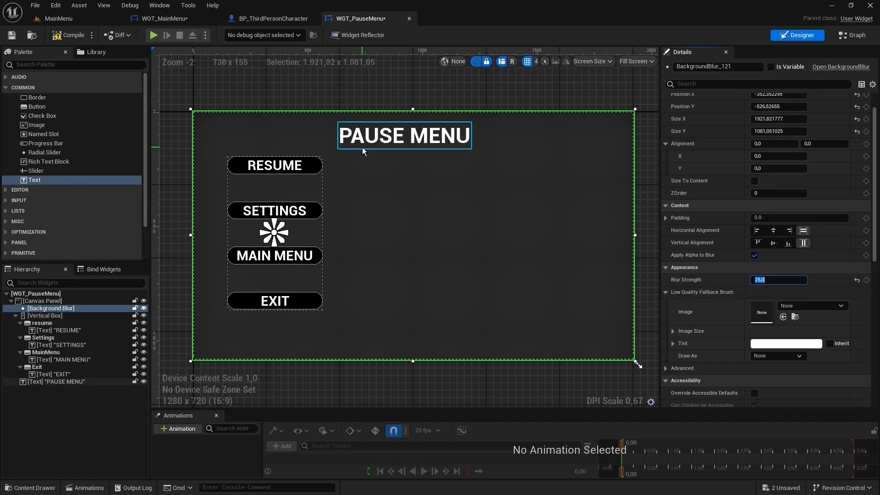
click(257, 19)
right_drag(362, 187, 367, 270)
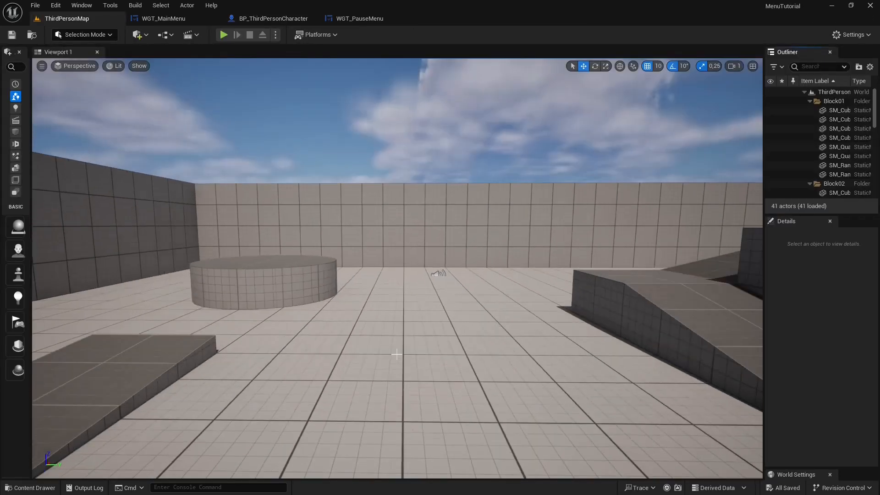
mouse_move(440, 319)
middle_down()
mouse_move(431, 337)
mouse_move(443, 305)
middle_up()
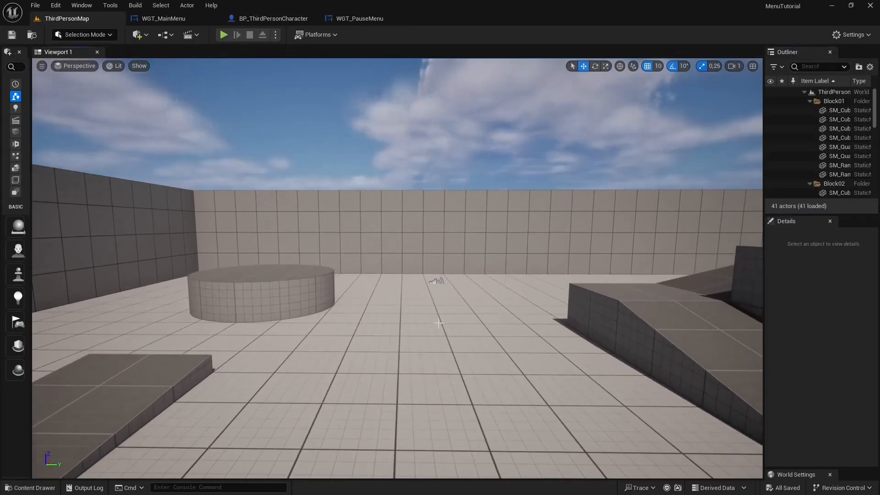
alt+drag(438, 323, 428, 360)
scroll(429, 322, down, 3)
scroll(430, 344, down, 3)
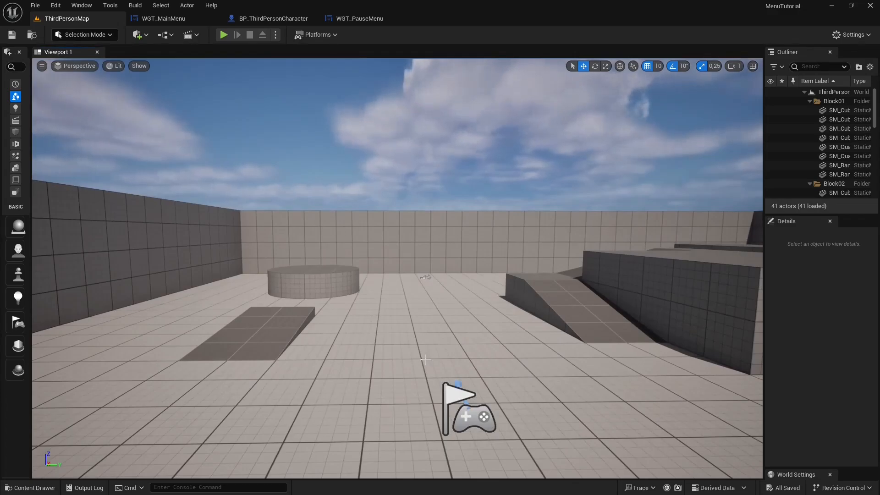
click(164, 38)
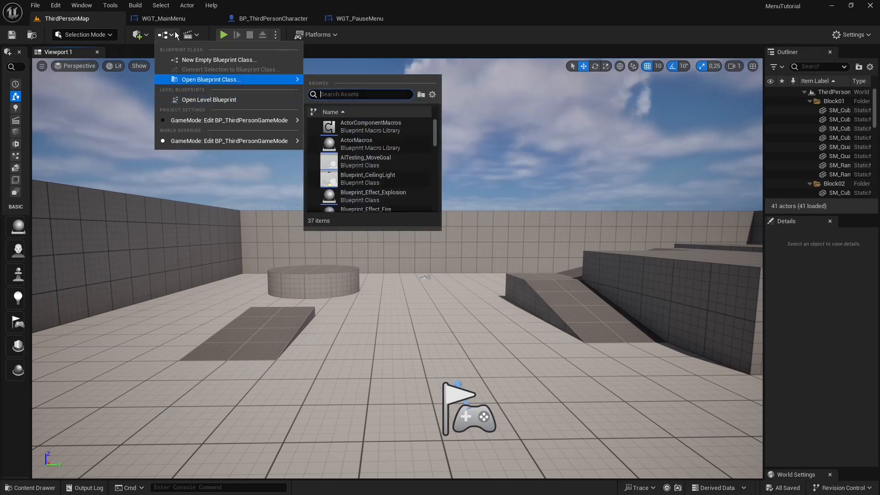
Add a keyboard event for P below the Jump Input section in the event graph of BP_ThirdPersonCharacter.
click(259, 19)
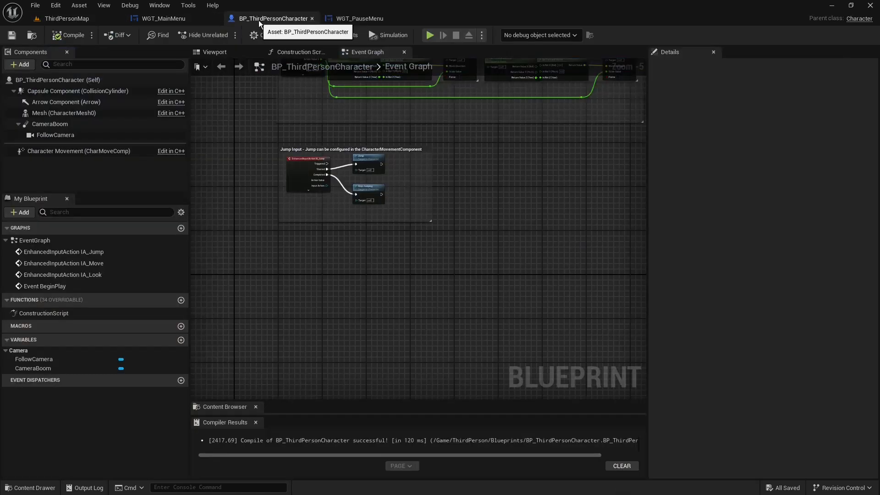
right_click(342, 288)
text(P)
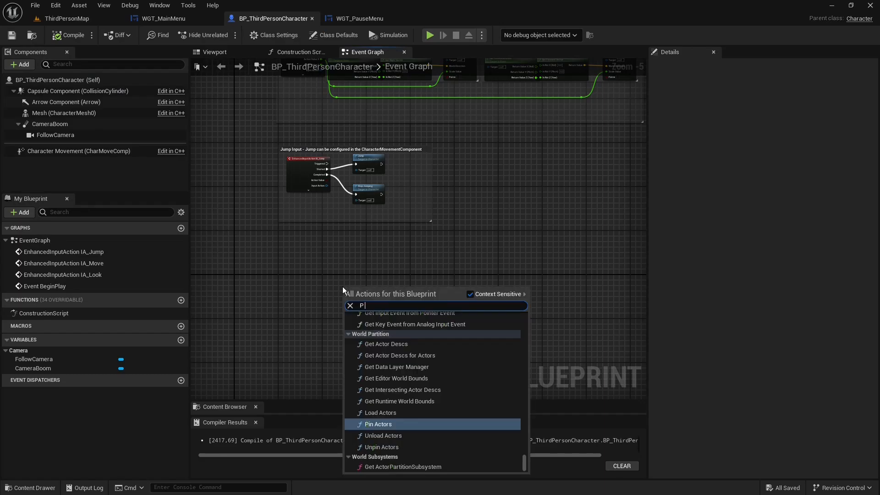
text( keyboard)
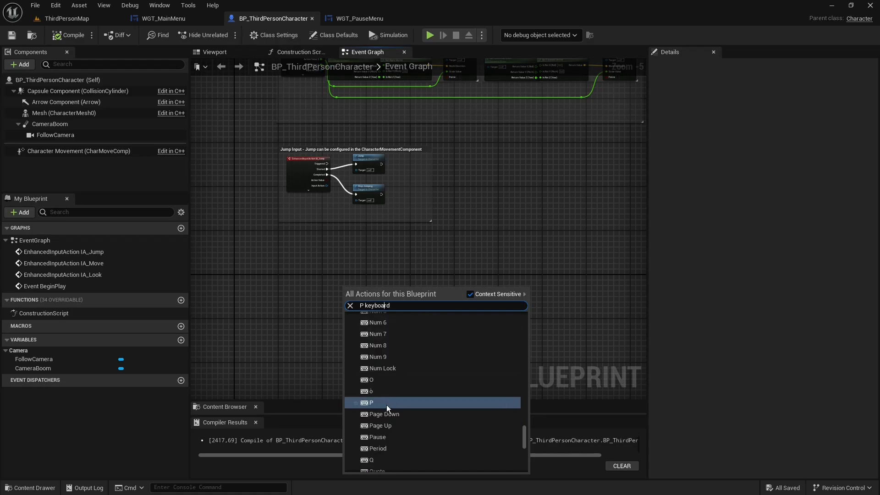
click(387, 403)
Add a Set Game Paused node to the P event's Pressed output, enable Paused and line it up with the event.
drag(350, 294, 345, 257)
scroll(330, 304, up, 2)
scroll(329, 303, up, 1)
text(set)
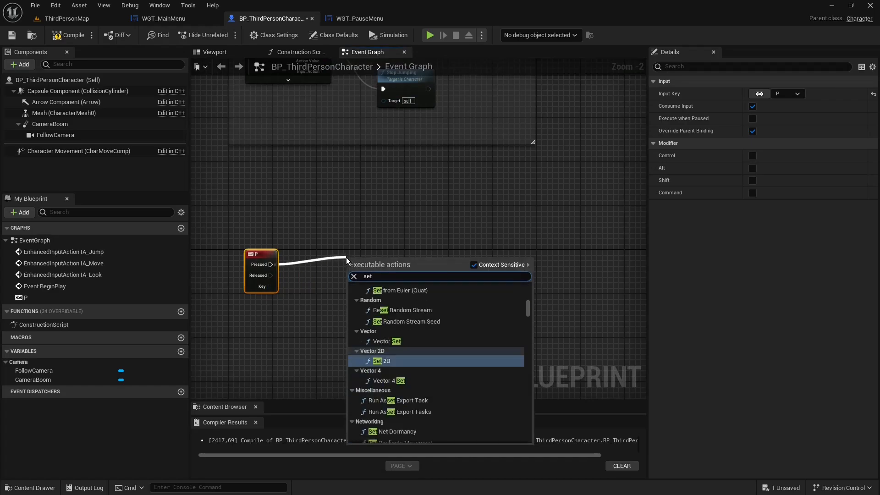
text( paused game)
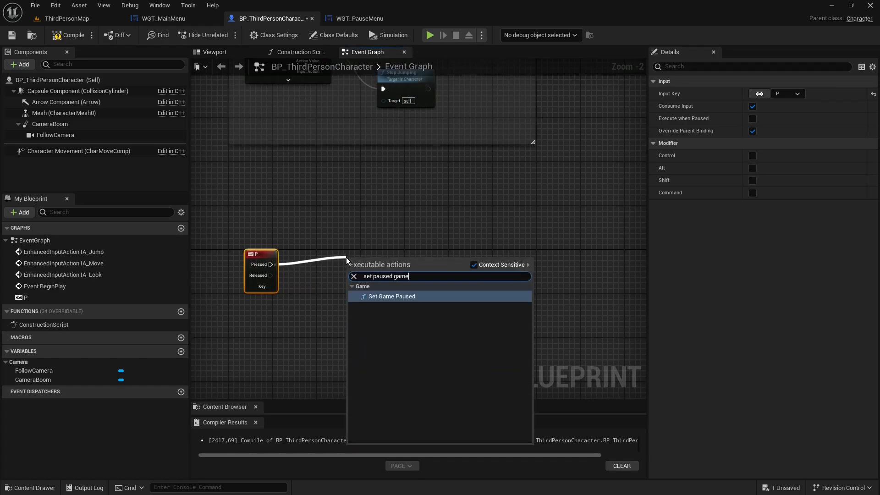
key(Return)
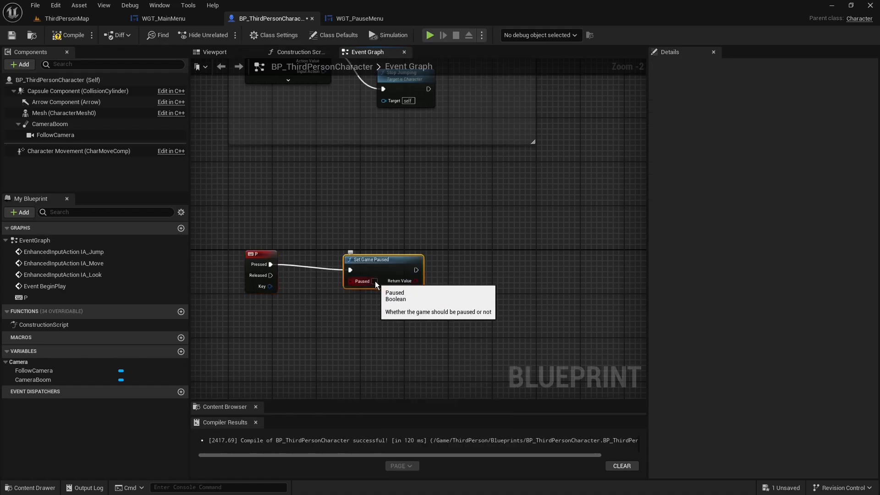
click(375, 281)
drag(366, 259, 332, 253)
Add a Create Widget node after Set Game Paused and set its class to WGT_PauseMenu.
right_drag(412, 267, 360, 260)
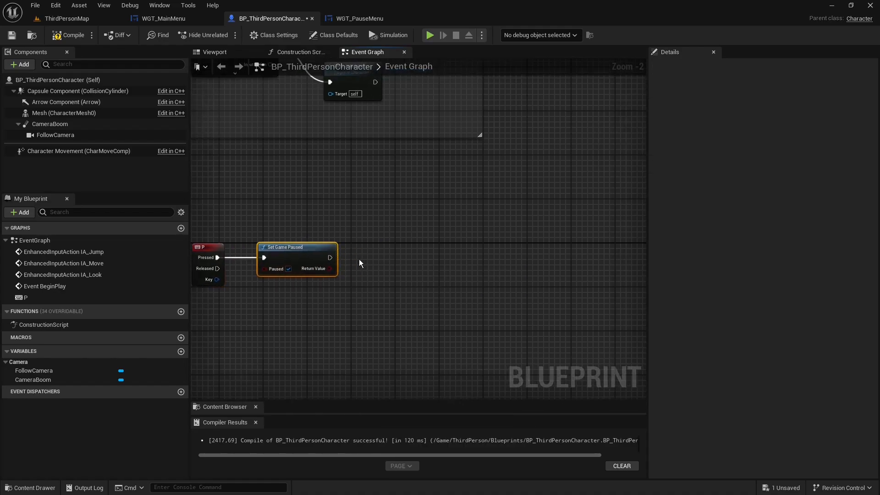
drag(329, 258, 379, 256)
text(create widget)
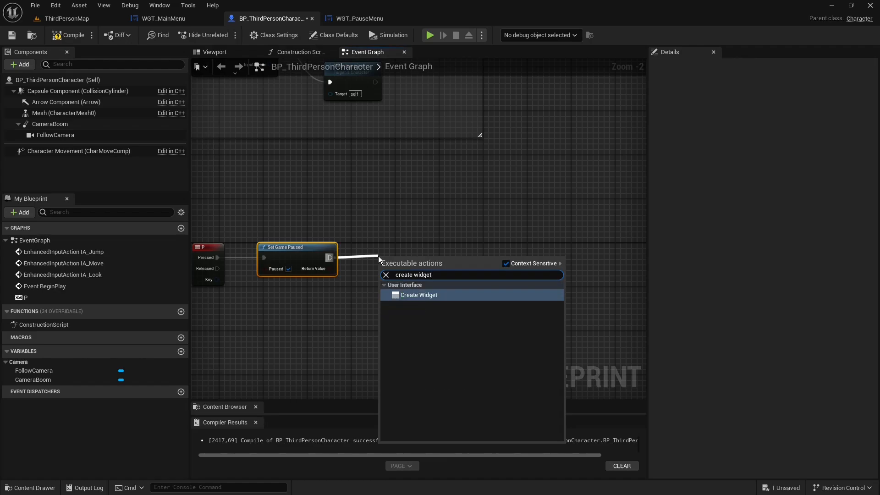
key(Return)
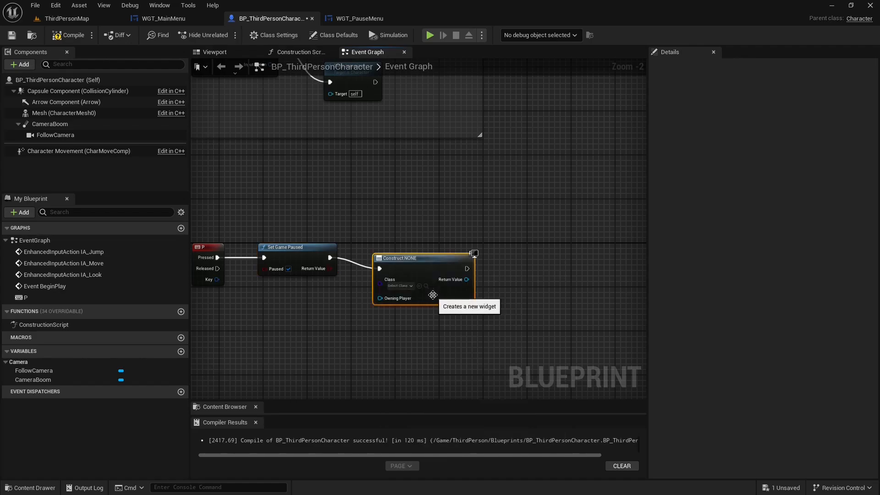
click(412, 275)
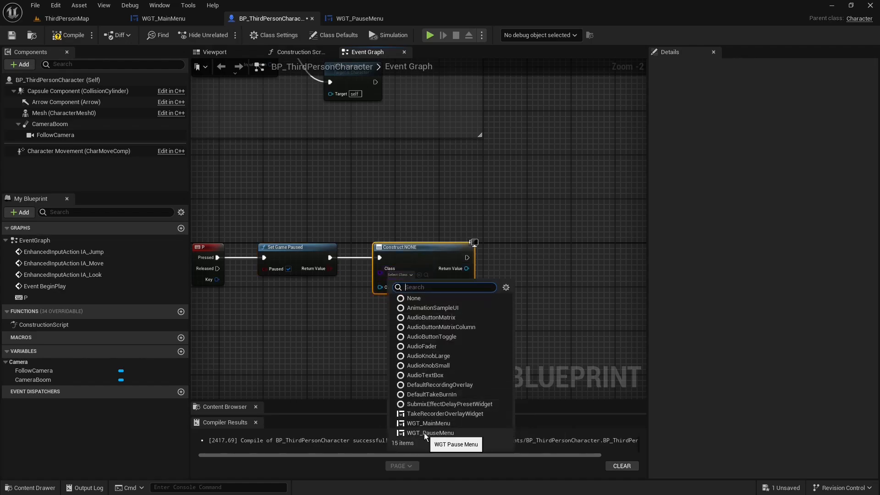
click(435, 432)
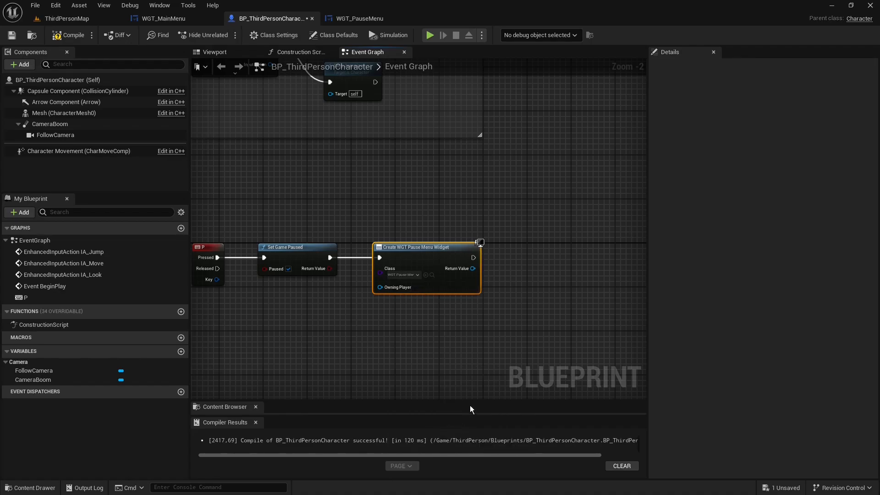
Add an Add to Viewport node after Create Widget, targeting the widget's Return Value, and save the blueprint.
right_drag(450, 207, 374, 210)
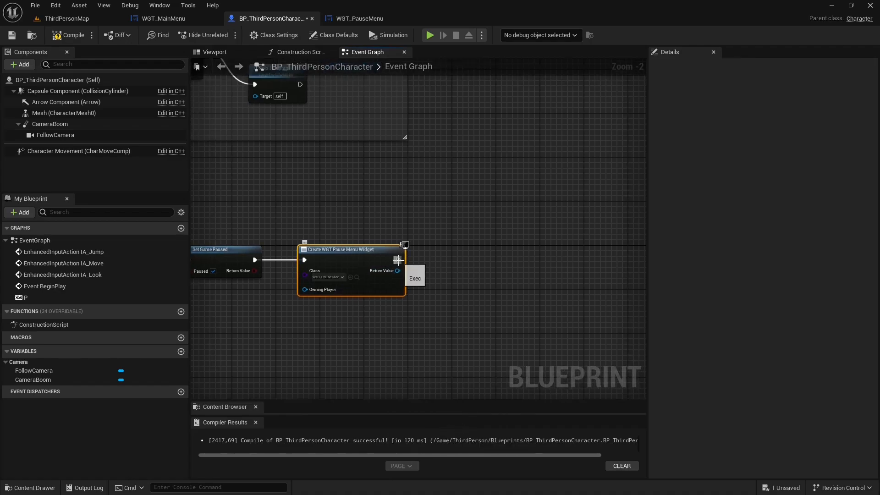
drag(398, 260, 449, 259)
text(add)
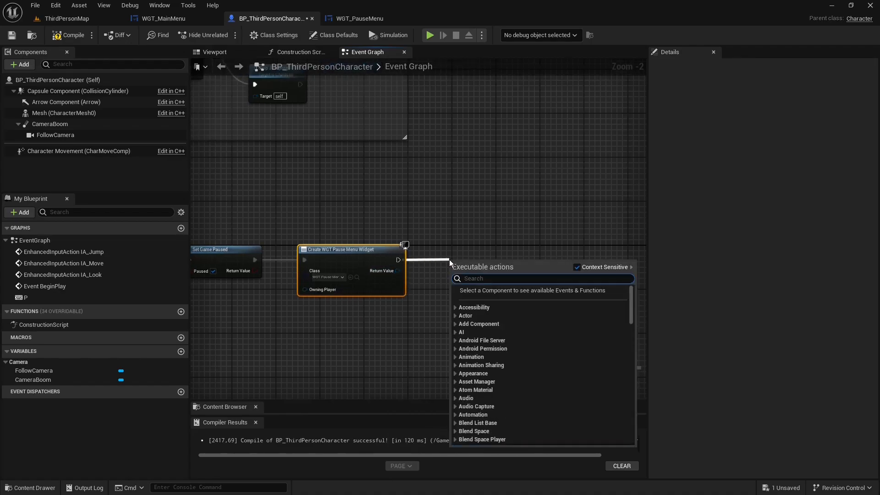
text( to)
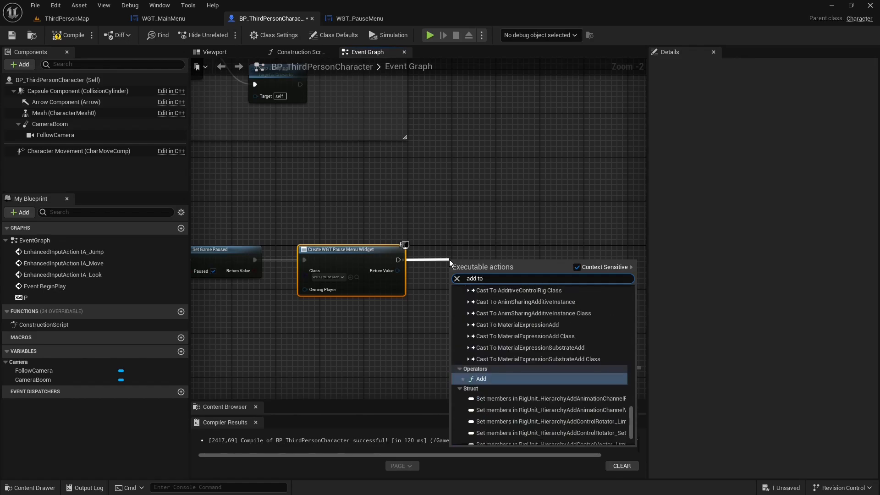
text( viewpo)
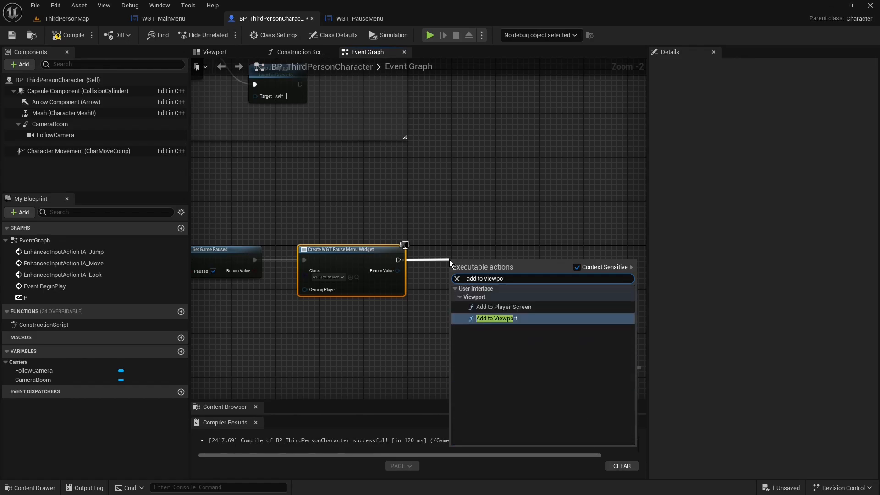
text(rt)
click(487, 318)
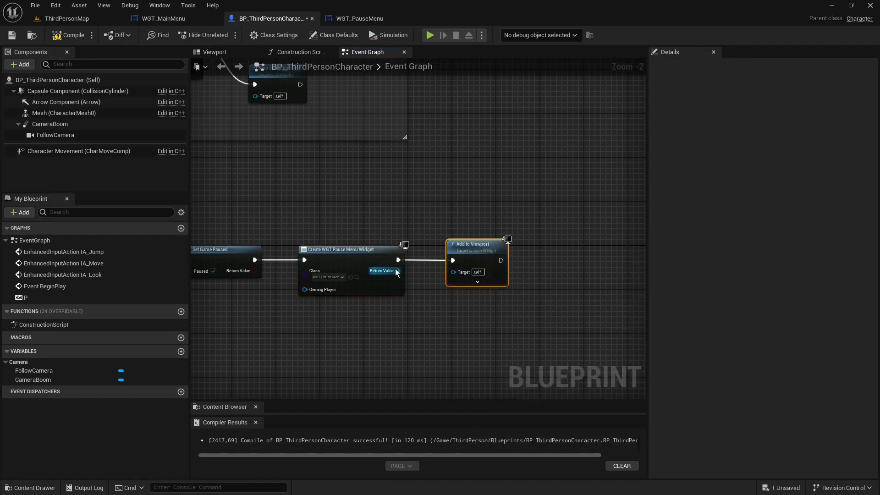
key(ctrl+s)
Play ThirdPersonMap, move the character and trigger the pause event to test the menu.
click(67, 18)
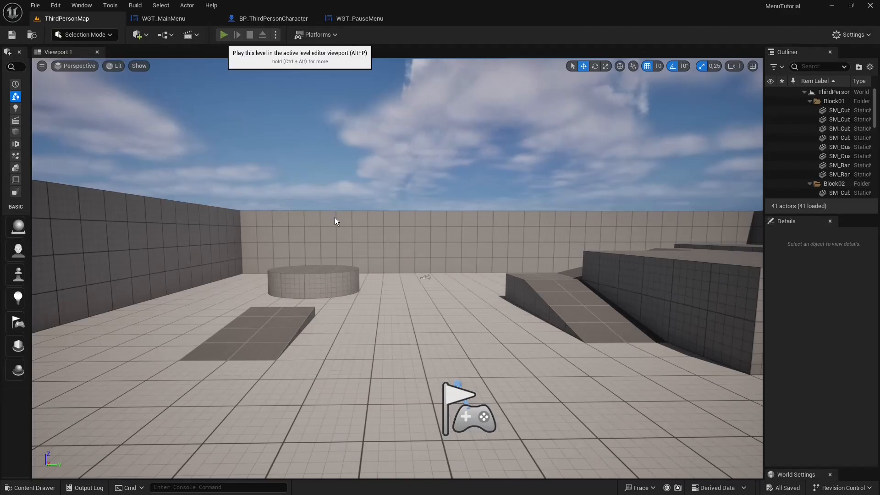
key(alt+p)
key(w)
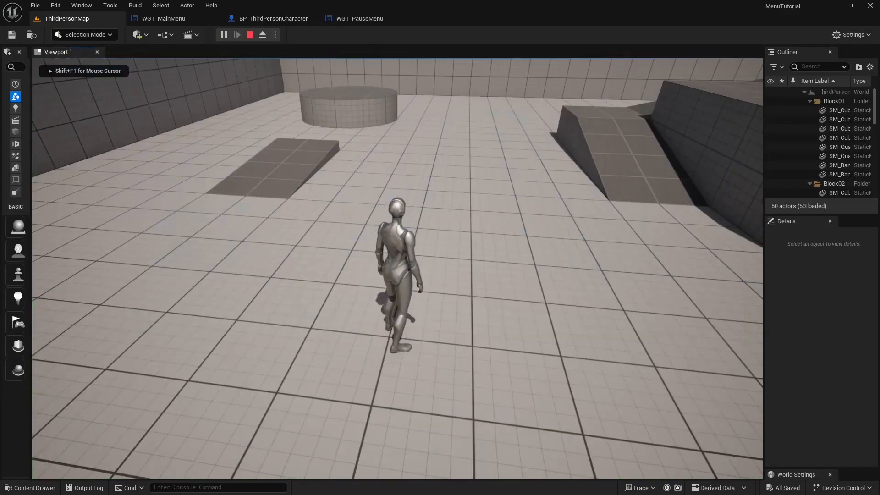
key(p)
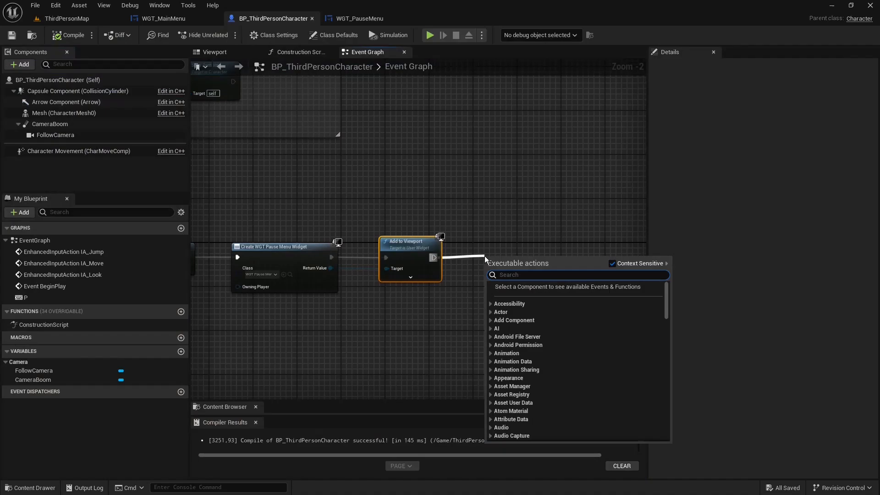
Add a Set Show Mouse Cursor node after Add to Viewport, found with Context Sensitive off, and enable Show Mouse Cursor.
text(sho)
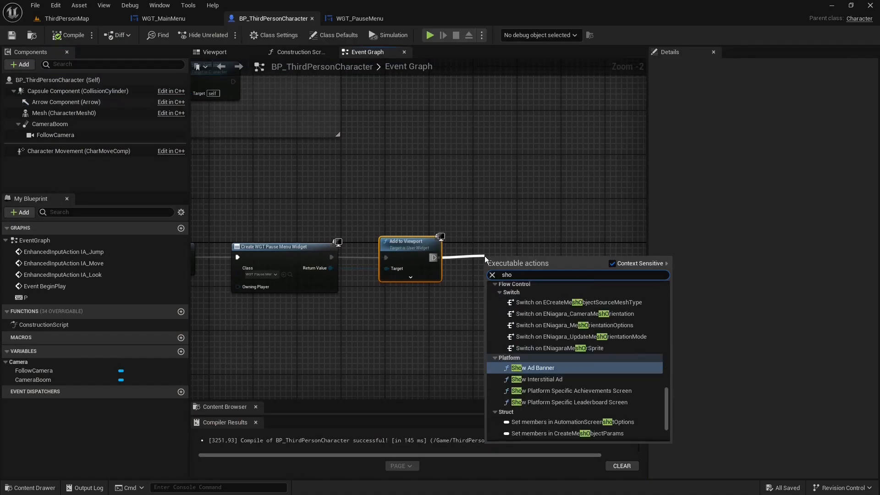
text(w mouse)
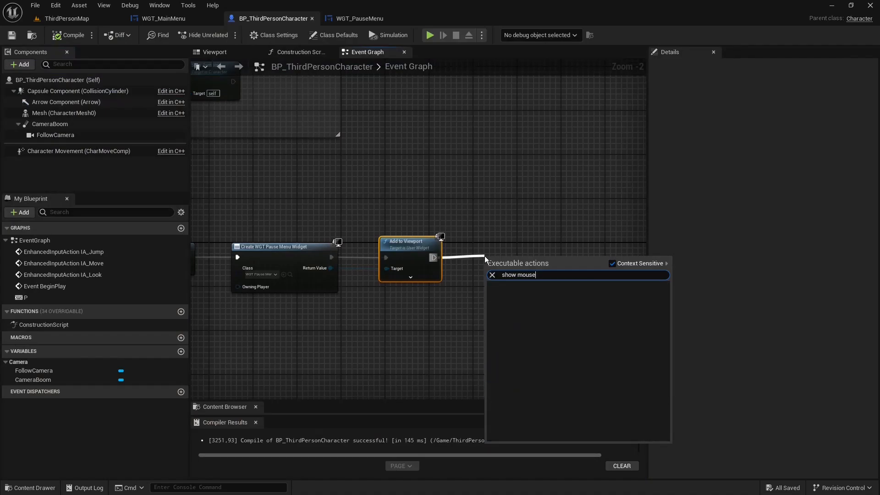
click(612, 263)
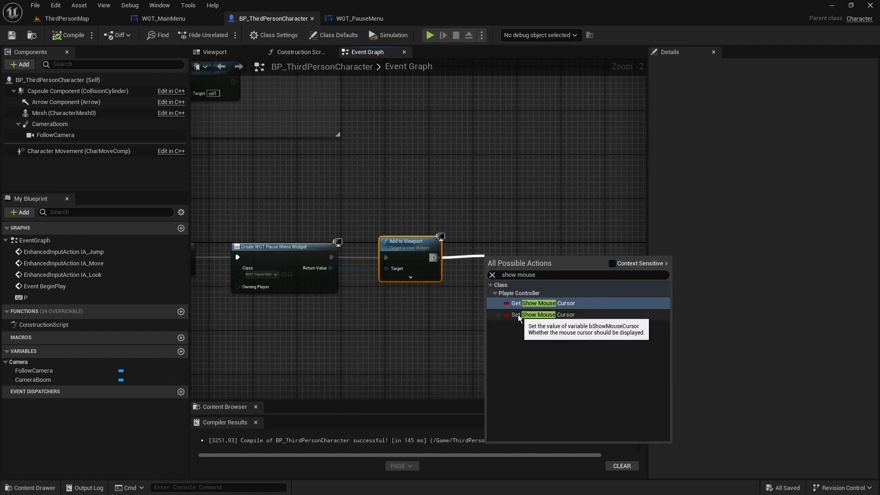
click(558, 315)
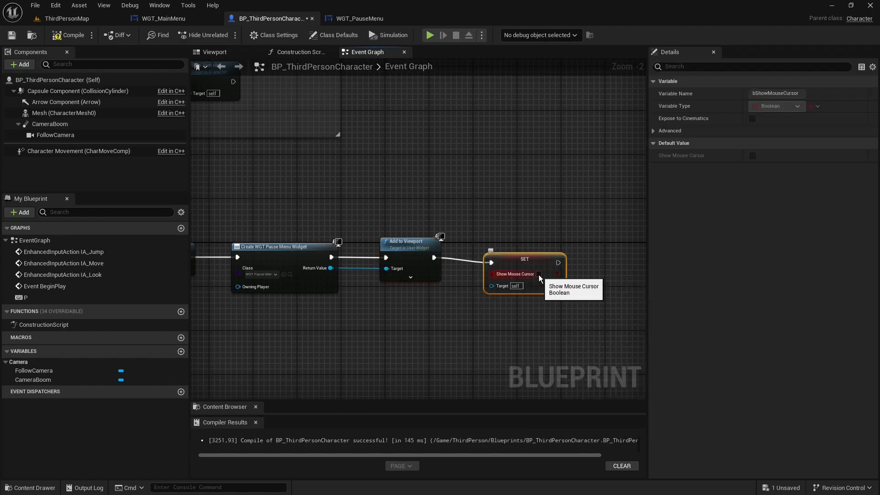
click(539, 274)
right_drag(546, 213, 389, 223)
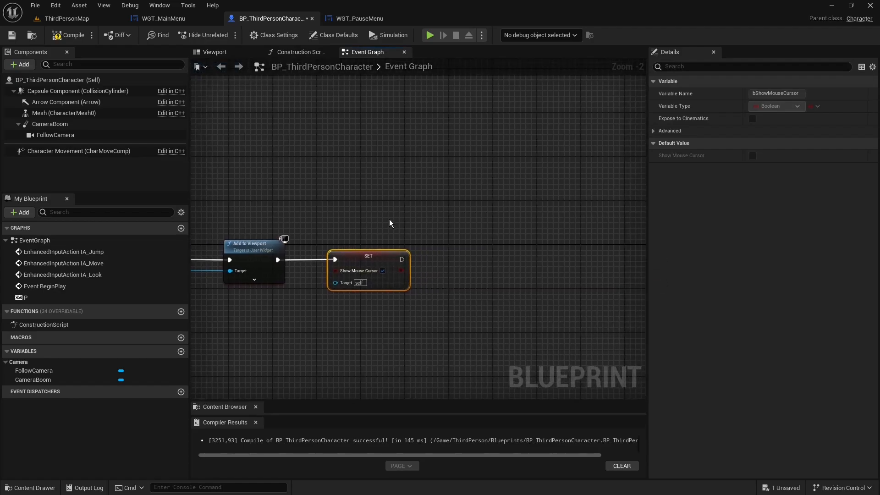
Add a Set Input Mode UI Only node after the Show Mouse Cursor setter and align it in the execution row.
drag(402, 259, 419, 259)
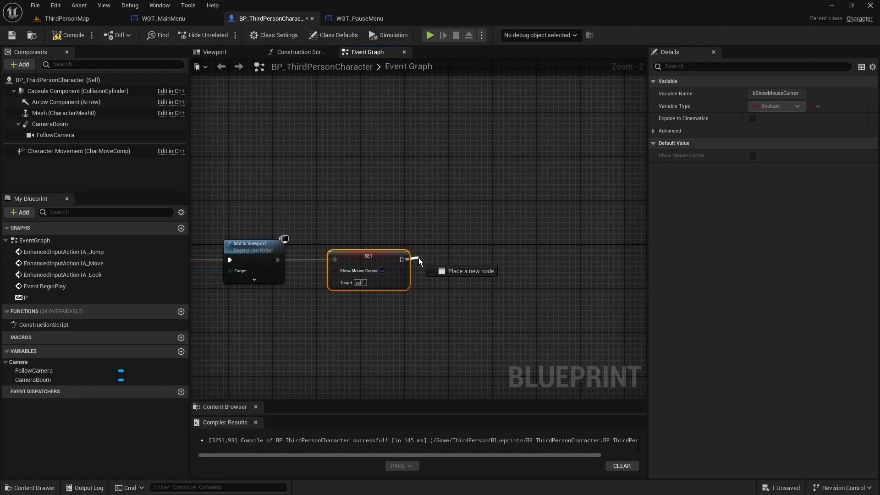
drag(419, 258, 448, 257)
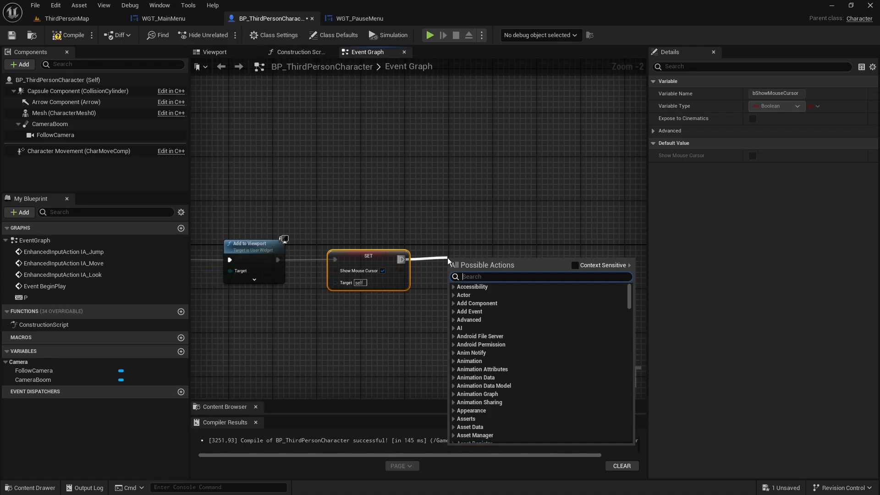
text(input mo)
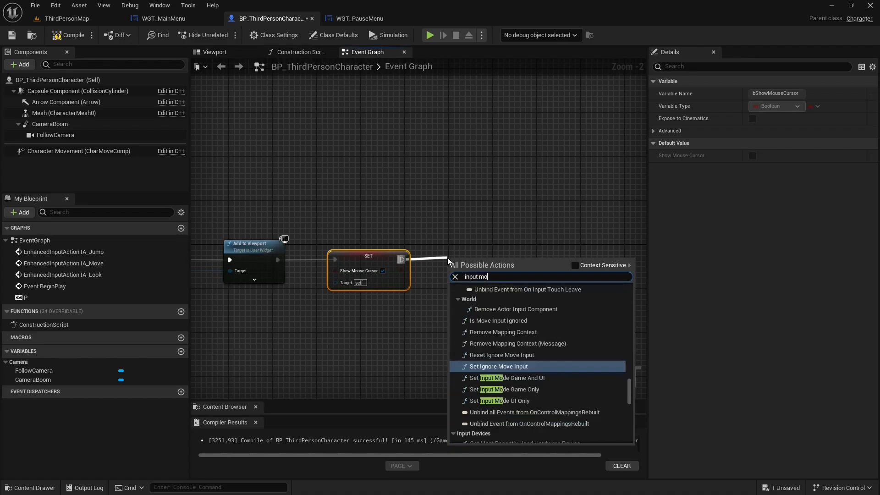
text(de)
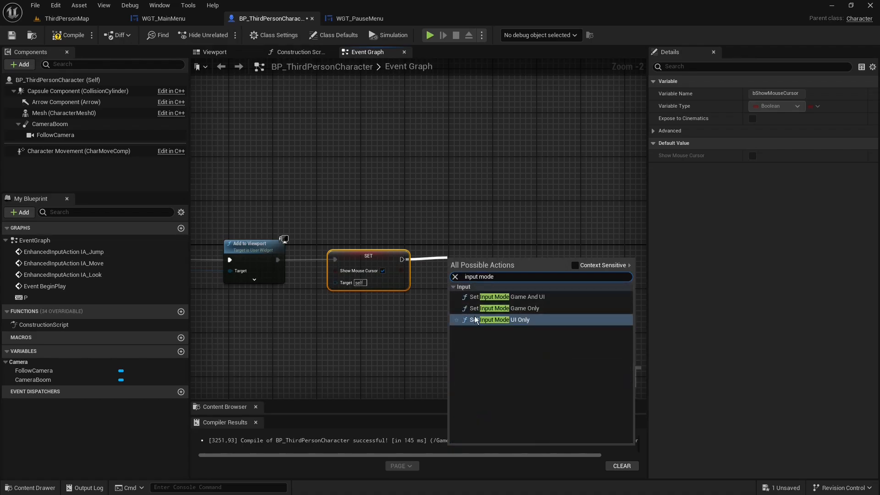
click(514, 319)
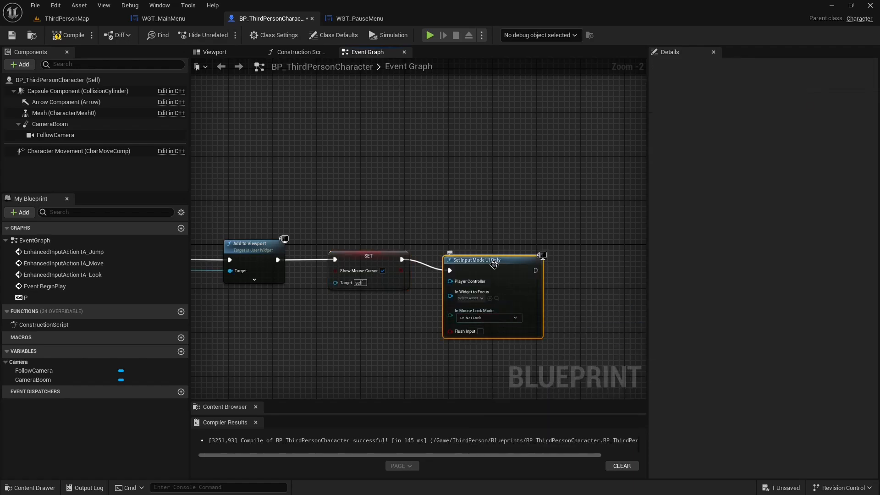
drag(494, 265, 500, 253)
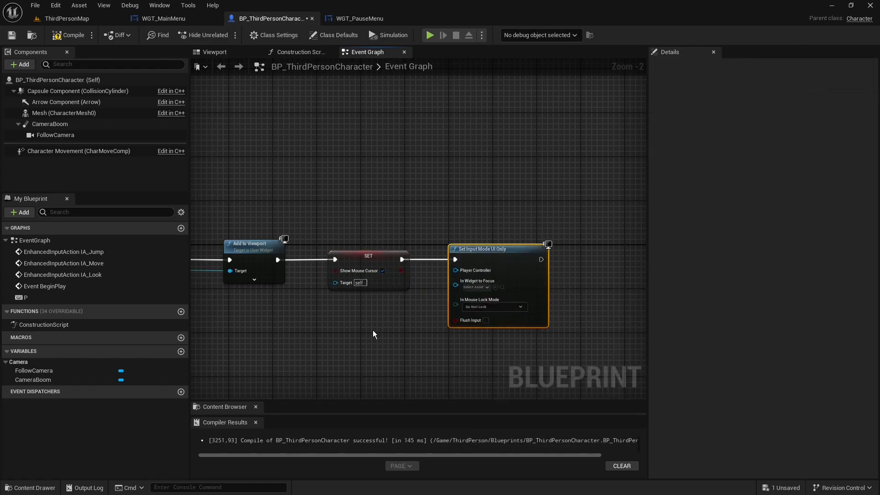
Add a Get Player Controller node feeding the Target of the Show Mouse Cursor setter.
right_drag(372, 330, 439, 303)
right_drag(473, 191, 422, 195)
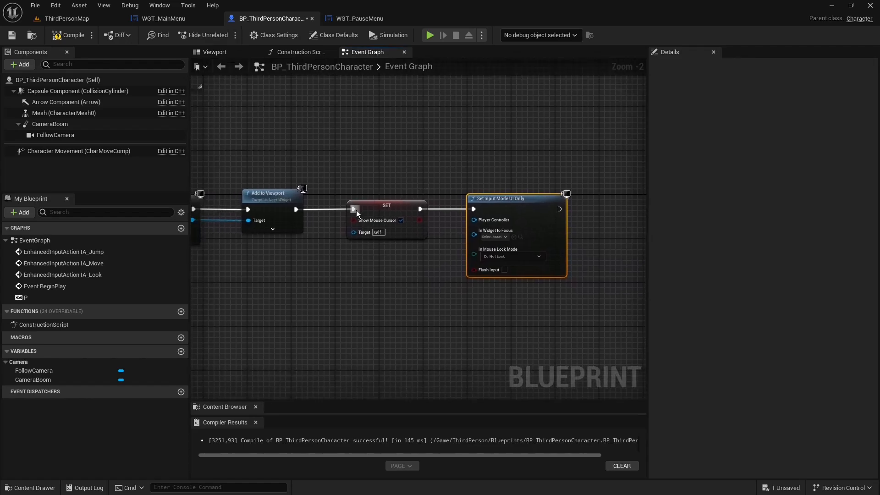
drag(354, 232, 354, 283)
text(get)
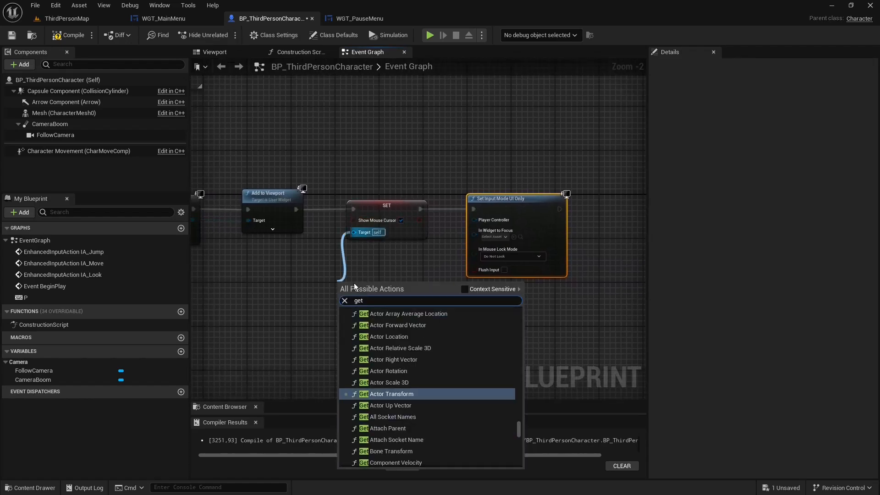
text( ploayer)
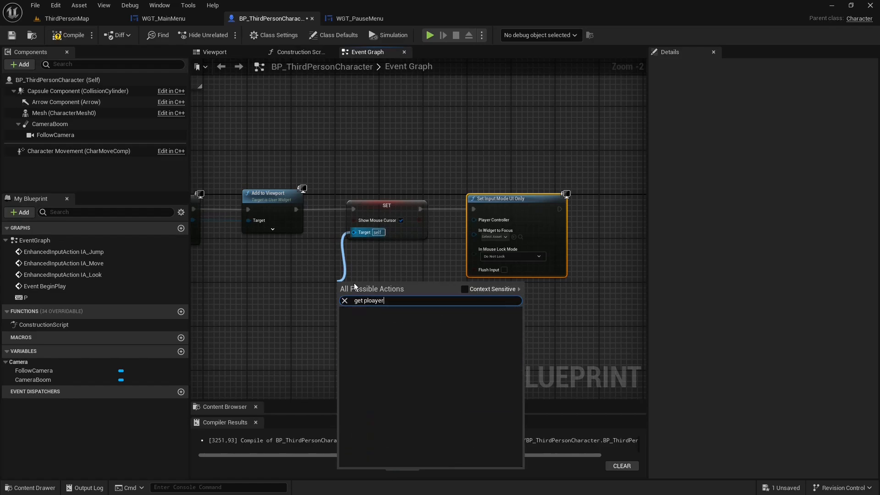
click(370, 299)
key(Delete)
key(Delete)
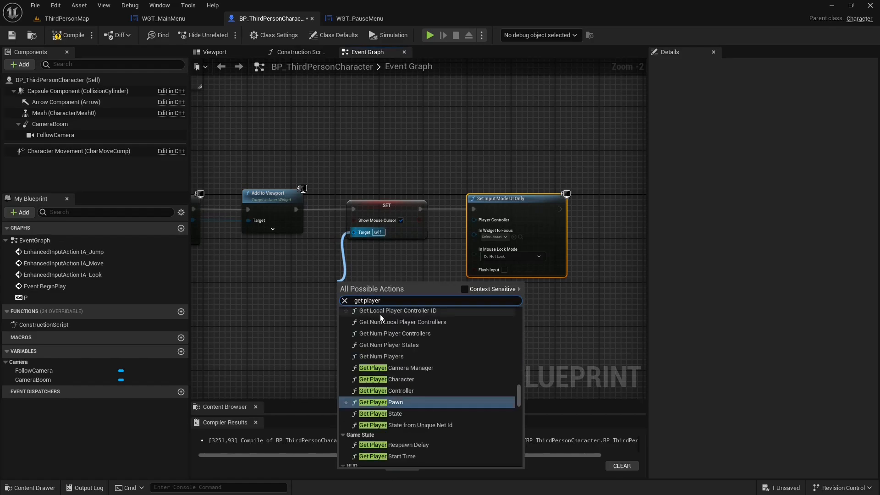
click(393, 390)
Connect Get Player Controller's Return Value to the Player Controller input of Set Input Mode UI Only, and compile and save the blueprint.
drag(404, 292, 476, 219)
click(68, 35)
click(12, 34)
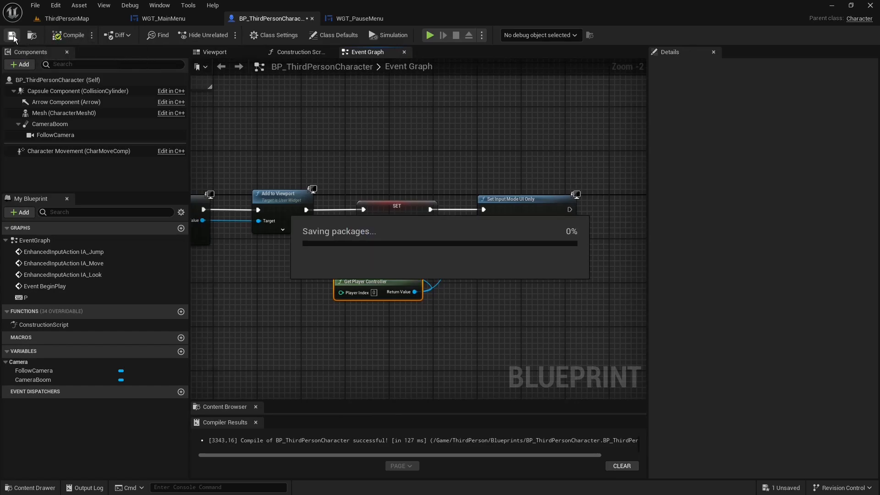
Play ThirdPersonMap, run the character forward, trigger the pause menu to test the mouse cursor, and stop the session.
click(66, 20)
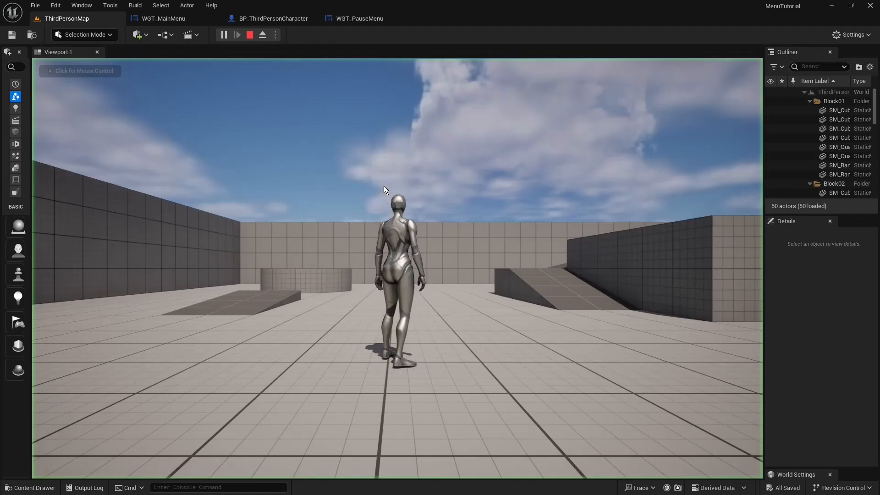
click(383, 186)
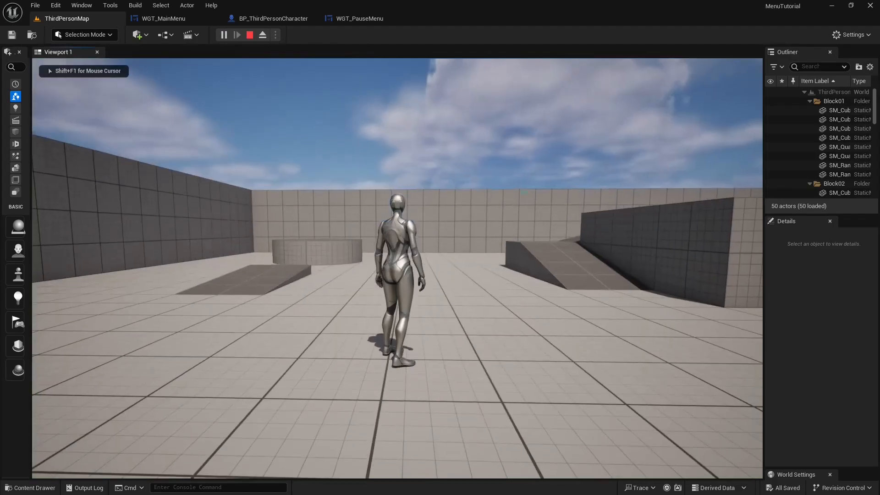
key(w)
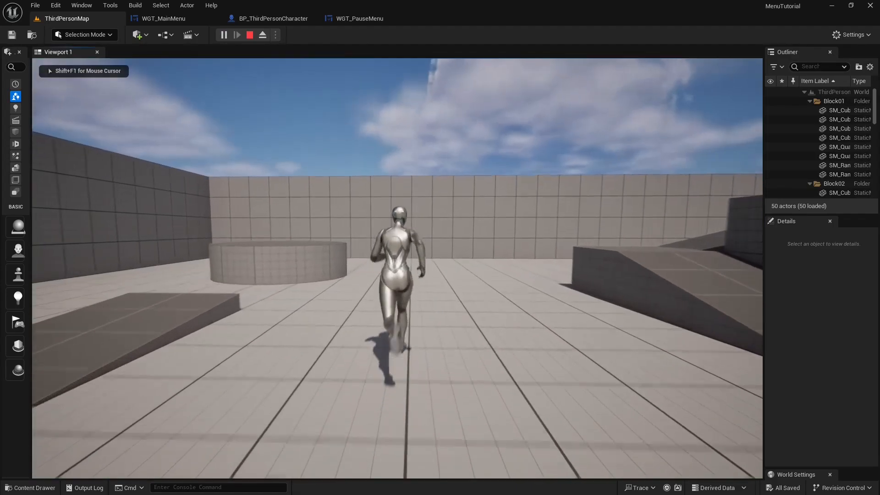
key(p)
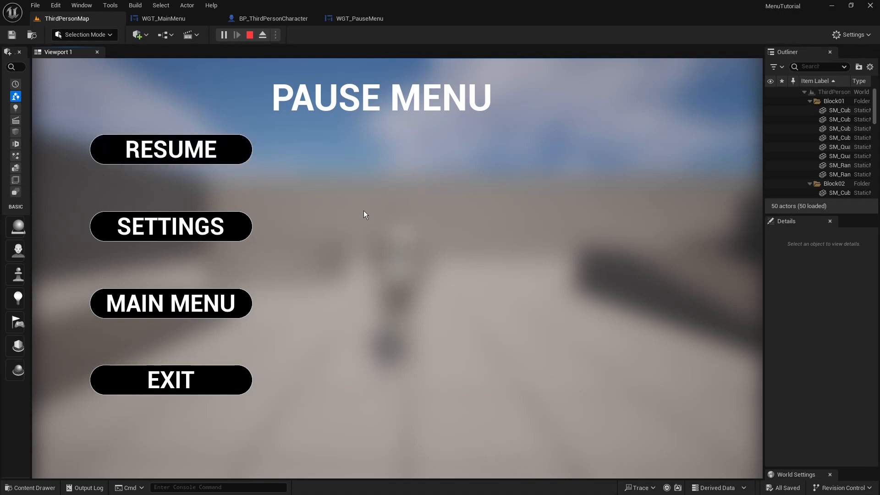
click(250, 36)
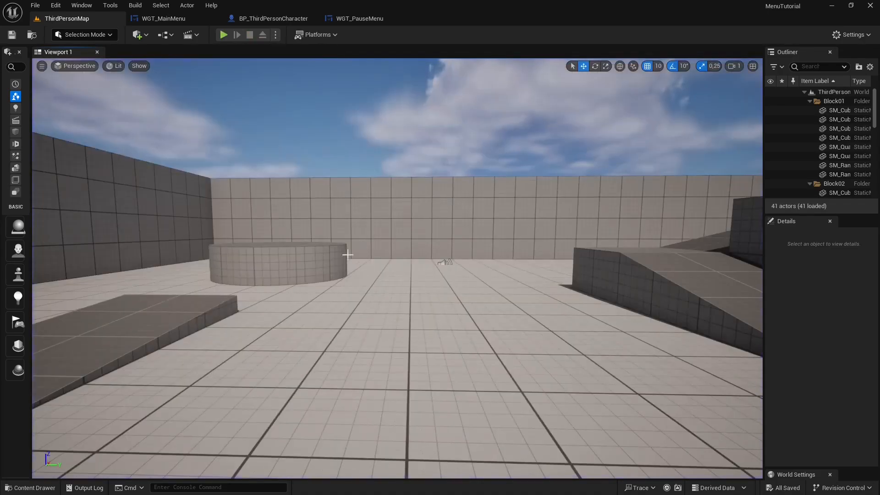
Add an On Clicked event for the resume button of the WGT_PauseMenu widget.
click(345, 18)
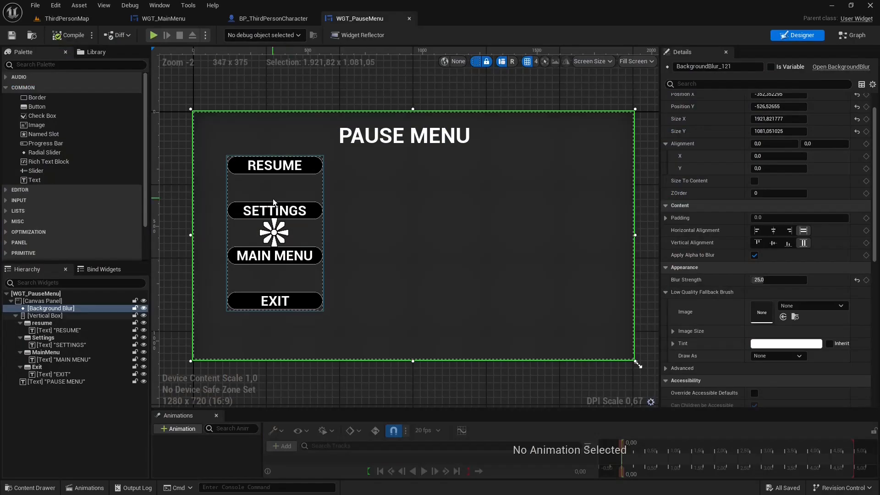
click(318, 167)
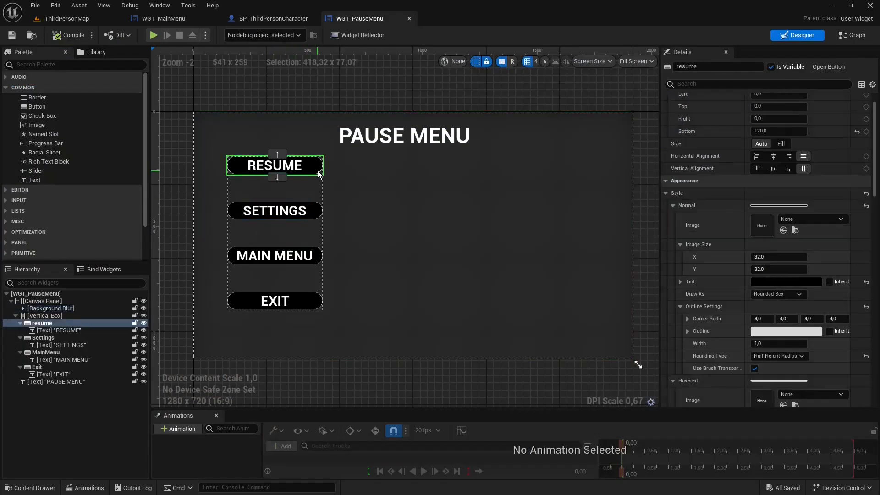
scroll(877, 181, down, 3)
scroll(877, 181, down, 10)
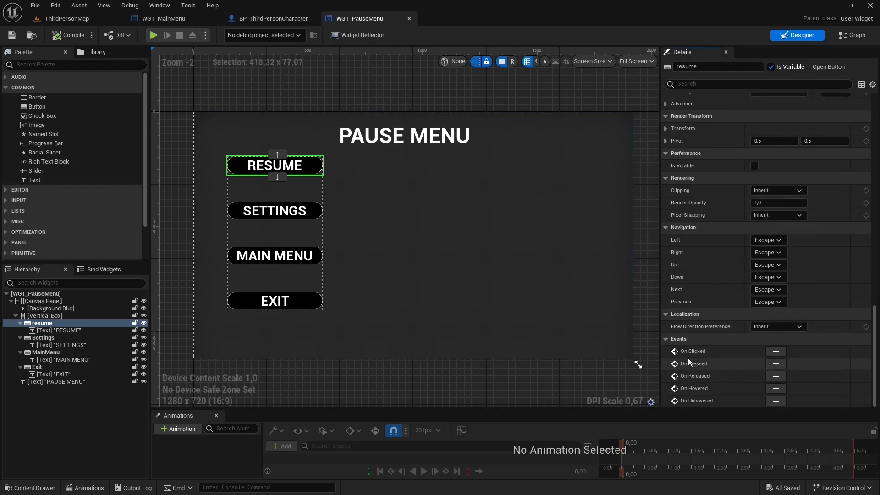
click(775, 352)
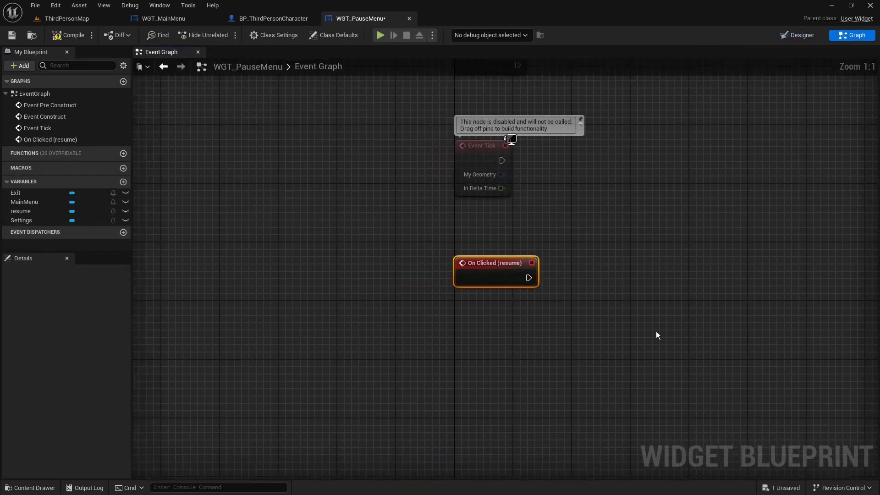
Add a Set Game Paused node after the On Clicked (resume) event, leaving Paused off.
drag(338, 301, 403, 303)
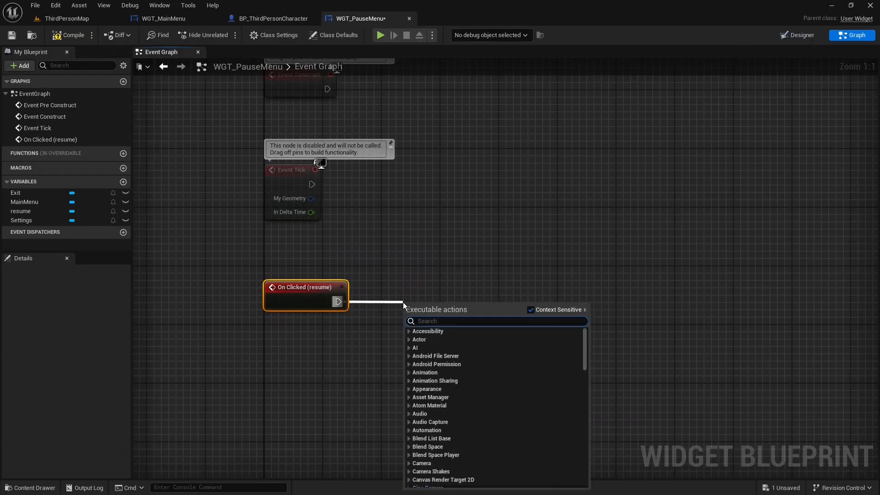
text(s)
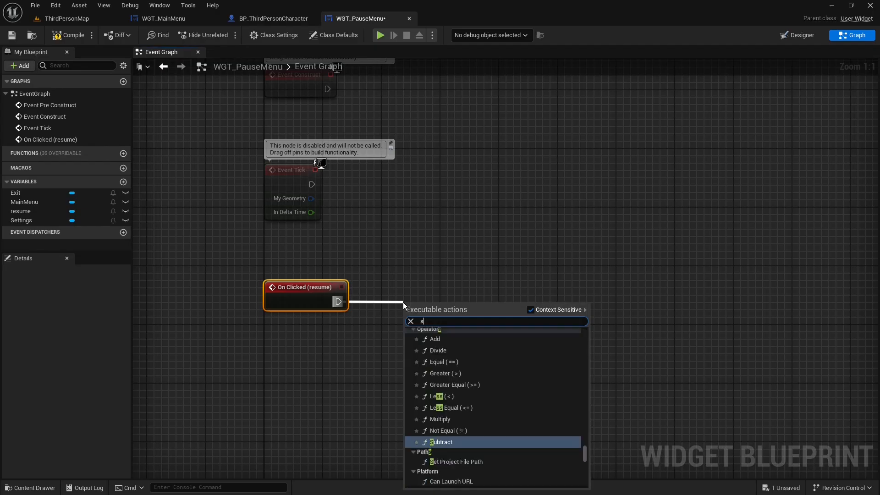
text(et)
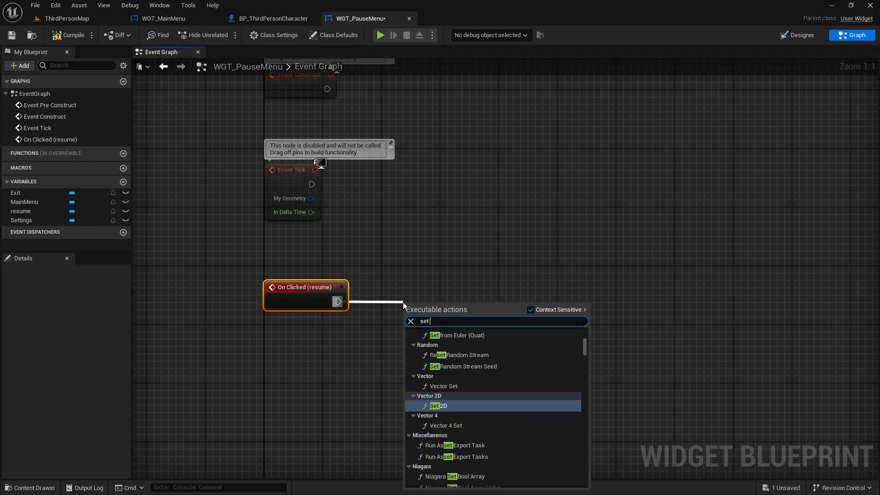
text( paused )
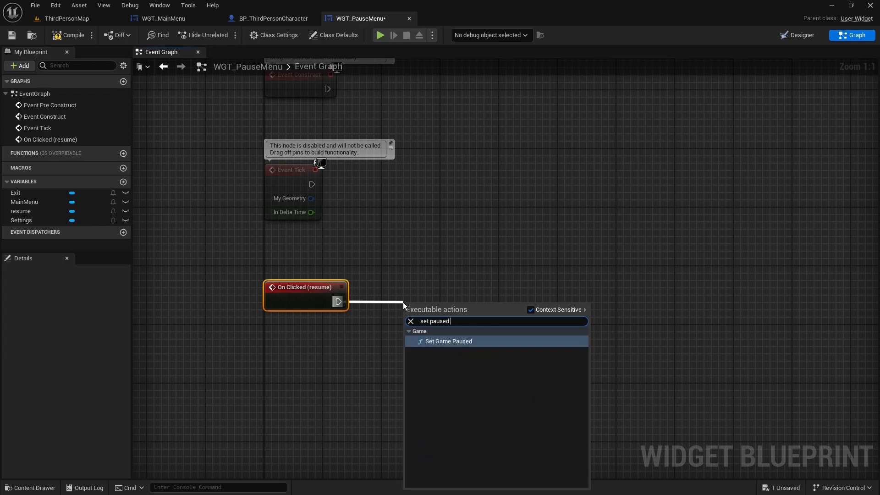
text(game)
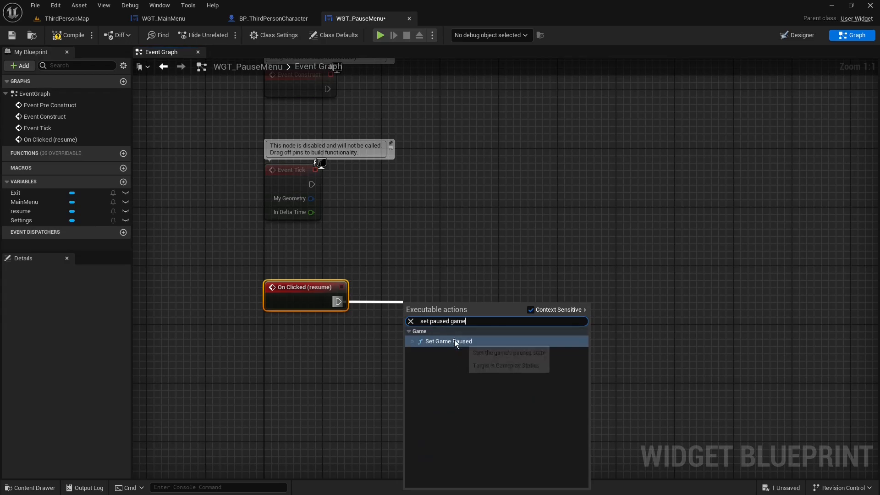
click(454, 341)
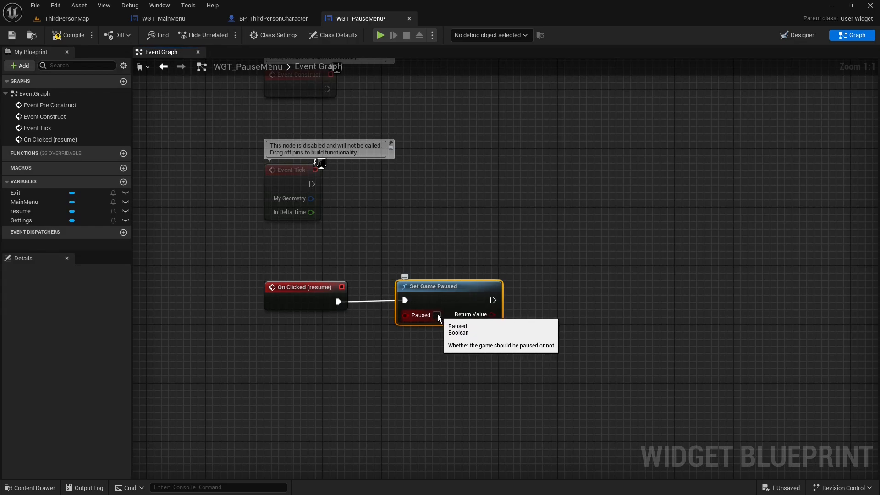
Add a Remove from Parent node after Set Game Paused in the resume event chain.
right_drag(528, 256, 418, 252)
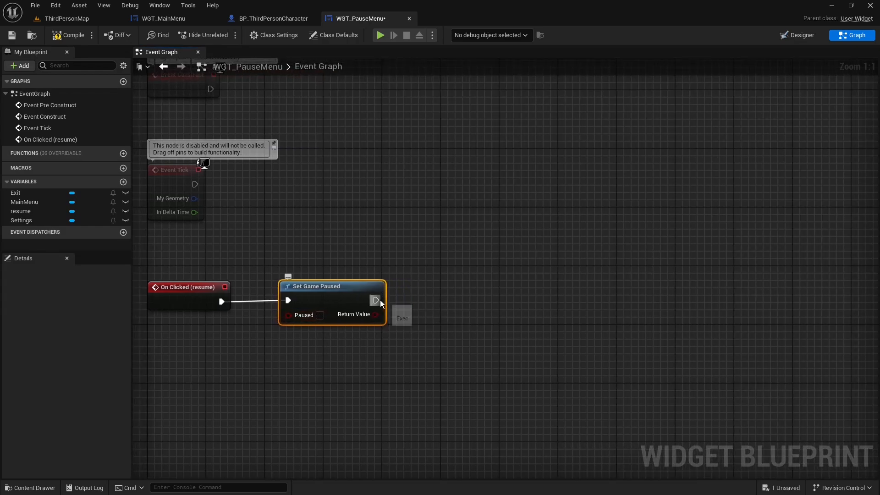
drag(381, 301, 436, 298)
text(remove f)
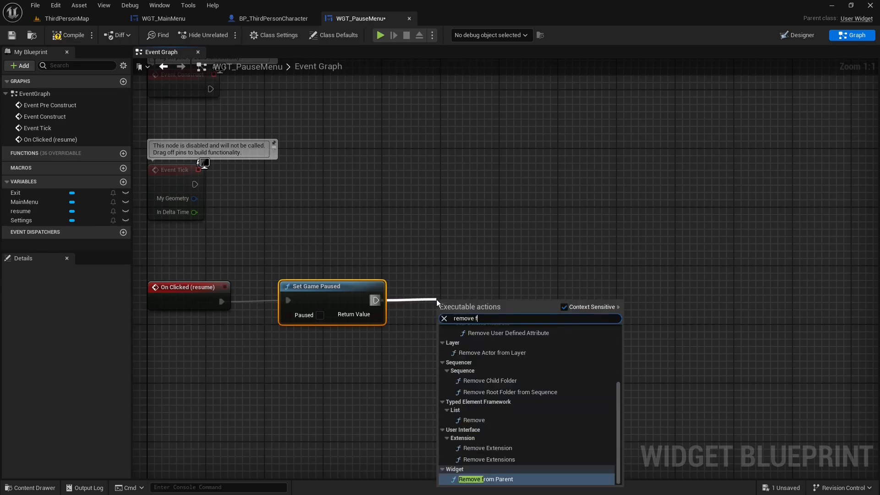
text(rom parent)
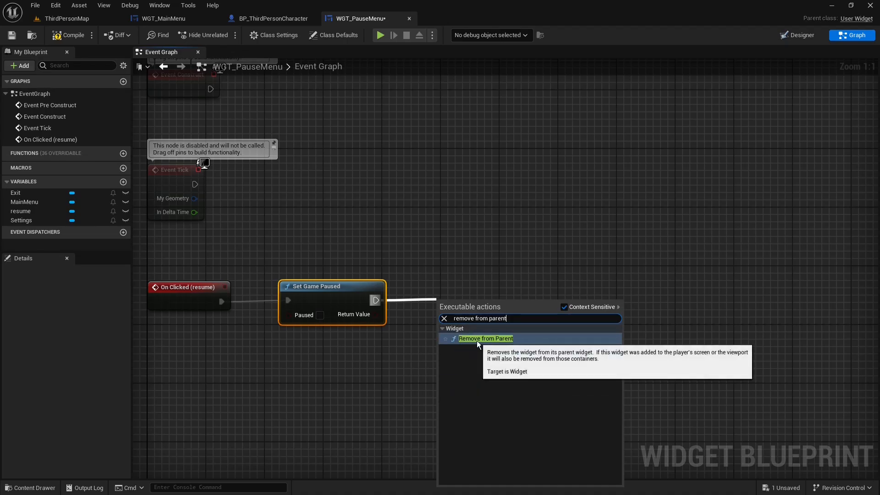
click(476, 340)
Add a Set Show Mouse Cursor node after Remove from Parent, found with Context Sensitive off, leaving Show Mouse Cursor off.
right_drag(540, 299, 489, 301)
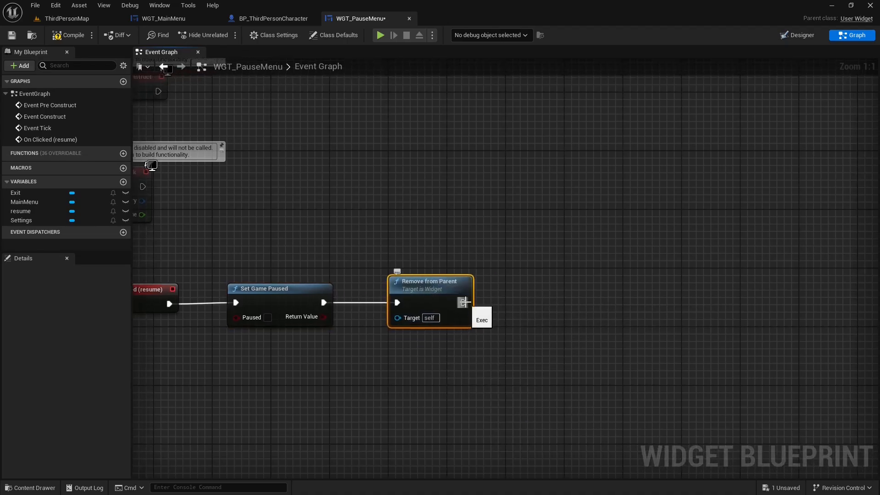
drag(463, 302, 512, 303)
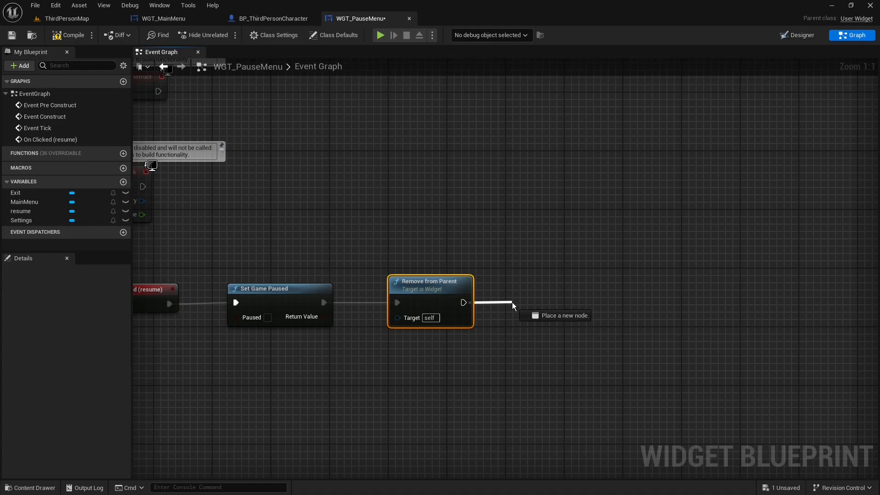
drag(513, 302, 513, 301)
text(set)
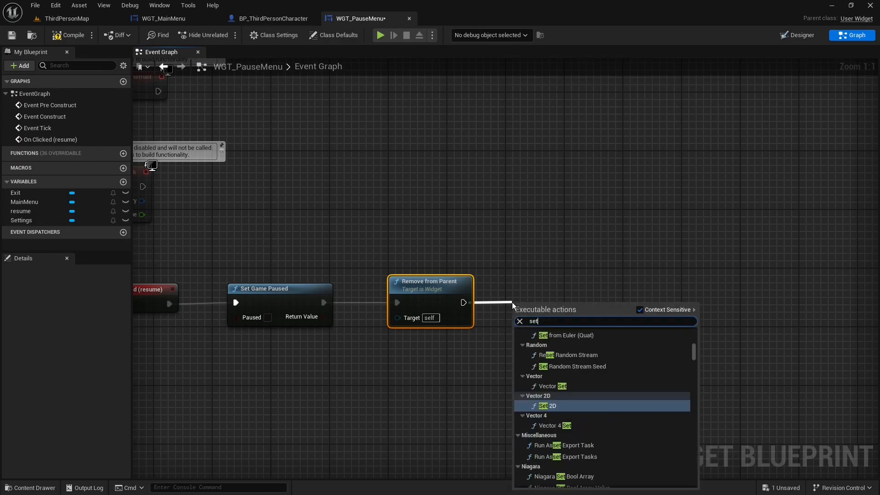
text( show mo)
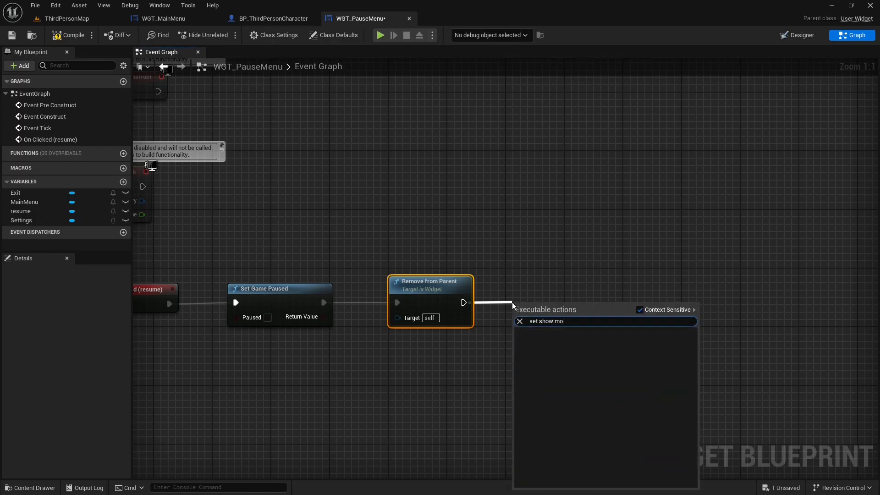
text(use)
click(640, 310)
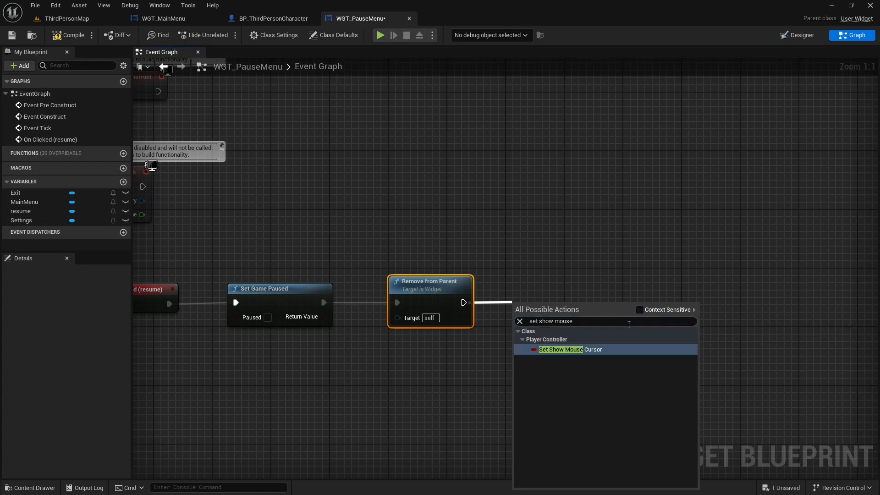
click(567, 350)
right_drag(566, 296, 491, 291)
right_drag(625, 307, 549, 298)
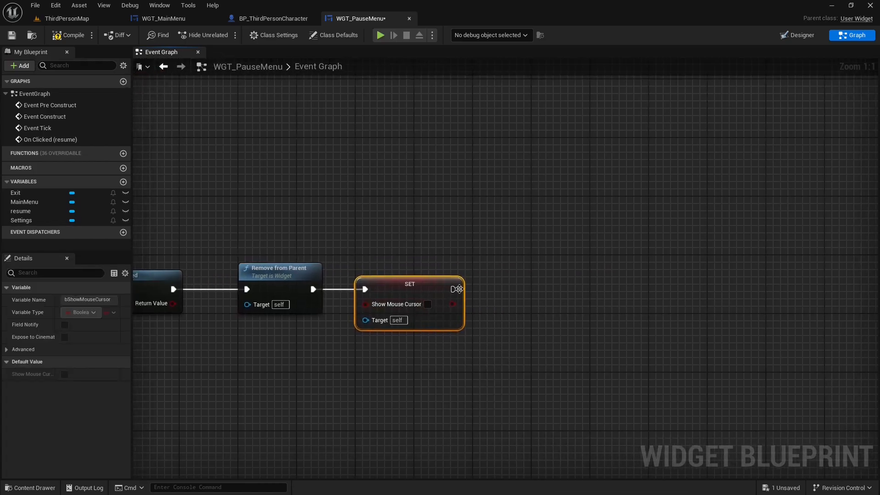
Add a Set Input Mode Game Only node after Set Show Mouse Cursor in the resume event chain.
drag(454, 289, 499, 280)
text(input mode)
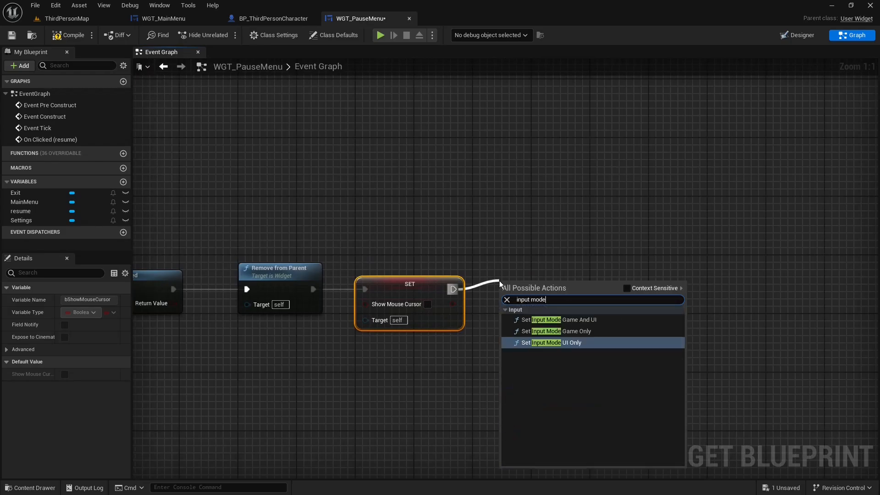
click(568, 331)
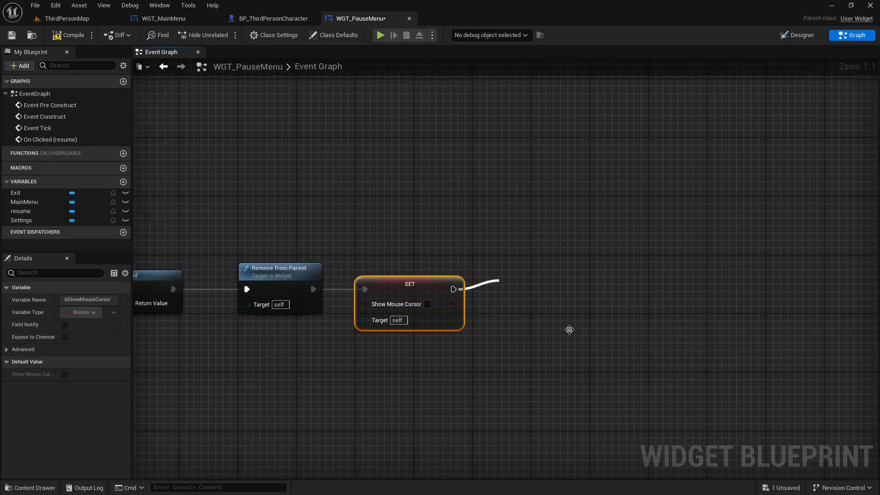
Feed the Target of Set Show Mouse Cursor from a Get Player Controller node, found with Context Sensitive on.
right_drag(535, 299, 558, 273)
drag(432, 258, 439, 317)
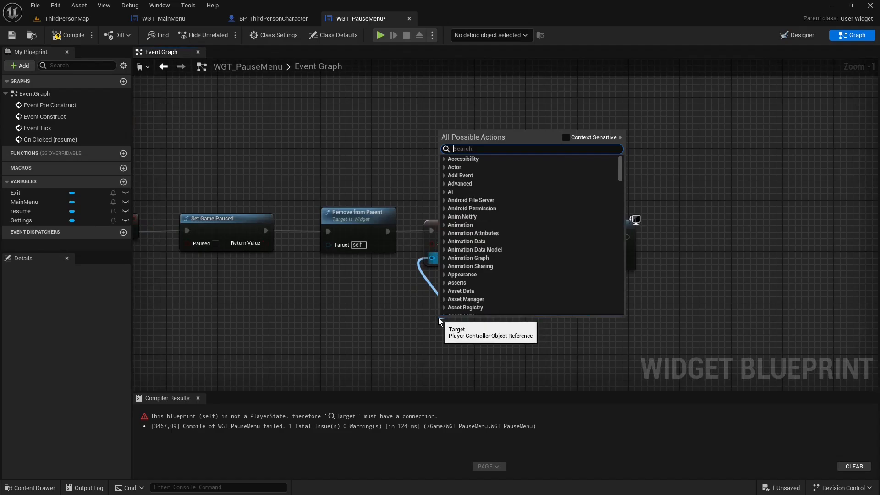
click(567, 137)
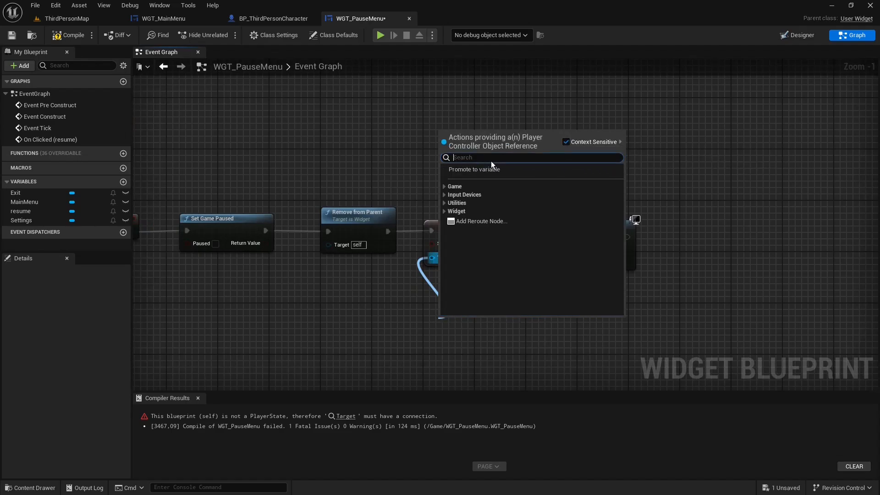
text(get player con)
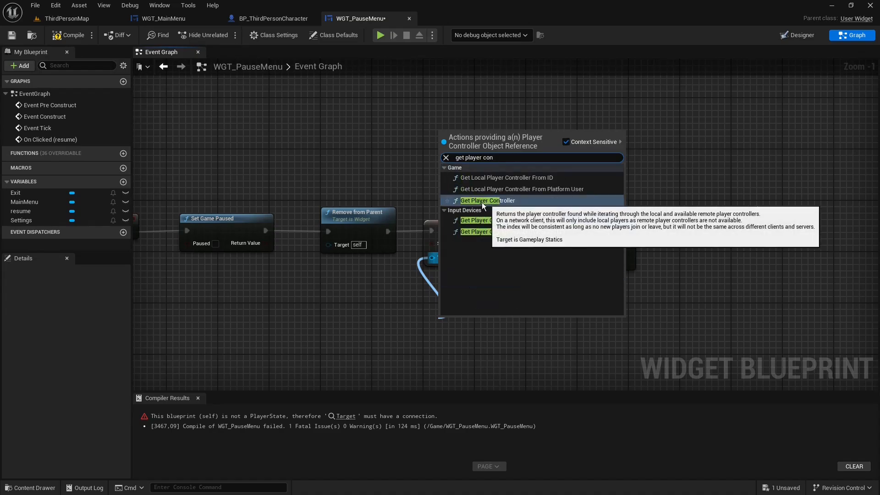
click(484, 202)
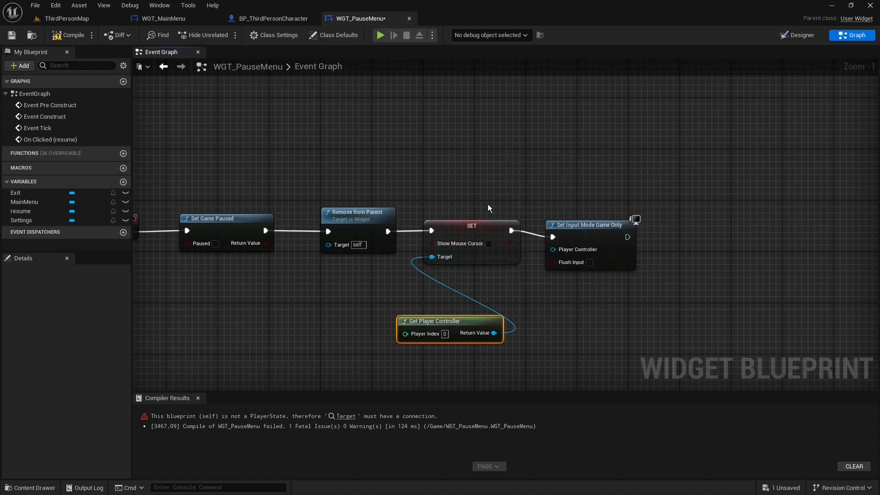
Connect Get Player Controller to the Player Controller input of Set Input Mode Game Only, and compile and save WGT_PauseMenu.
drag(494, 333, 553, 250)
click(69, 35)
click(12, 36)
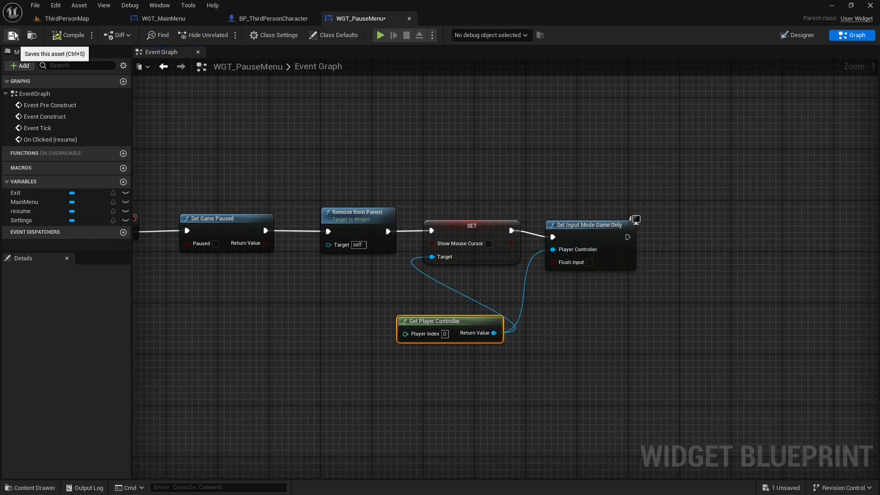
Play-test ThirdPersonMap: run and jump, open the pause menu, resume the game, and check that the character can be controlled.
click(70, 18)
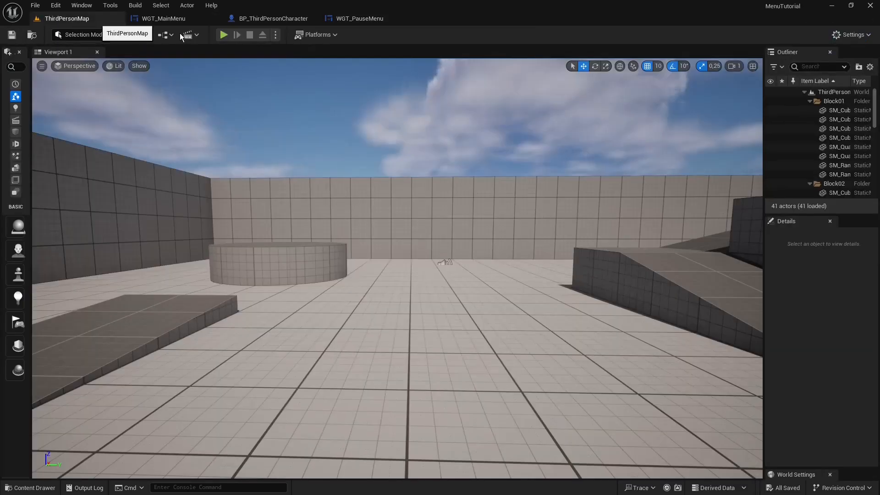
click(221, 40)
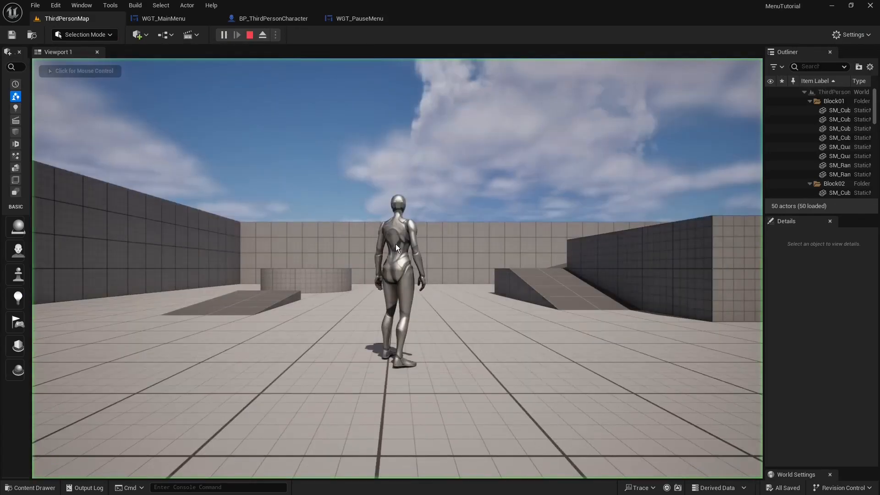
key(w)
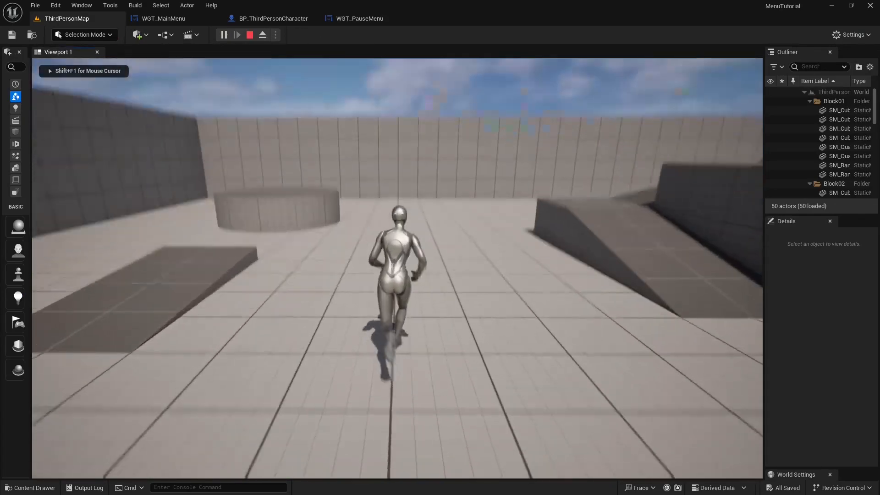
key(space)
key(p)
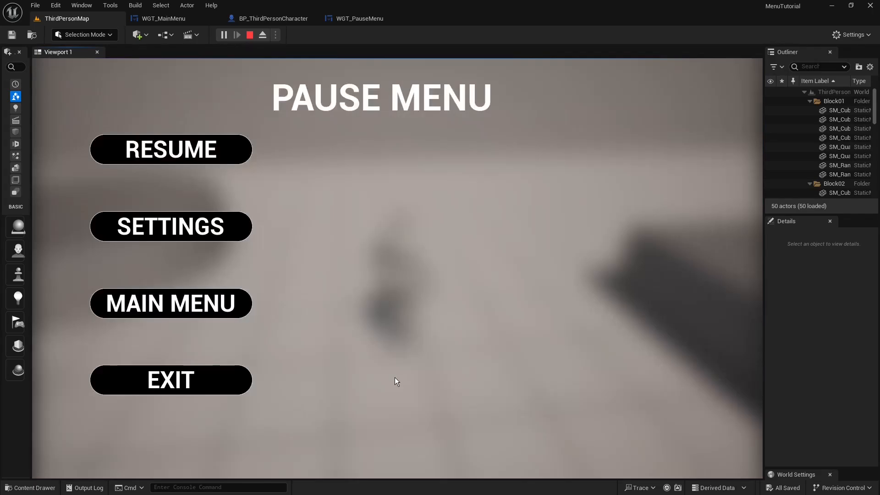
click(183, 152)
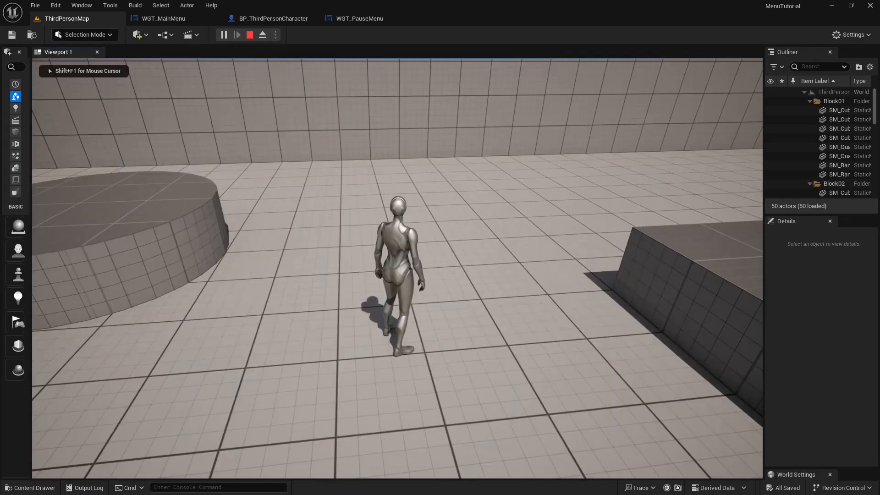
key(w)
key(space)
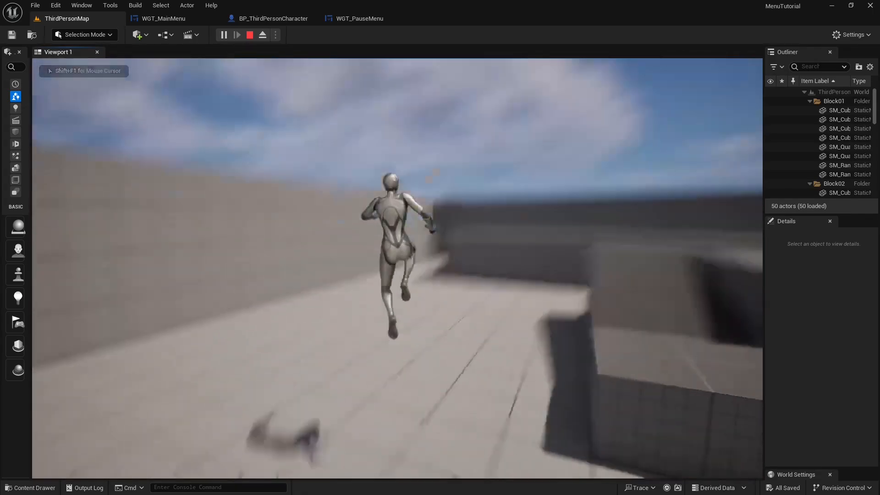
key(space)
key(space)
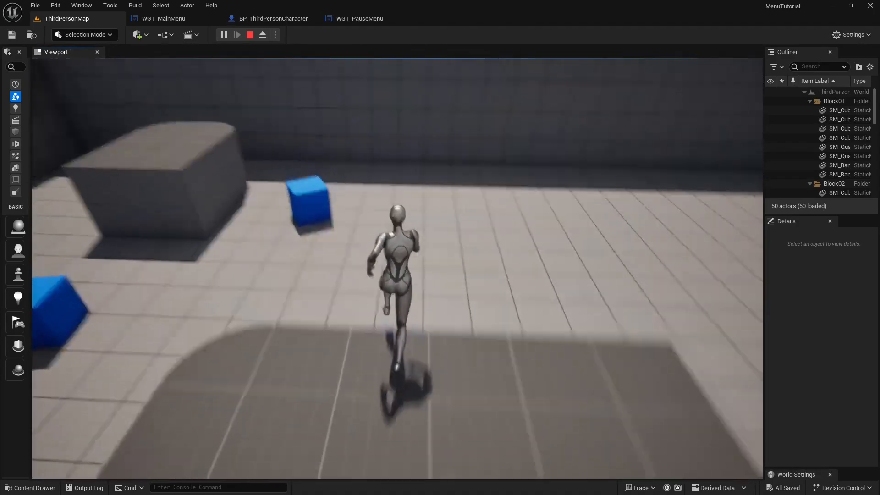
key(space)
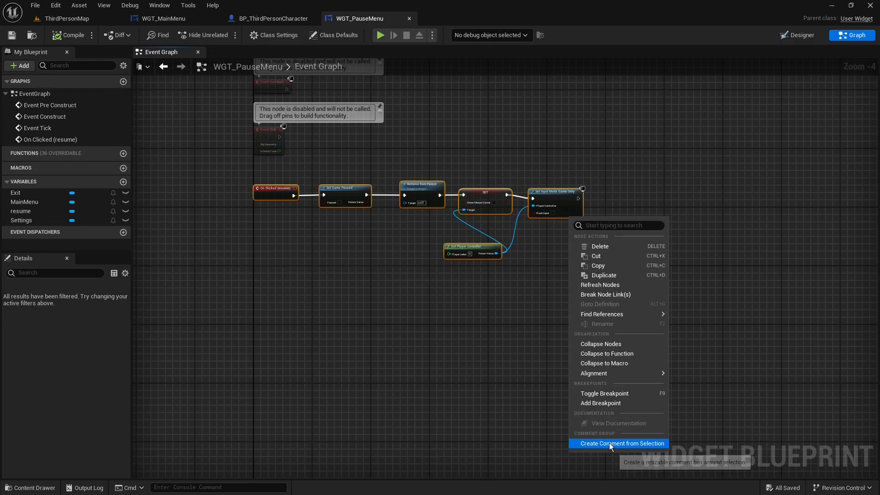
Wrap the resume event nodes of WGT_PauseMenu in a comment box titled "Resume", align the box on the graph, and save.
click(609, 444)
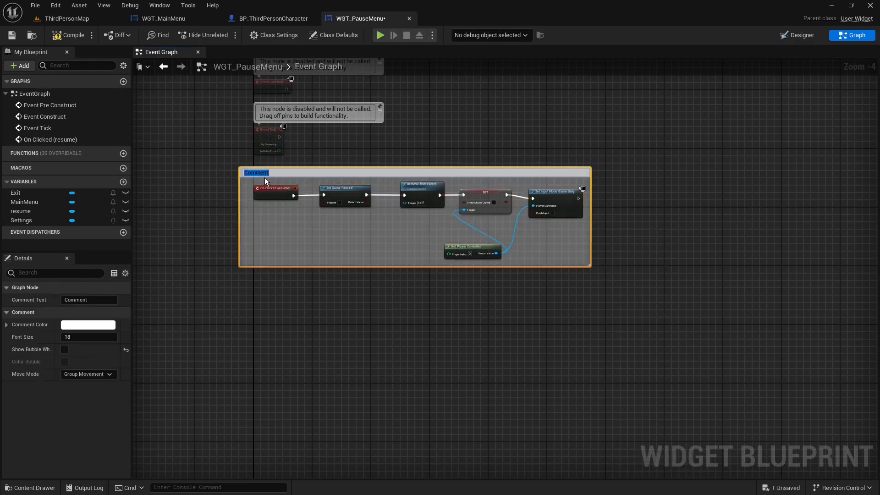
text(Resume)
click(285, 342)
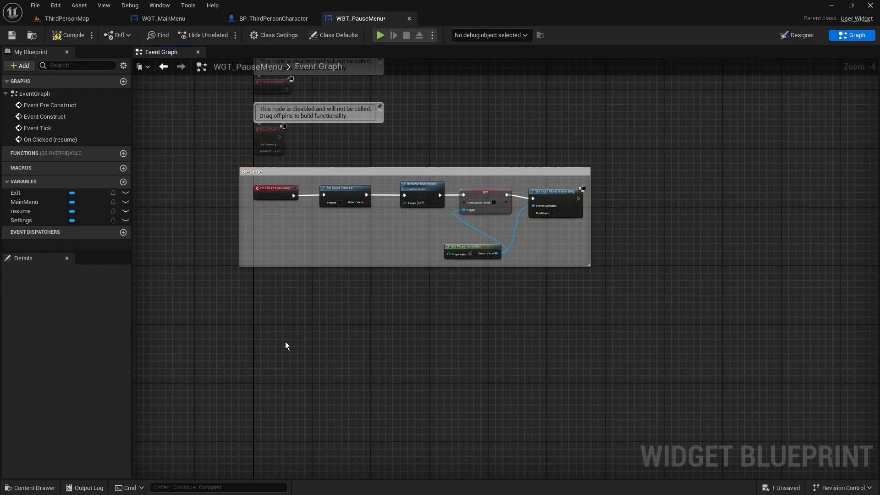
scroll(310, 319, up, 1)
right_drag(311, 319, 307, 359)
right_drag(322, 164, 343, 171)
drag(328, 169, 347, 171)
click(12, 39)
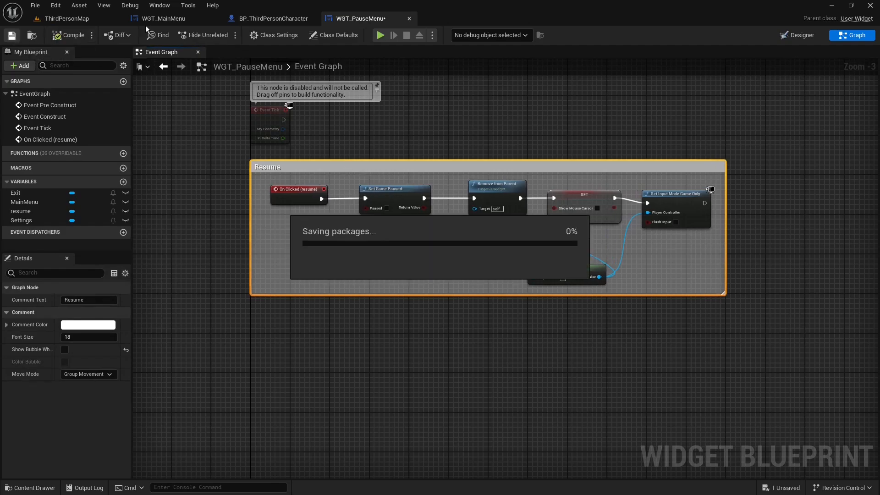
Add an On Clicked event for the MainMenu button of the WGT_PauseMenu widget.
click(791, 34)
click(320, 259)
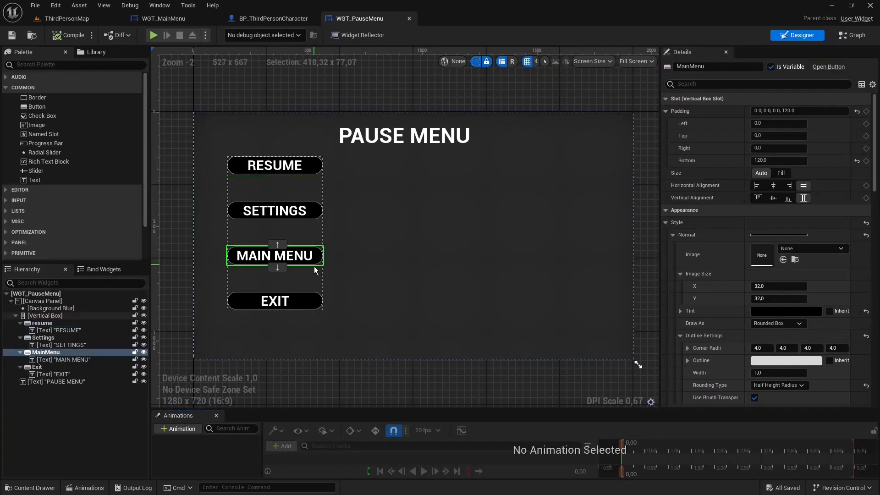
scroll(799, 356, down, 15)
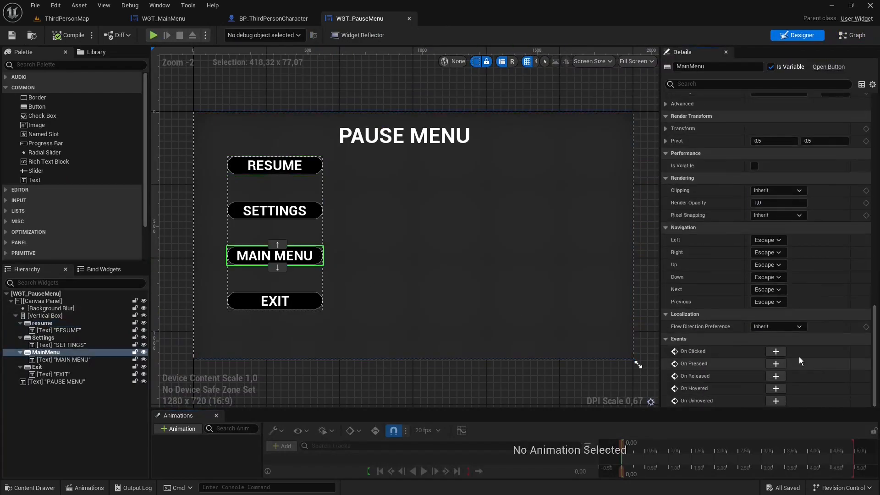
click(776, 351)
Add a Create Widget node after the On Clicked (MainMenu) event with WGT_MainMenu as its class.
drag(409, 266, 447, 268)
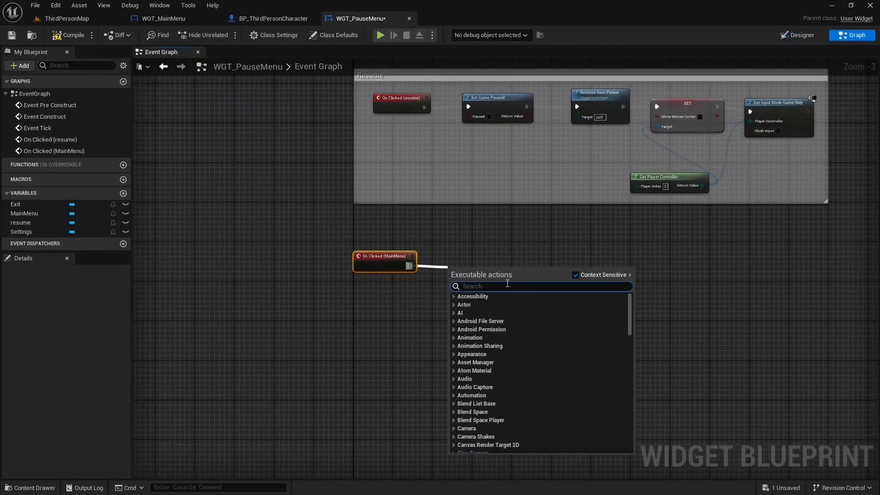
text(create widg)
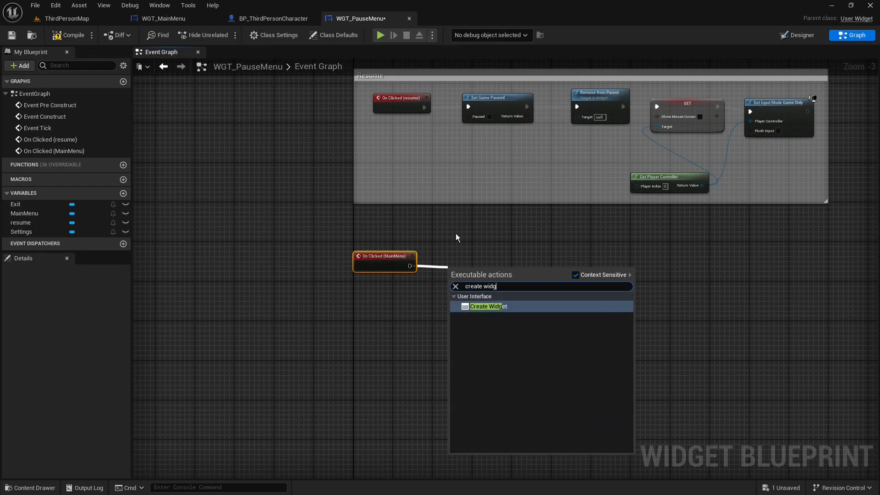
text(et)
click(512, 305)
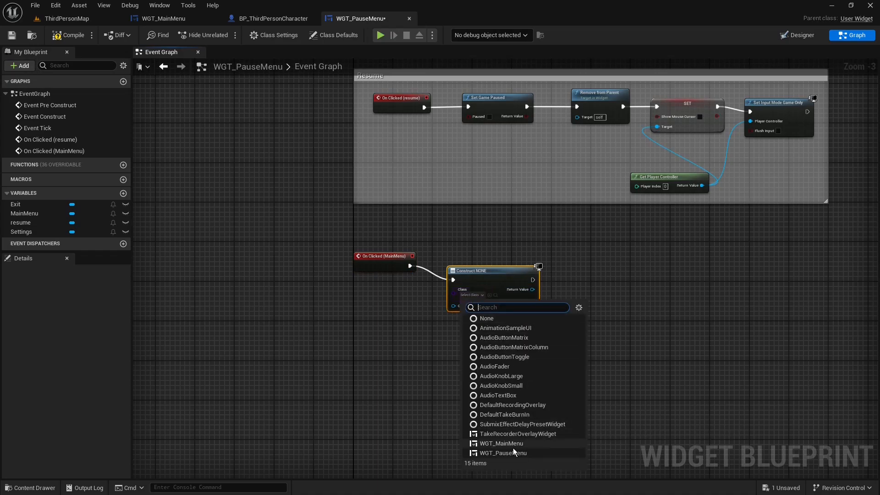
click(514, 447)
Add an Add to Viewport node after the Create Widget node and connect the widget's Return Value to its Target.
drag(416, 272, 459, 274)
text(add)
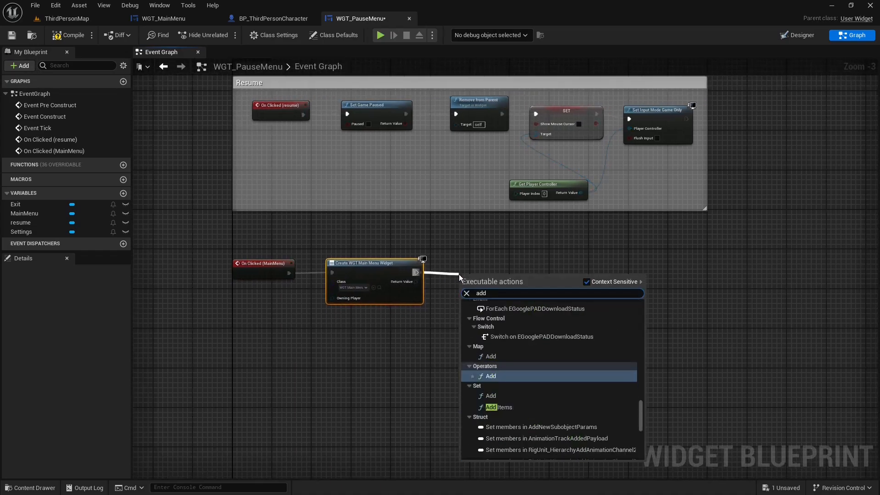
text( viewport)
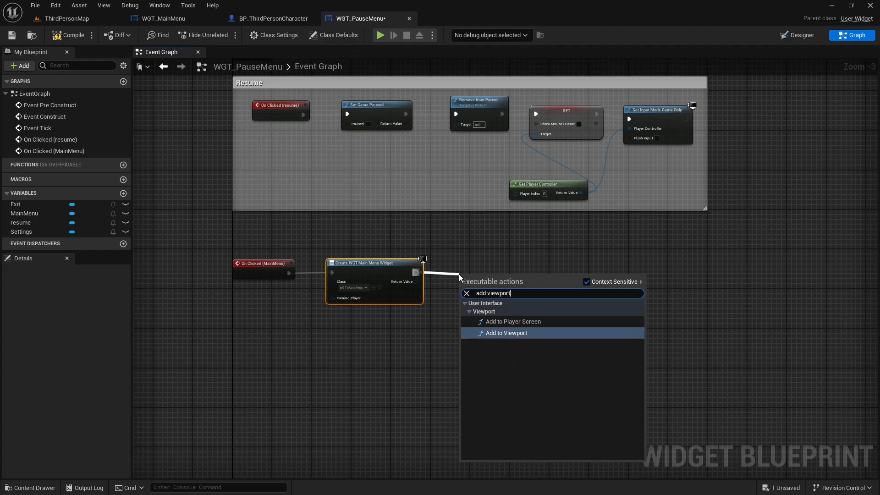
click(508, 333)
drag(415, 281, 463, 287)
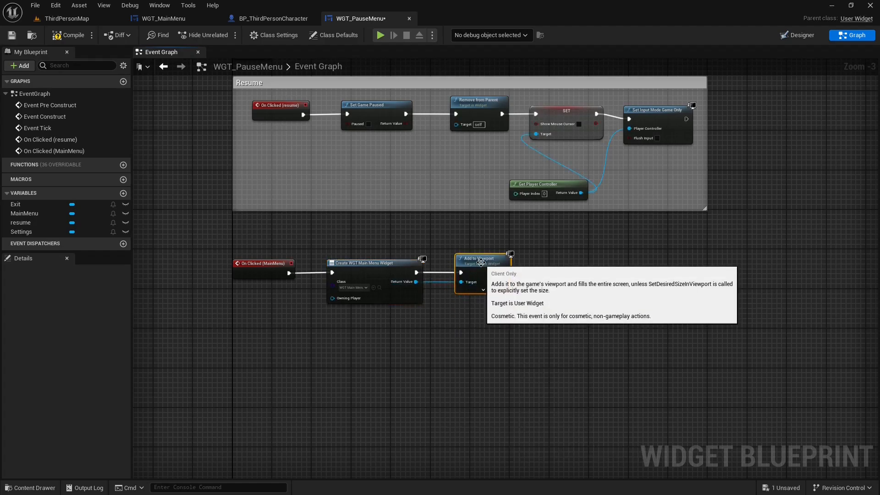
Straighten the execution wires by aligning Set Show Mouse Cursor, Set Input Mode Game Only and the On Clicked (MainMenu) event with their neighbouring nodes.
right_drag(463, 287, 513, 294)
click(305, 279)
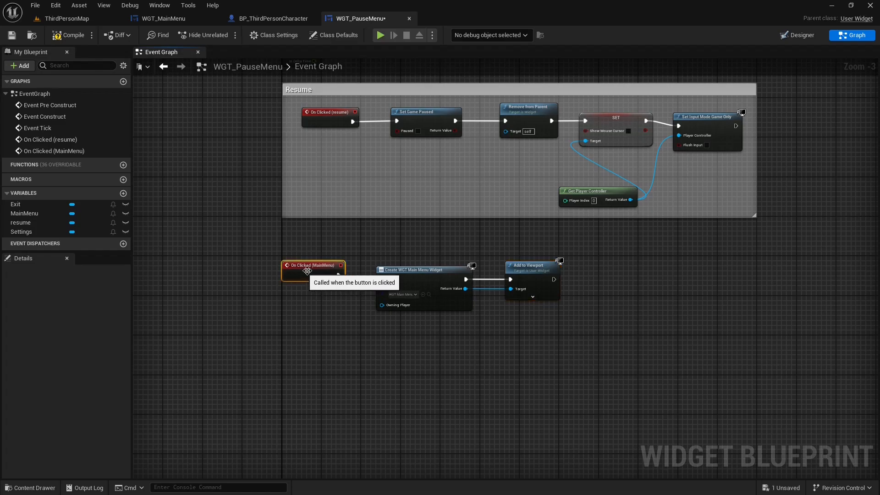
right_drag(649, 274, 577, 295)
drag(533, 145, 537, 150)
drag(637, 137, 642, 137)
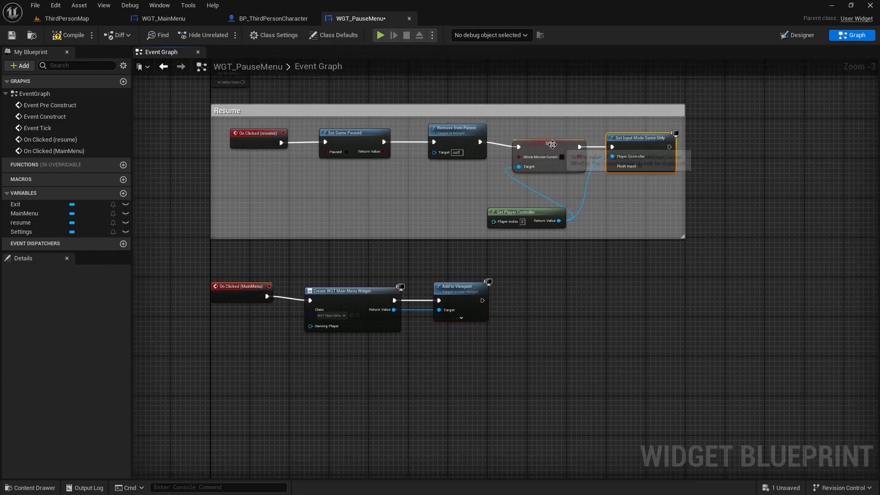
drag(550, 146, 550, 141)
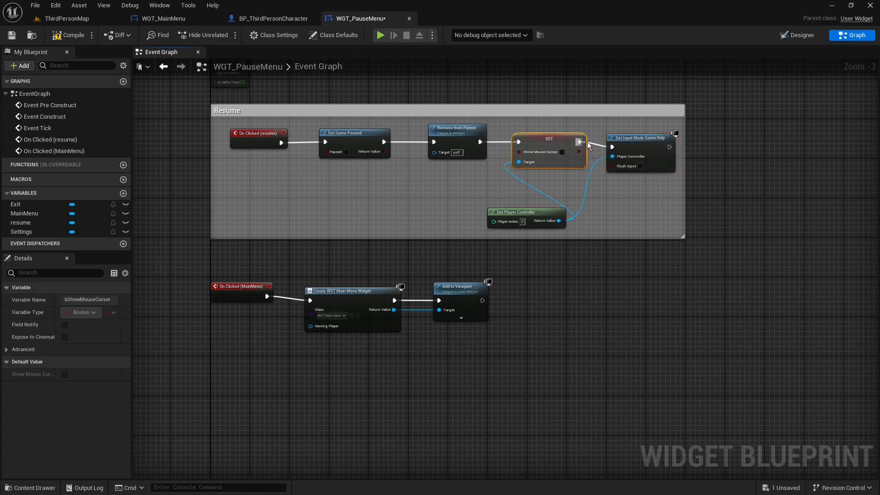
drag(633, 145, 632, 141)
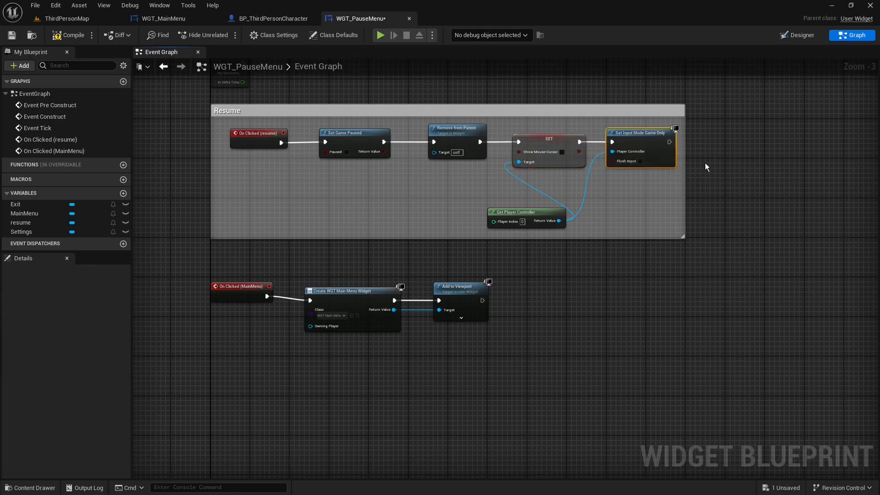
right_drag(540, 286, 589, 291)
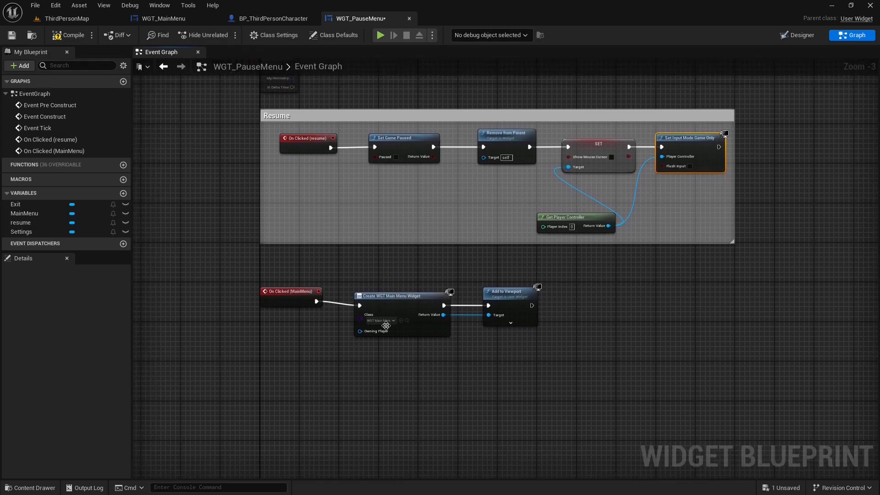
drag(271, 298, 271, 304)
Wrap the On Clicked (MainMenu), Create Widget and Add to Viewport nodes in a comment box titled "Main Menu".
drag(243, 271, 554, 376)
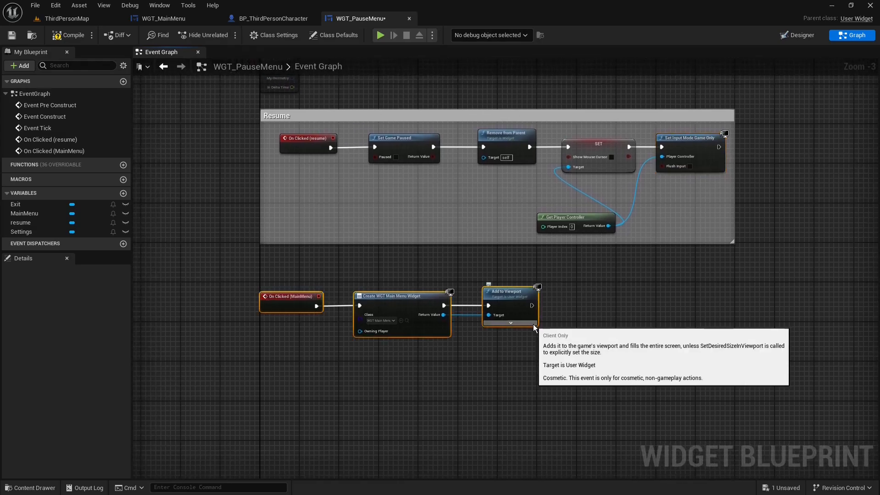
right_click(535, 320)
click(572, 308)
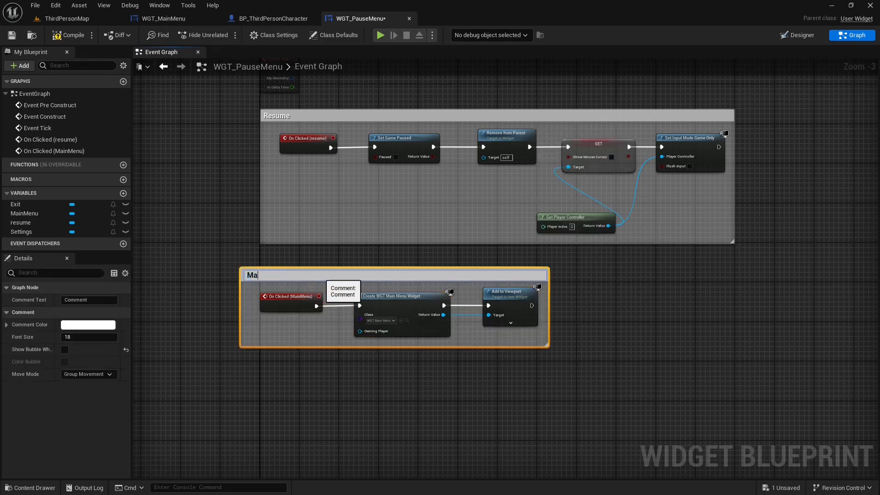
click(633, 350)
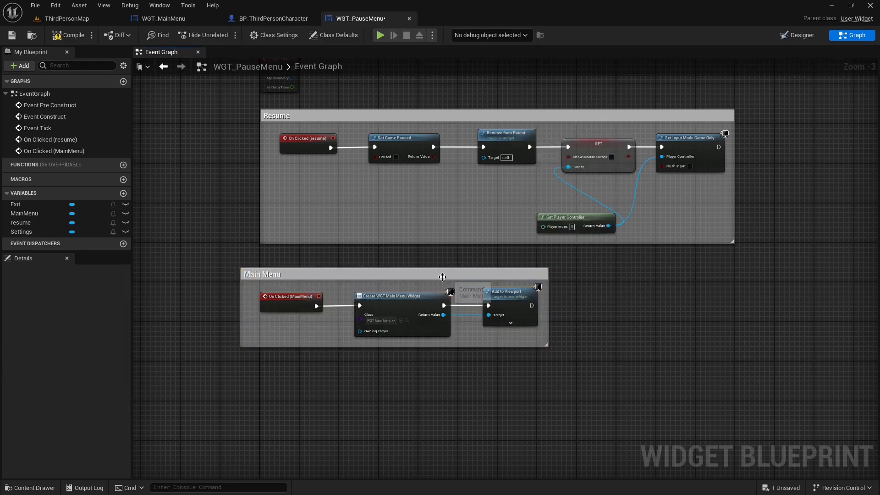
Line up the Main Menu comment box with the Resume box above, and compile and save WGT_PauseMenu.
drag(440, 275, 465, 275)
click(62, 35)
key(ctrl+s)
Play ThirdPersonMap, pause the game, test the pause menu's MAIN MENU button and stop the simulation.
click(67, 19)
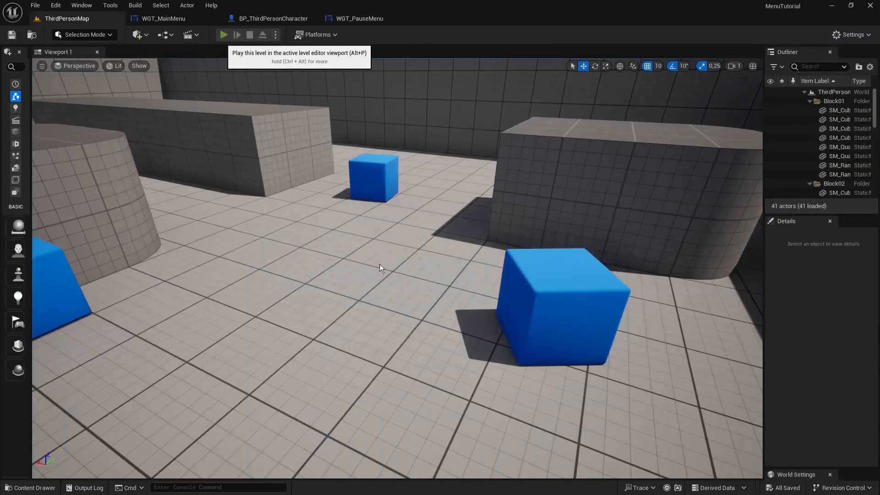
key(alt+p)
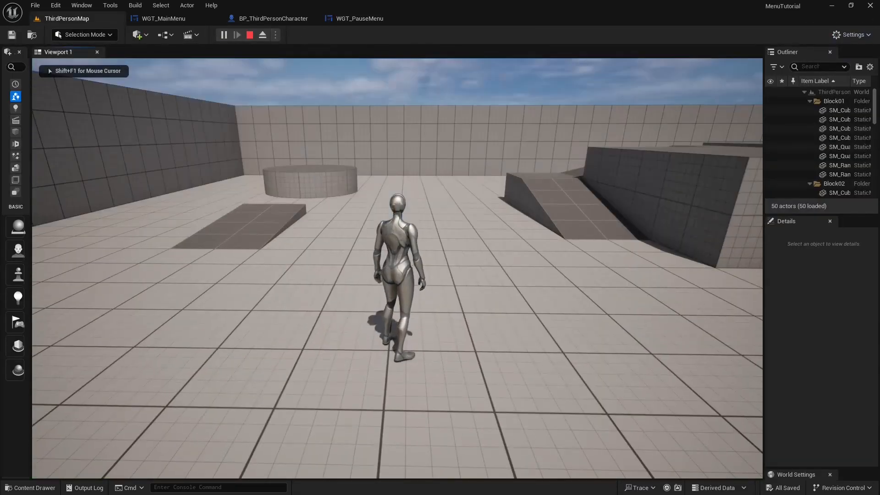
key(p)
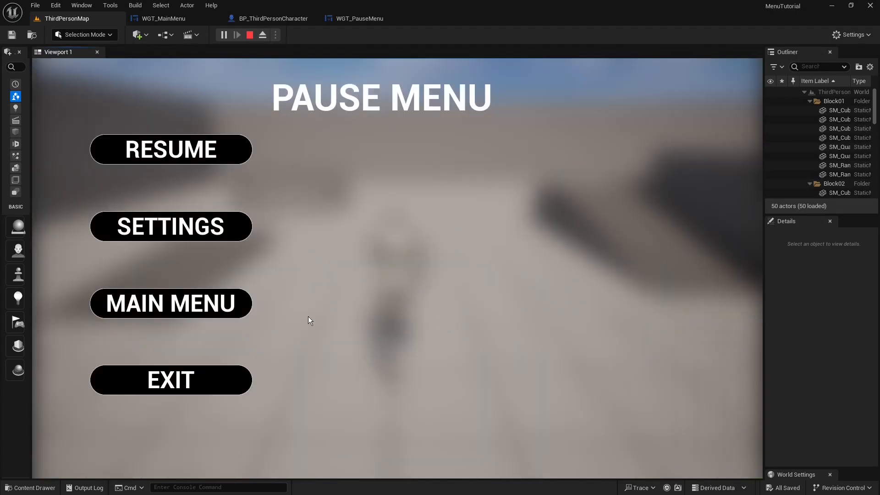
click(169, 308)
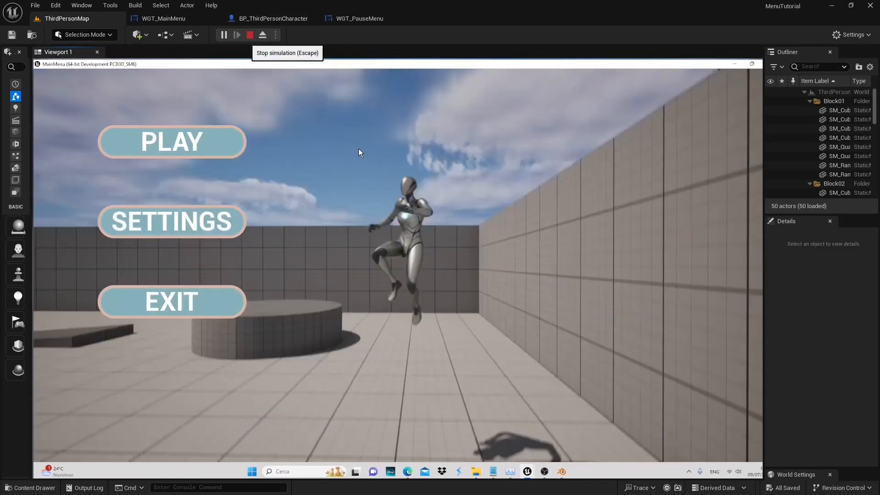
key(Escape)
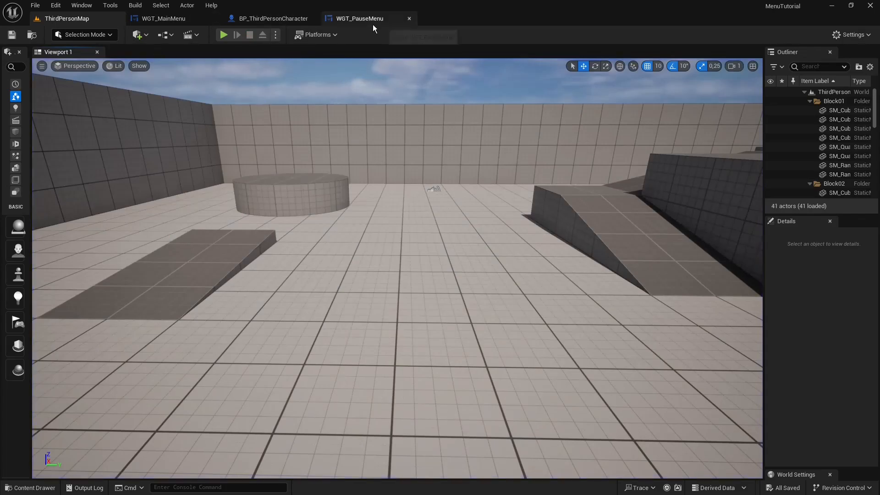
In WGT_PauseMenu, add an On Clicked event for the Exit button and connect it to a Quit Game node.
click(360, 19)
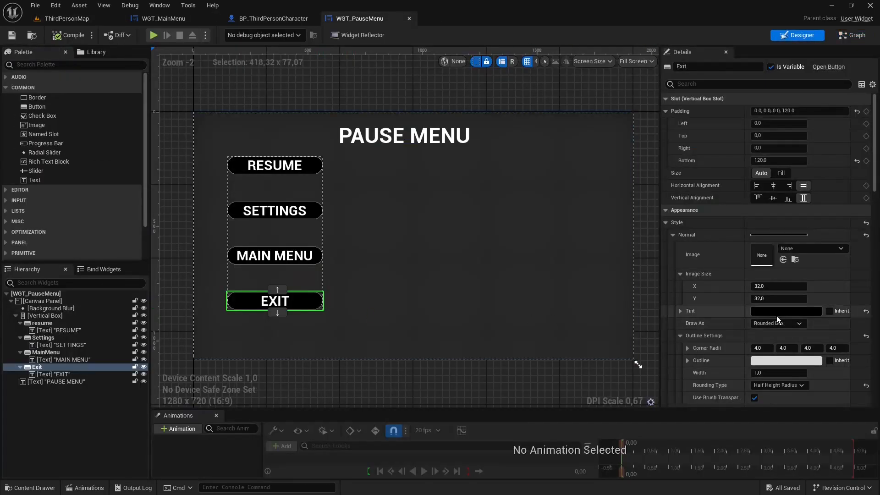
scroll(779, 275, down, 15)
click(861, 363)
drag(394, 288, 409, 297)
drag(432, 297, 471, 296)
text(quit game)
key(Return)
Wrap the On Clicked (Exit) and Quit Game nodes in a comment box titled "Quit Game" and save WGT_PauseMenu.
drag(340, 271, 558, 379)
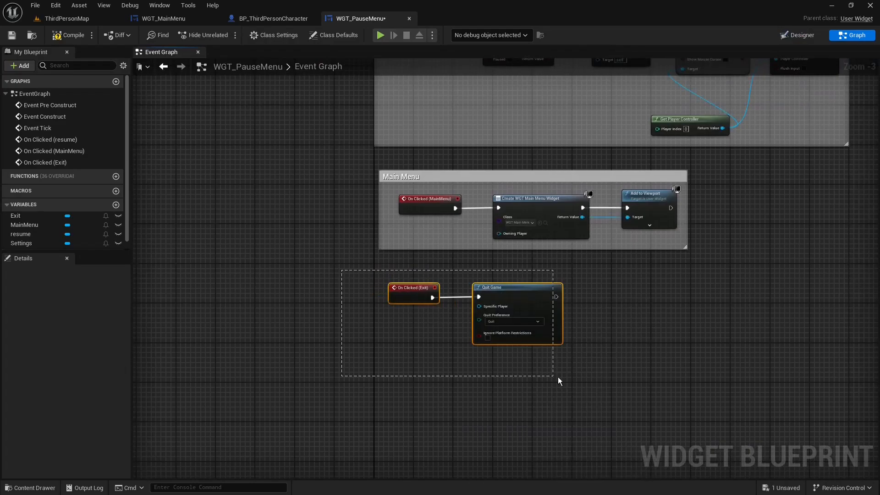
right_click(558, 348)
click(592, 331)
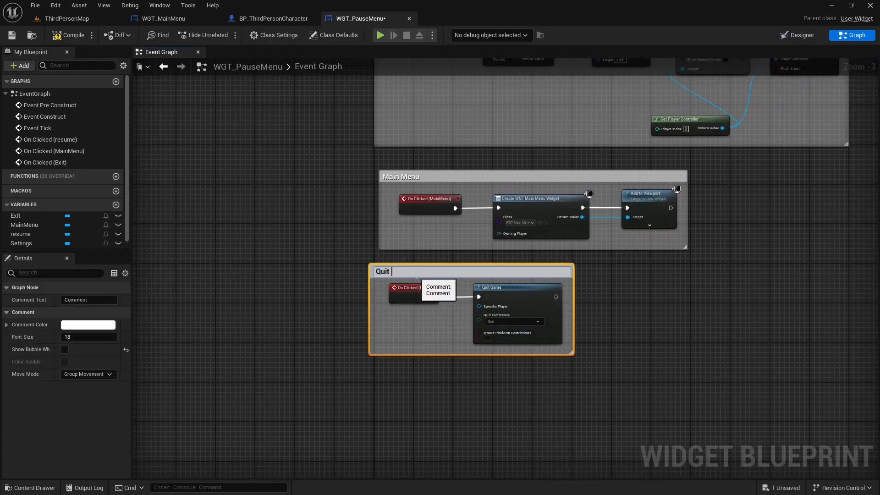
text(Quit Game)
key(Return)
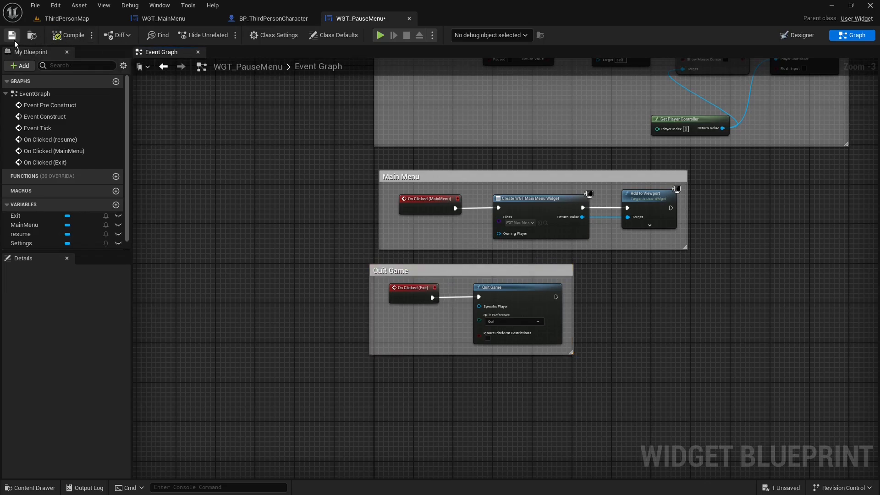
click(12, 35)
Play ThirdPersonMap, pause the game and test the pause menu's EXIT button.
click(67, 18)
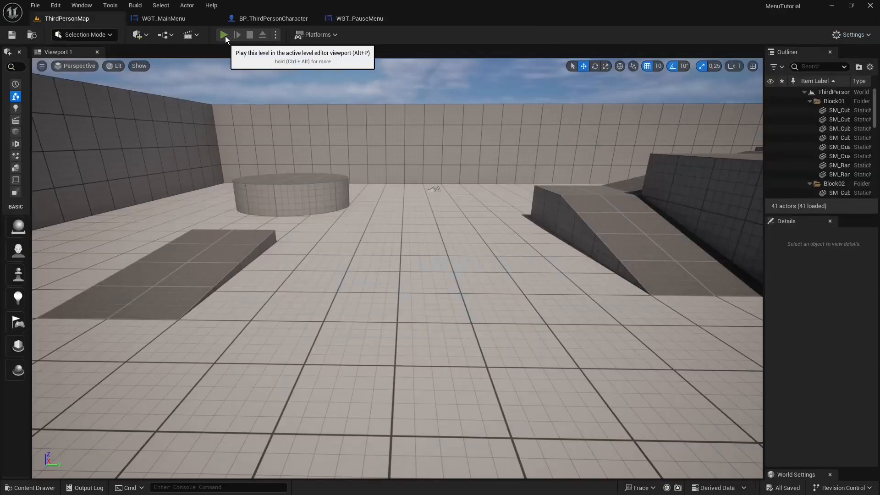
click(225, 35)
key(w)
key(p)
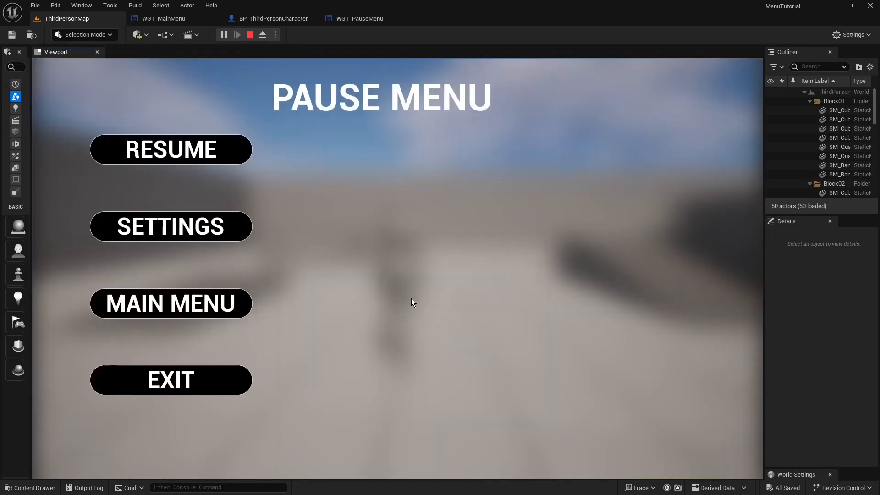
click(139, 389)
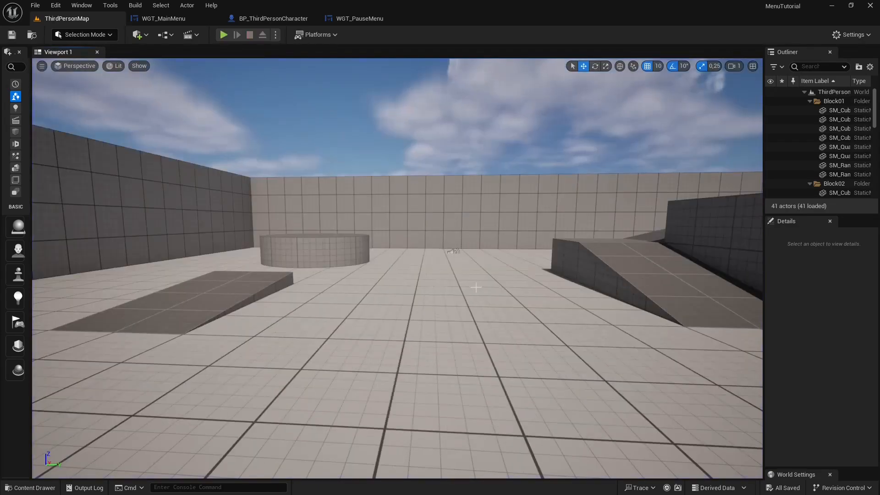
scroll(447, 317, down, 1)
scroll(447, 318, up, 1)
scroll(447, 318, down, 1)
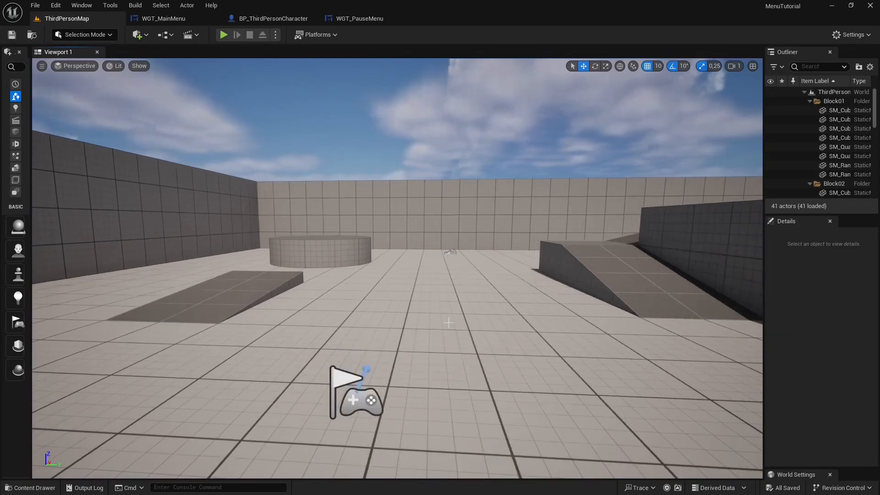
scroll(447, 318, up, 1)
middle_drag(447, 318, 440, 270)
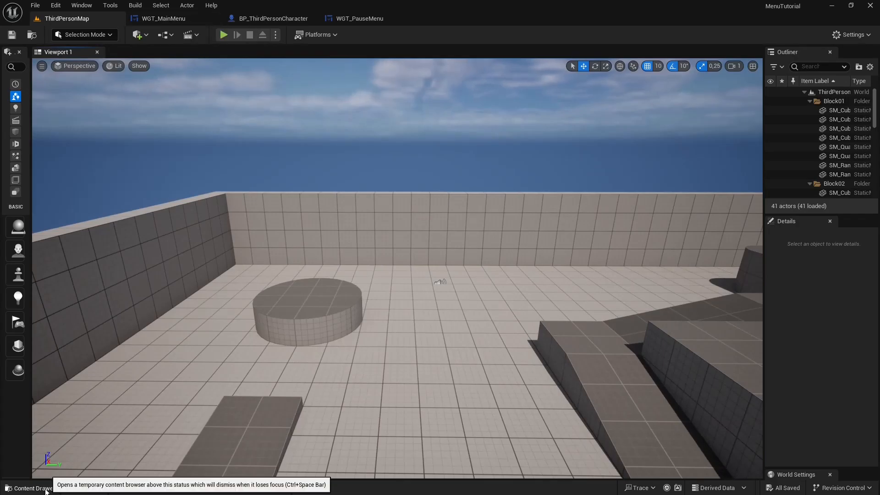
View the WGT_MainMenu widget's layout in Designer mode.
click(46, 488)
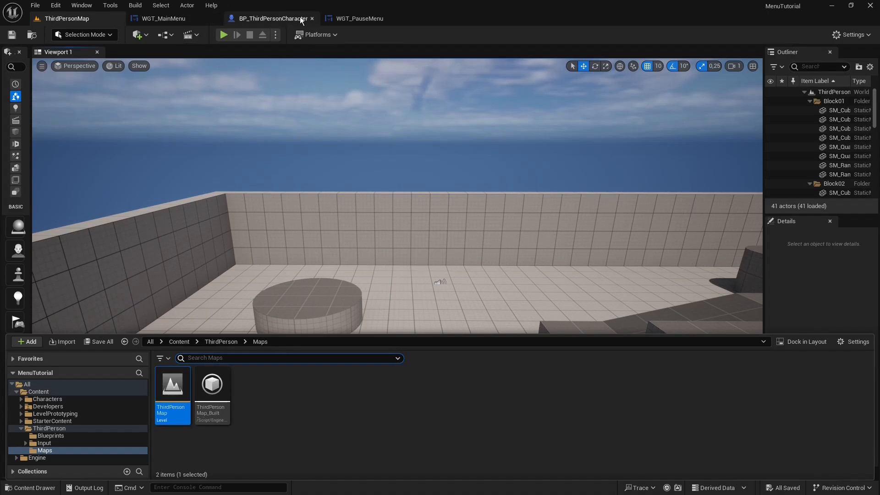
click(173, 19)
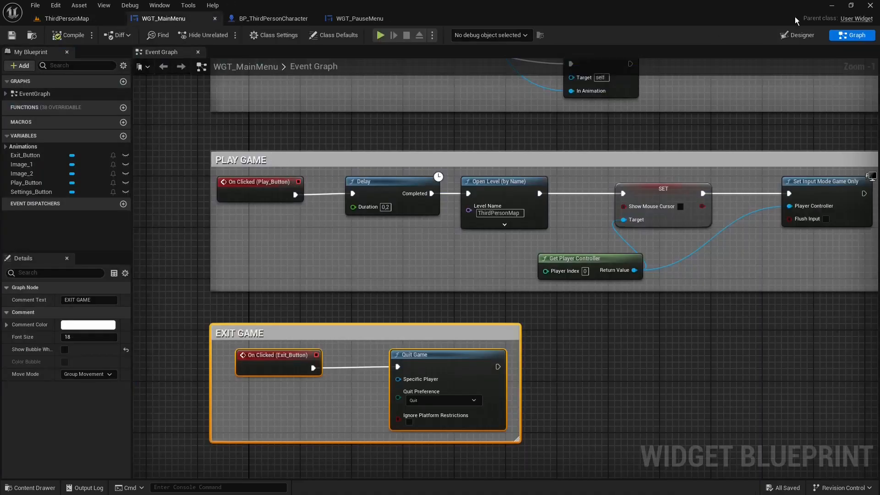
click(797, 35)
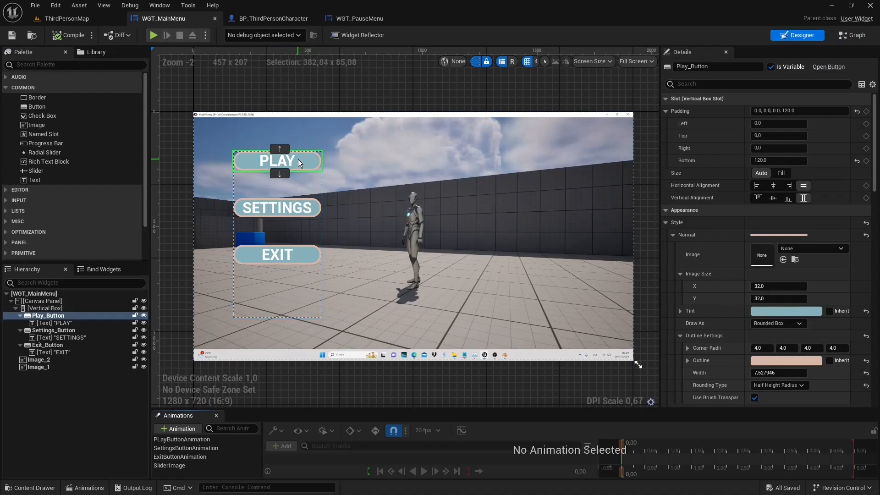
Create a Widget Blueprint named WGT_Loading in the Content folder with User Widget as its parent class.
key(ctrl+space)
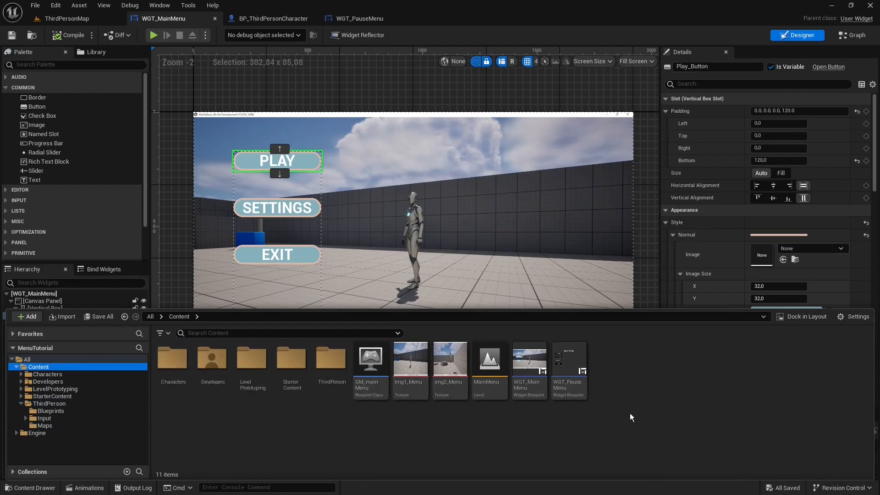
right_click(643, 392)
mouse_move(673, 374)
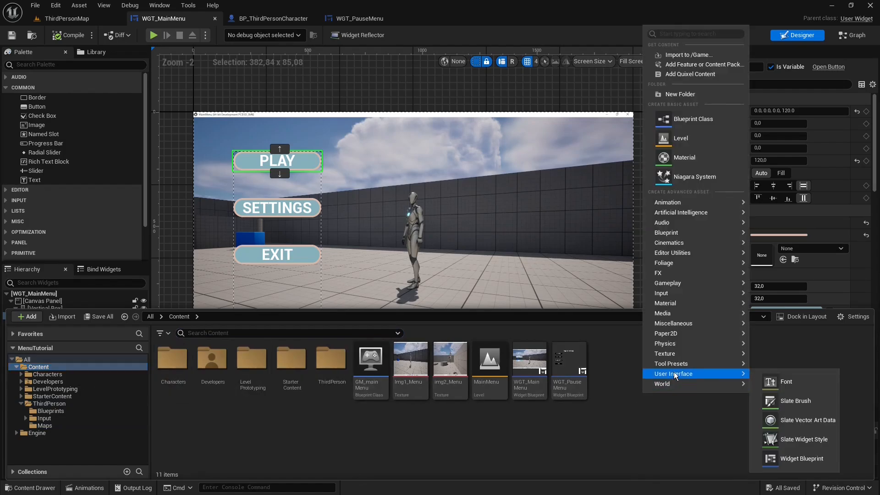
click(786, 457)
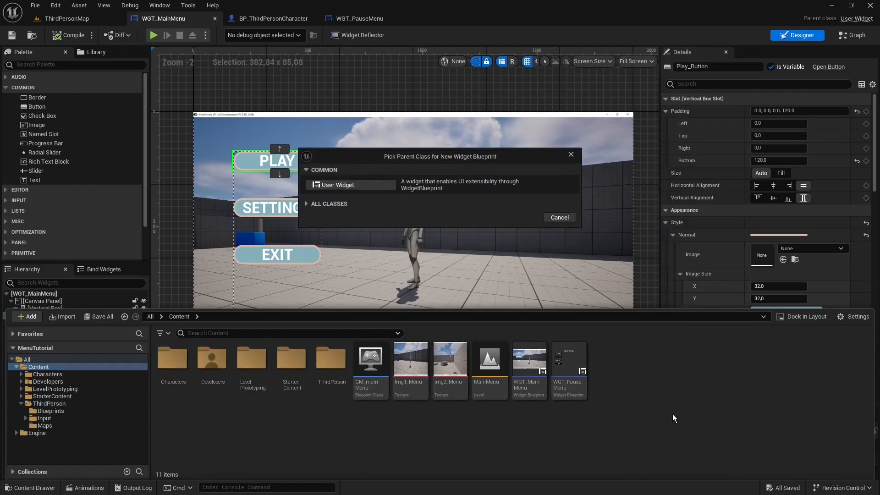
click(350, 186)
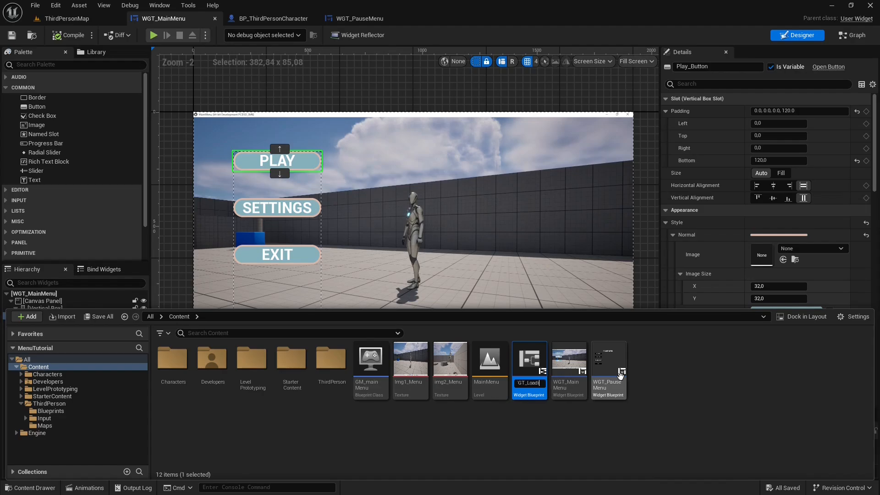
key(Return)
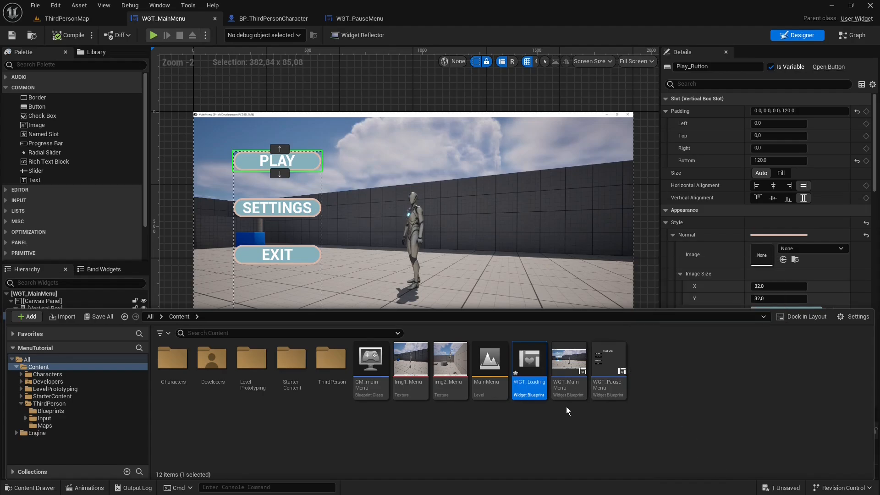
Open WGT_Loading, dock it between BP_ThirdPersonCharacter and WGT_PauseMenu, and add a Canvas Panel as its root widget.
double_click(529, 364)
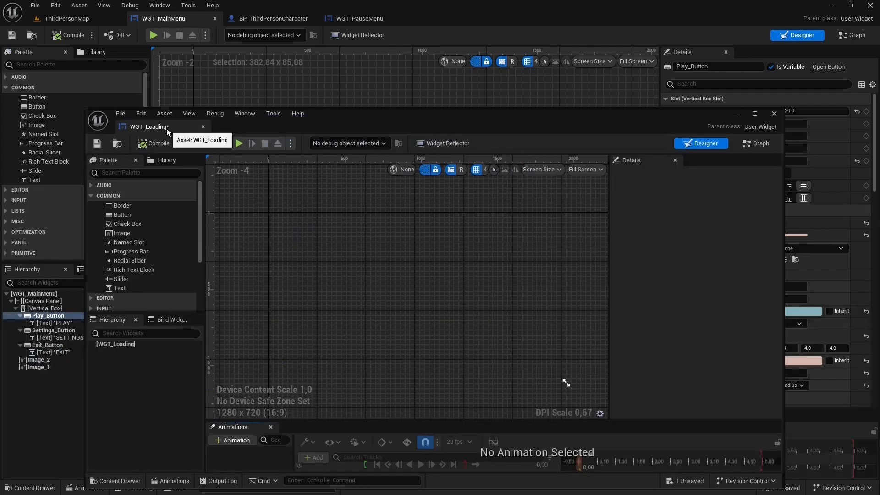
drag(170, 130, 338, 22)
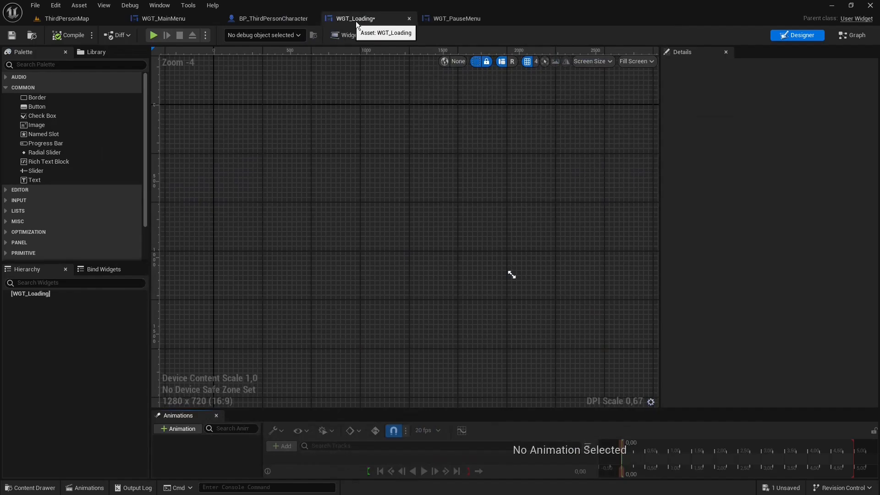
click(36, 64)
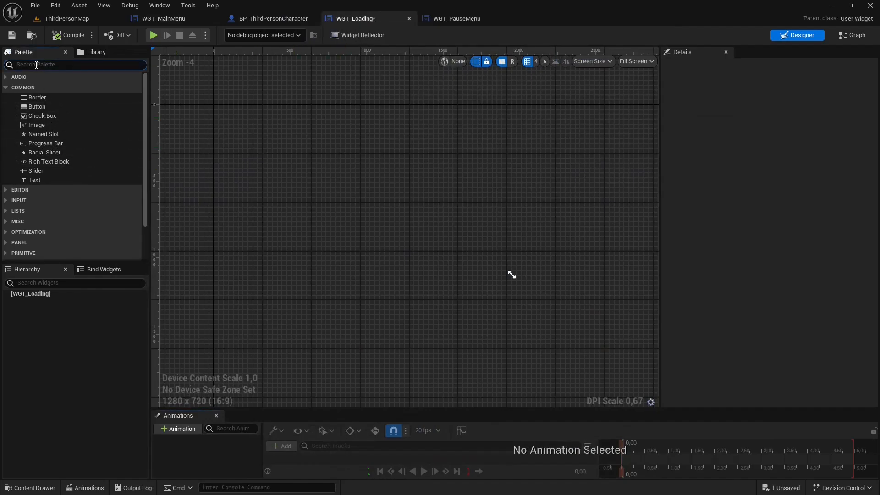
text(canv)
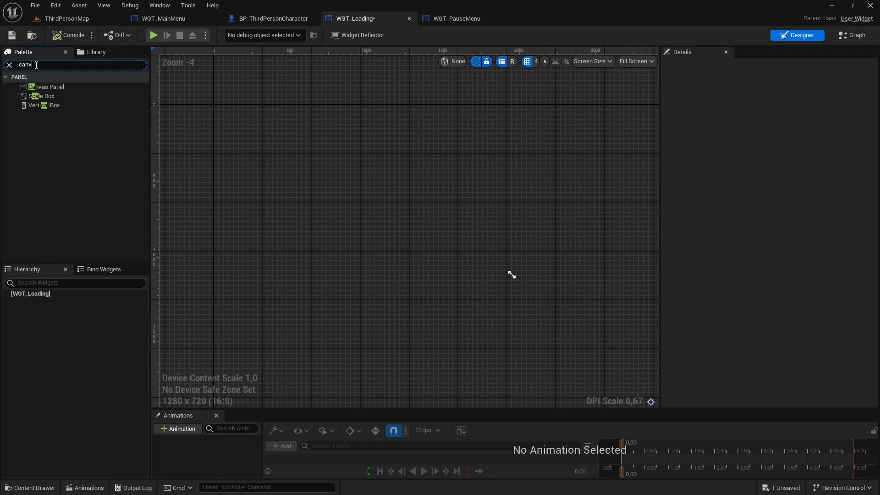
text(as)
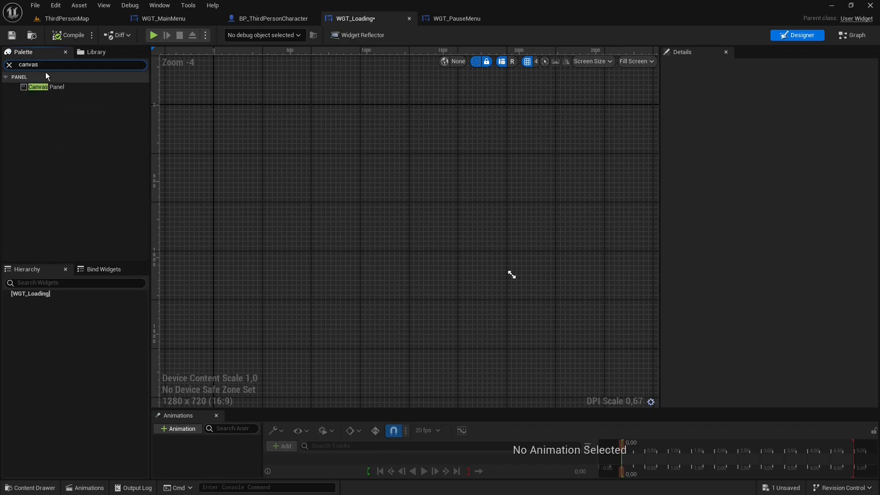
drag(49, 87, 44, 295)
Add an Image under the Canvas Panel and stretch it over the whole canvas, about 1922 x 1082.
click(52, 64)
text(image)
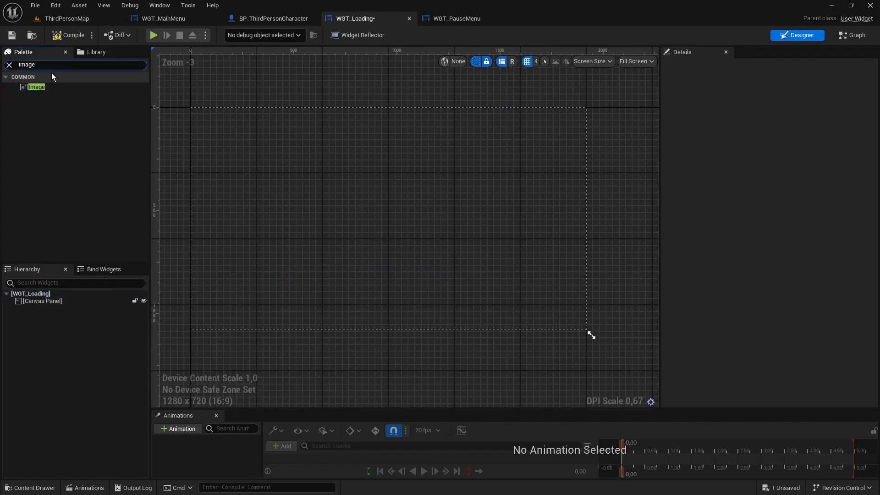
drag(43, 87, 48, 300)
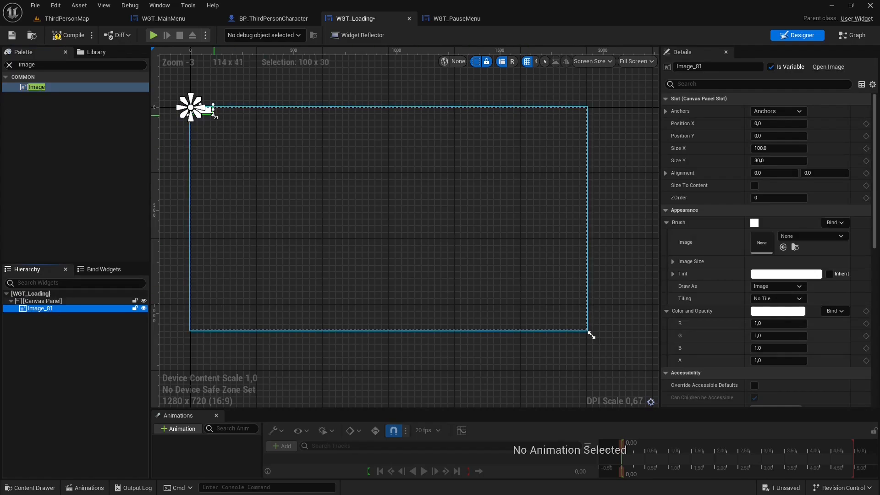
drag(213, 113, 592, 335)
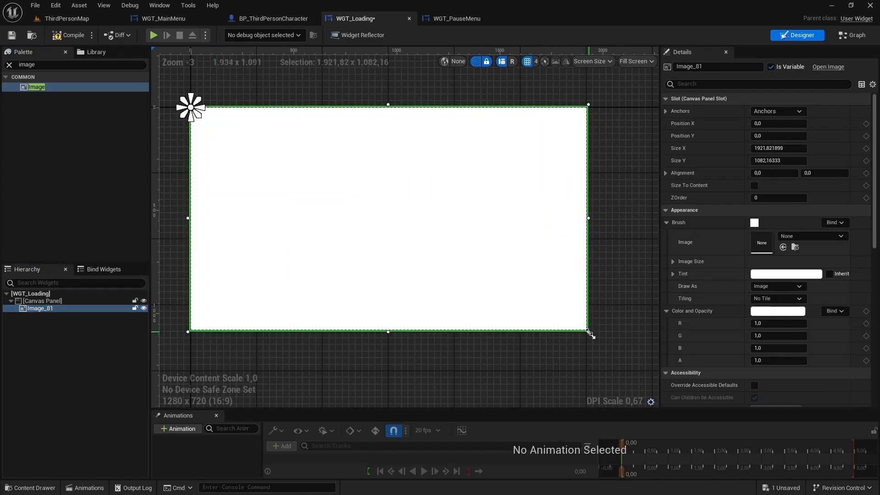
Set the full-screen image's brush tint to black.
click(766, 273)
drag(693, 323, 693, 376)
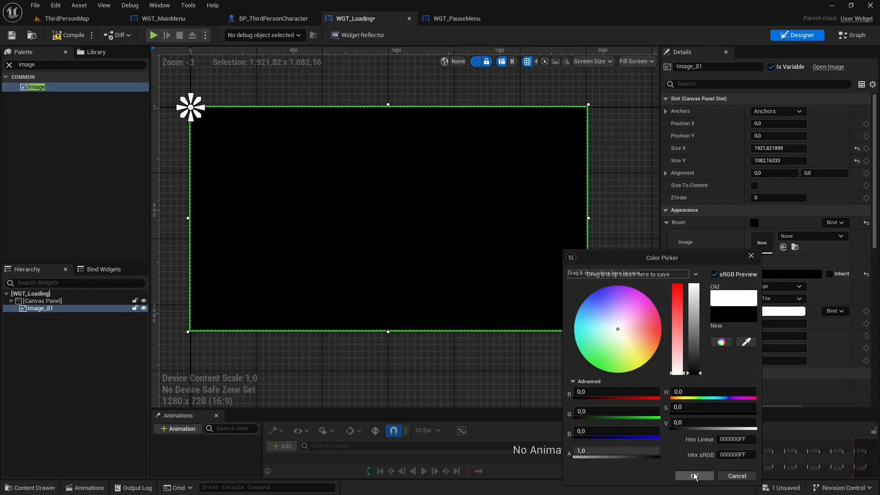
click(694, 476)
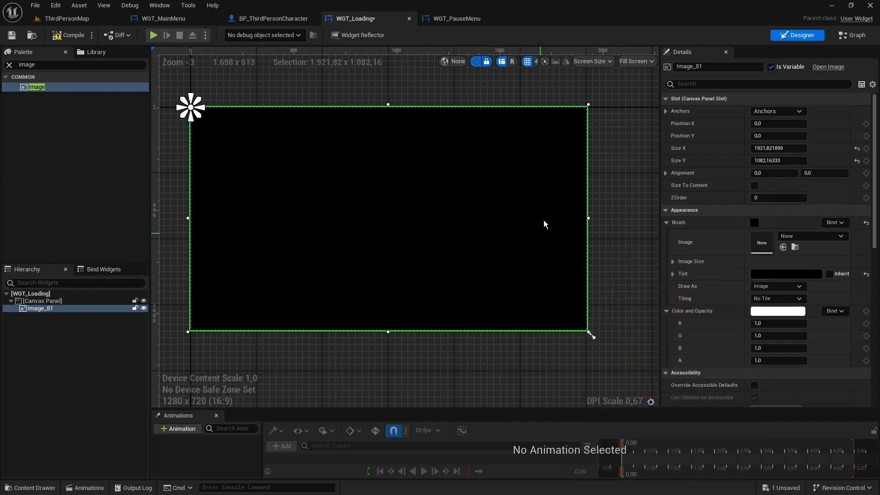
Add a Text widget under the Canvas Panel of WGT_Loading and select it.
click(9, 66)
click(38, 181)
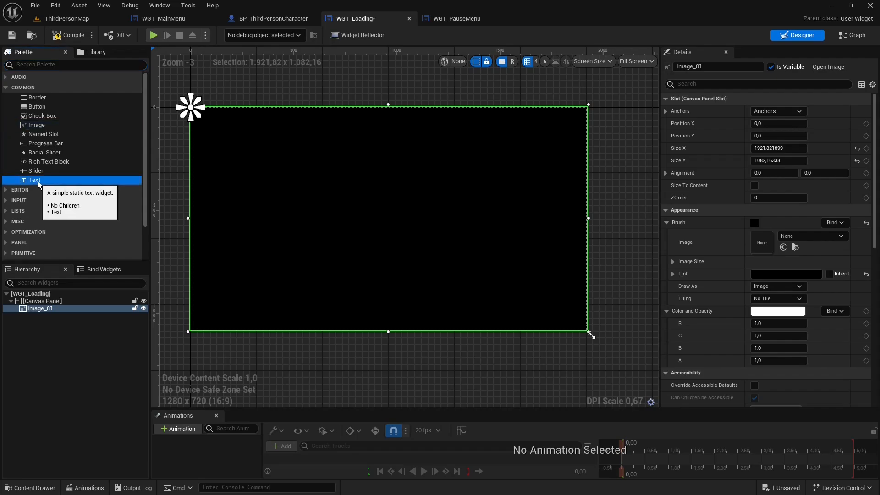
drag(38, 181, 52, 301)
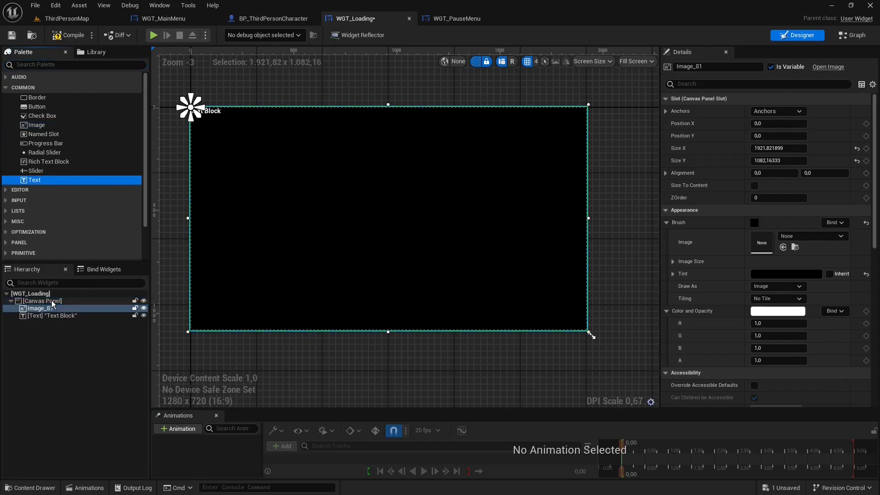
click(56, 317)
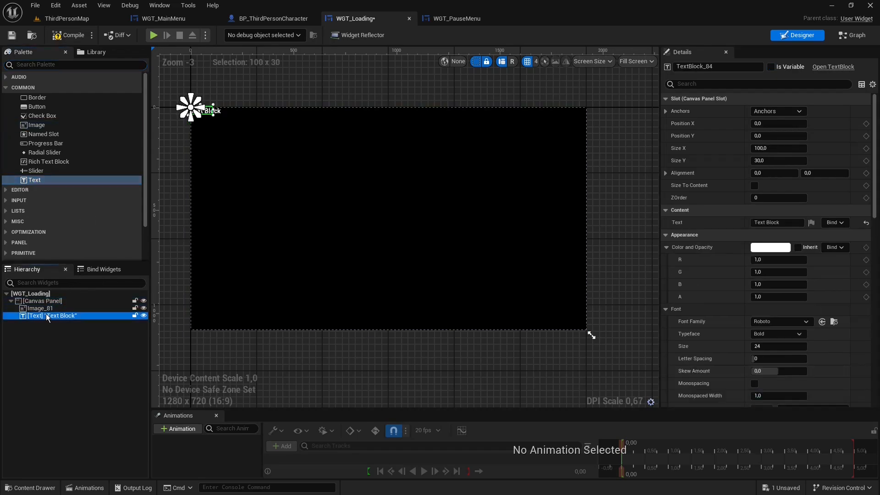
Set the text block's ZOrder to 1 and move it onto the black image at about X 256, Y 504.
click(759, 198)
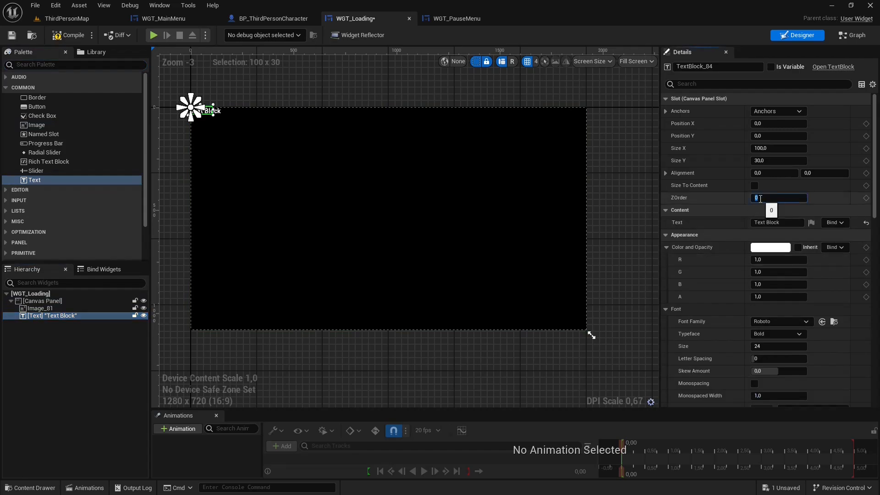
text(1)
key(Return)
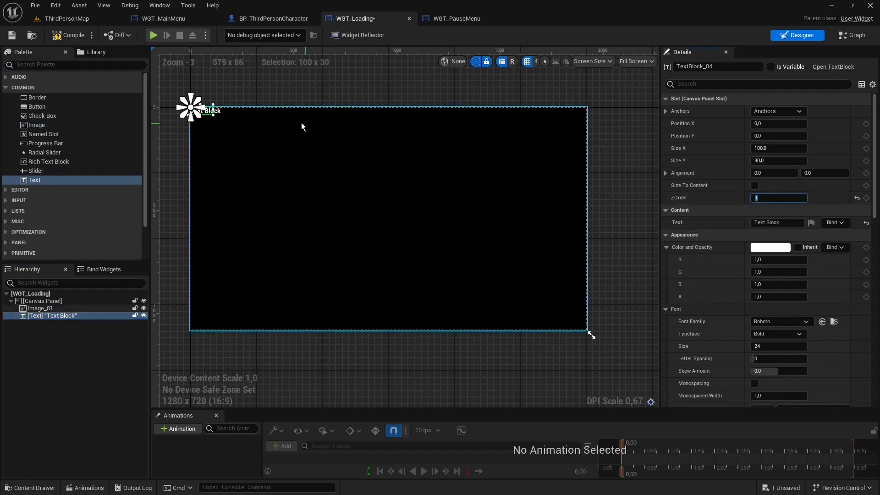
drag(211, 112, 259, 219)
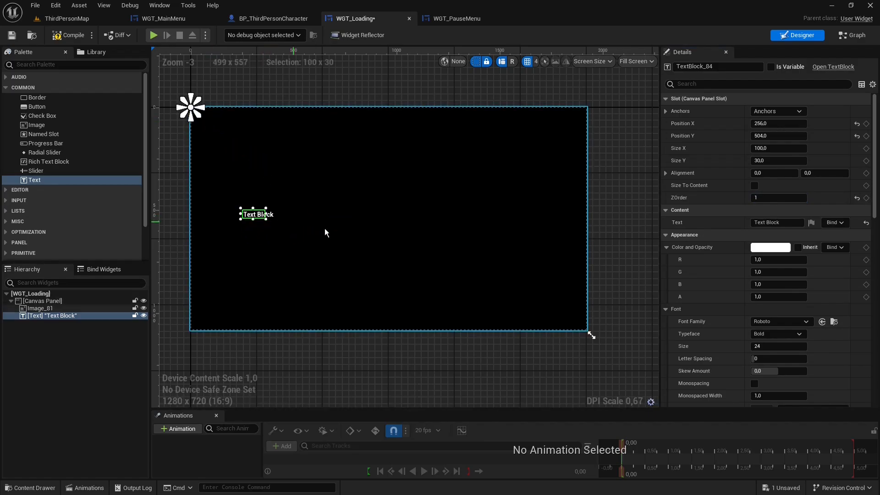
Set the text block's font size to 45 and its text to "Loading...".
scroll(742, 304, down, 1)
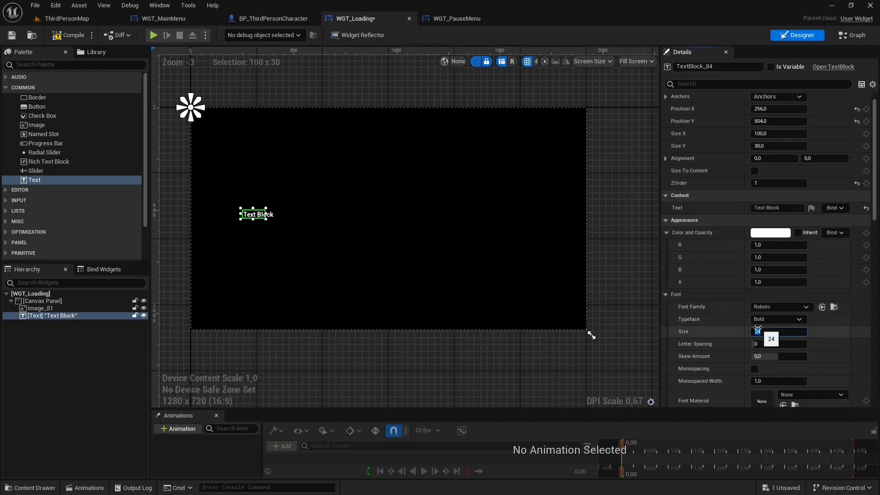
click(761, 207)
text(Load)
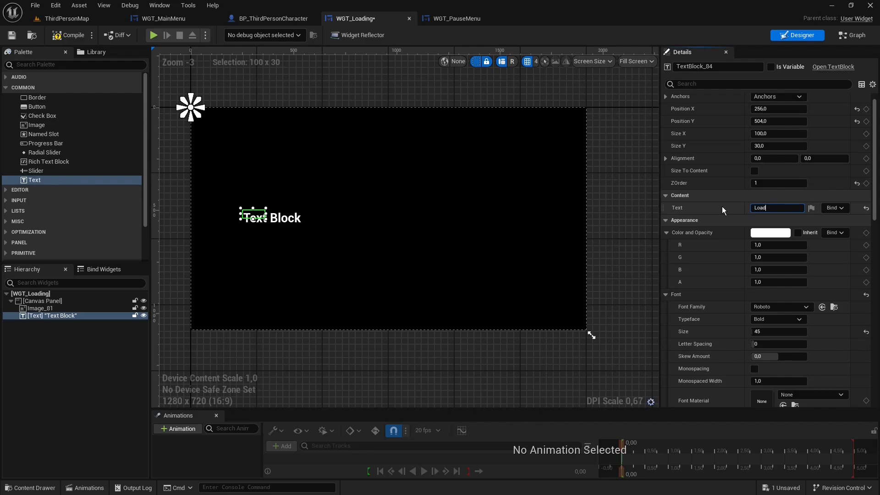
text(ing)
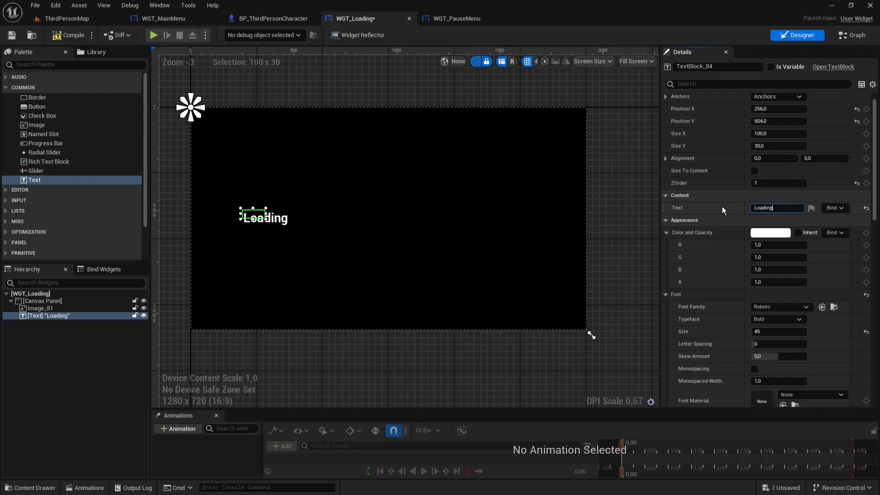
text(...)
Enable Size To Content for the Loading... text and move the text and its anchor to the upper centre of the canvas.
click(754, 171)
drag(275, 216, 387, 179)
drag(189, 109, 392, 183)
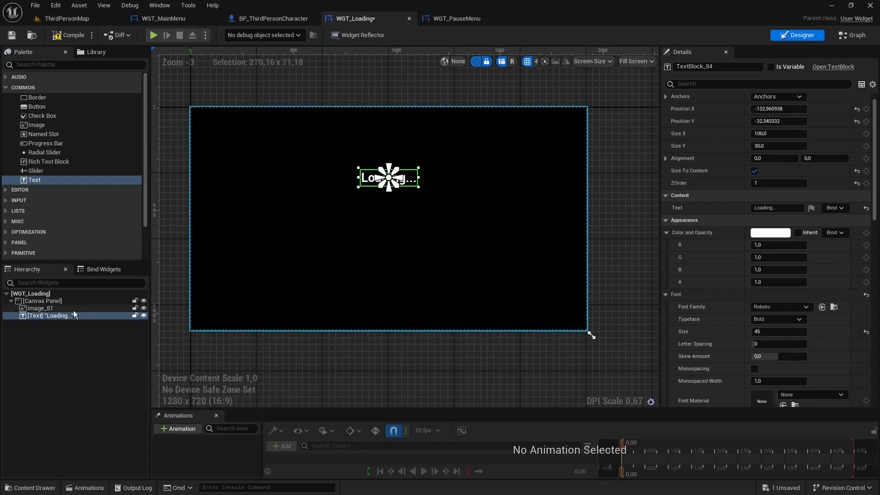
Add a Circular Throbber under the Canvas Panel and place it at about X 1220, Y 648.
click(40, 308)
click(42, 315)
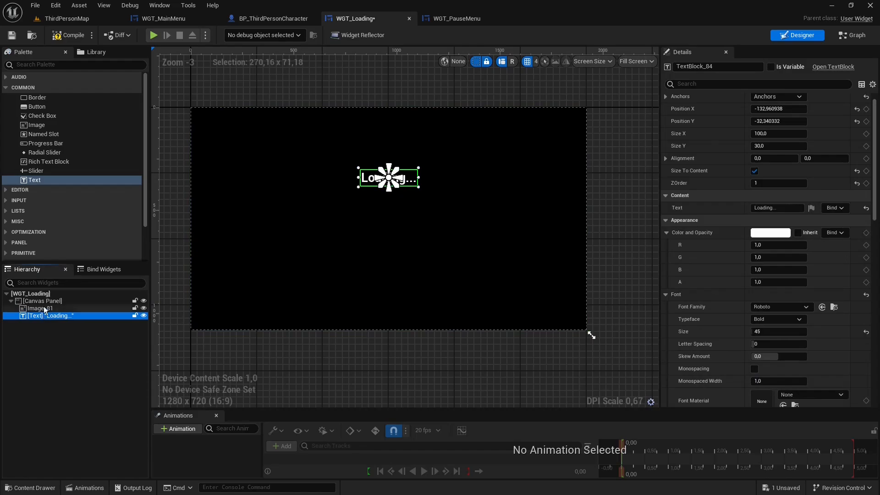
drag(51, 86, 50, 298)
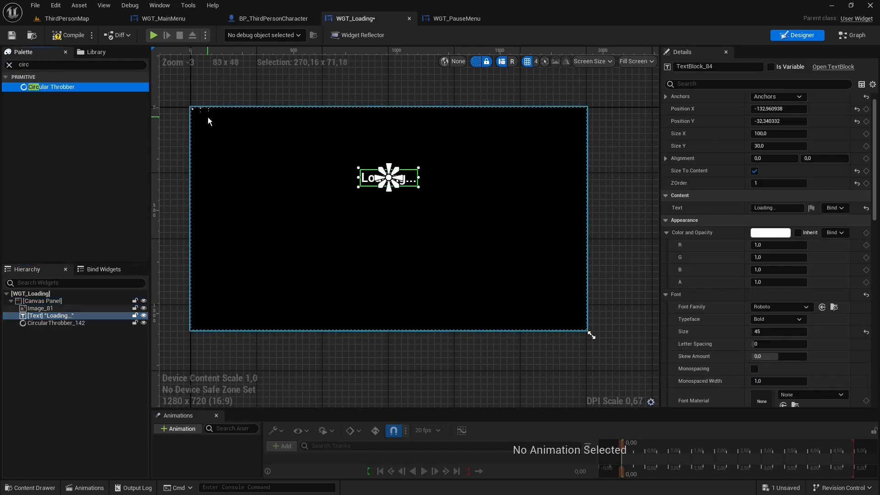
drag(205, 113, 452, 244)
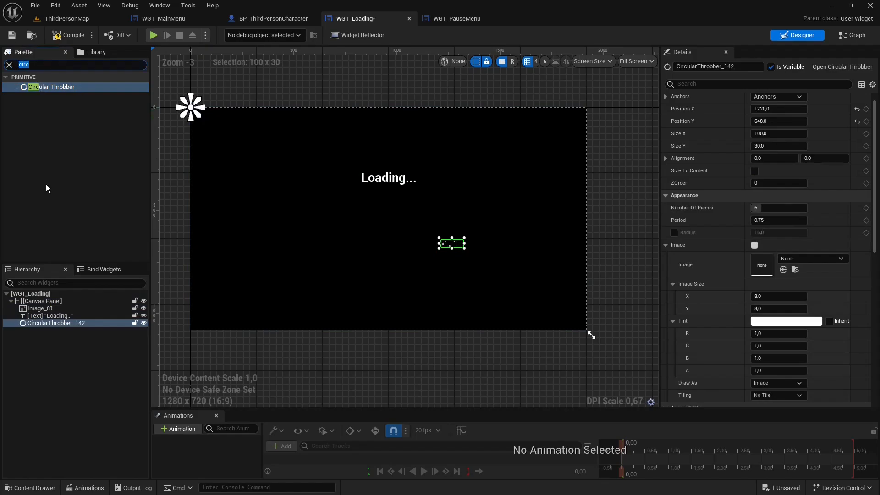
Add a Throbber under the Canvas Panel, place it in the lower canvas area and enlarge it to about 563 x 101.
text(th)
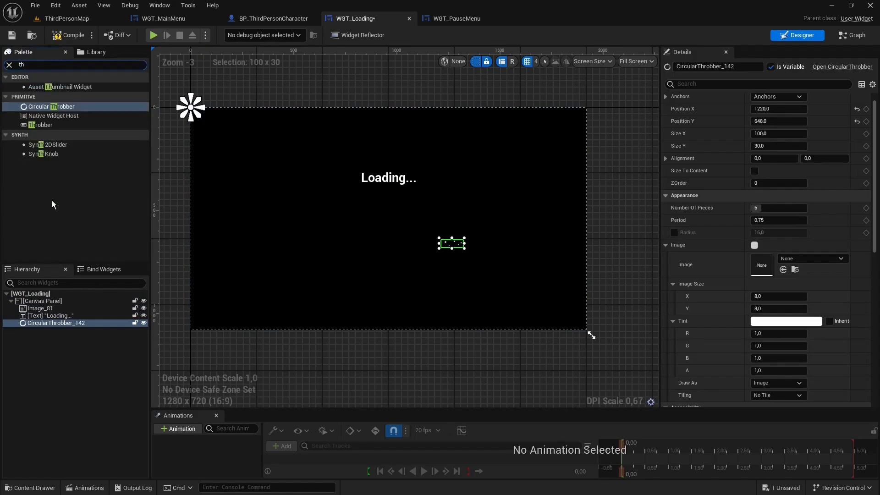
text(robber)
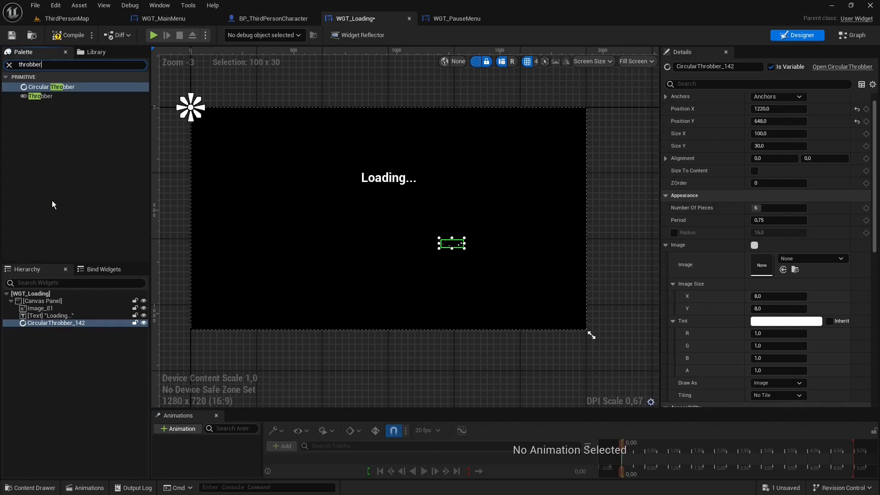
drag(37, 98, 40, 331)
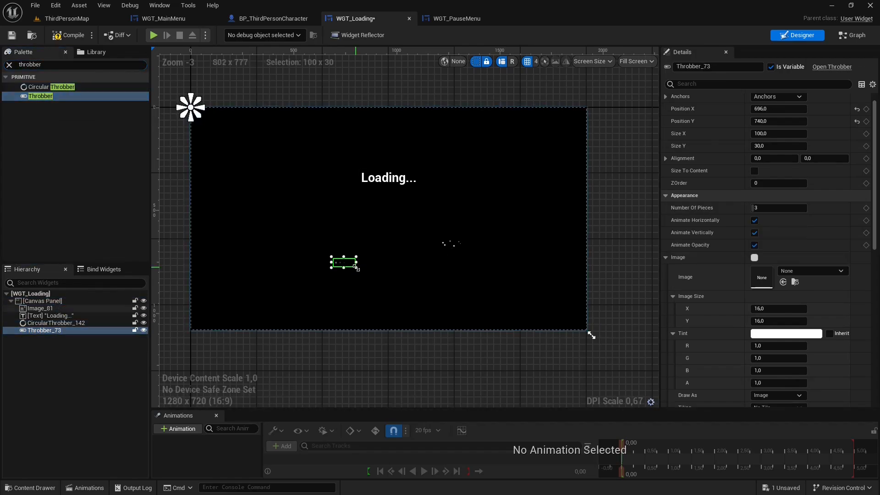
drag(357, 268, 453, 283)
Enlarge the circular throbber to about 347 x 177 just below the Loading... text and set its Number Of Pieces to 10.
click(451, 243)
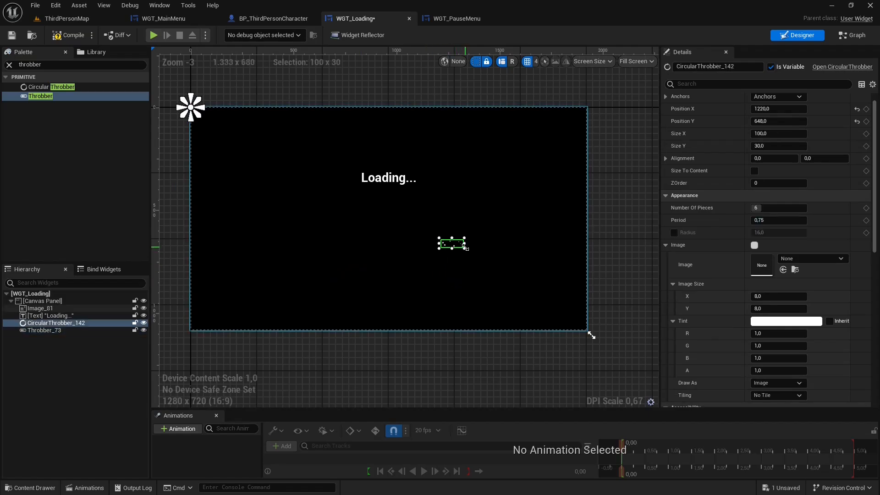
drag(446, 241, 412, 236)
drag(373, 216, 392, 216)
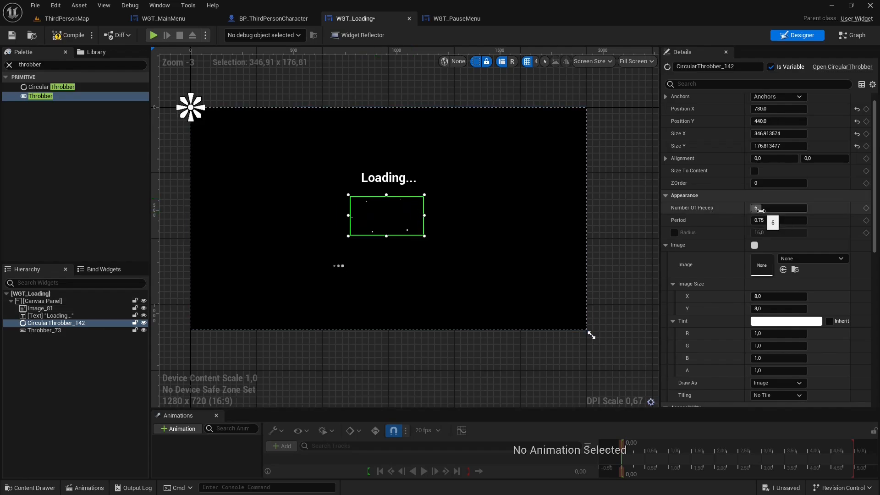
drag(762, 208, 773, 209)
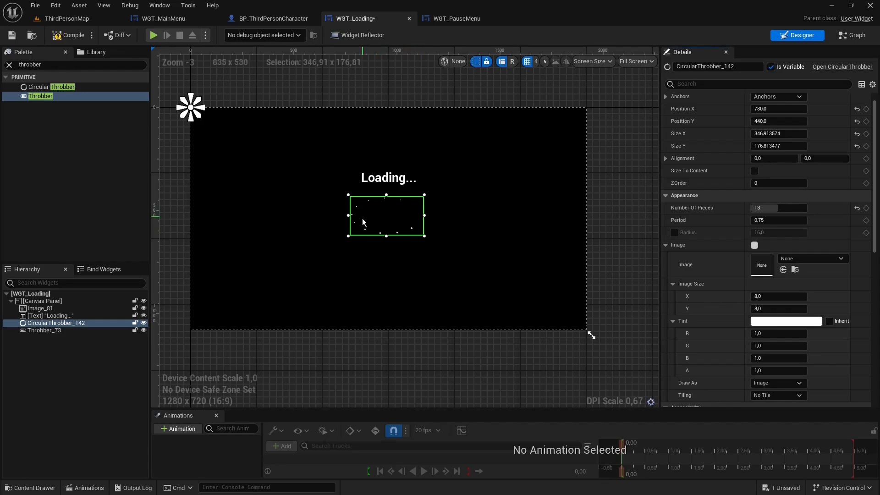
drag(779, 207, 770, 208)
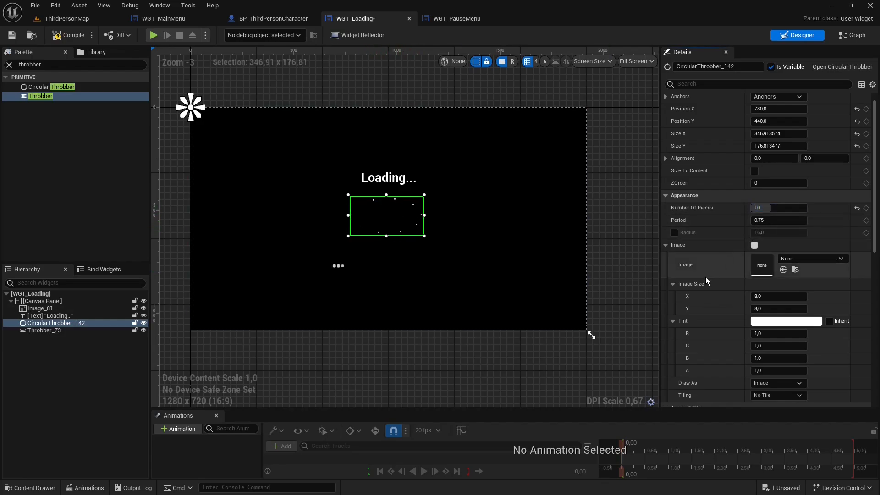
Set the circular throbber's image size to about 34.5 x 12.7 and its period to about 1.97.
scroll(705, 276, down, 3)
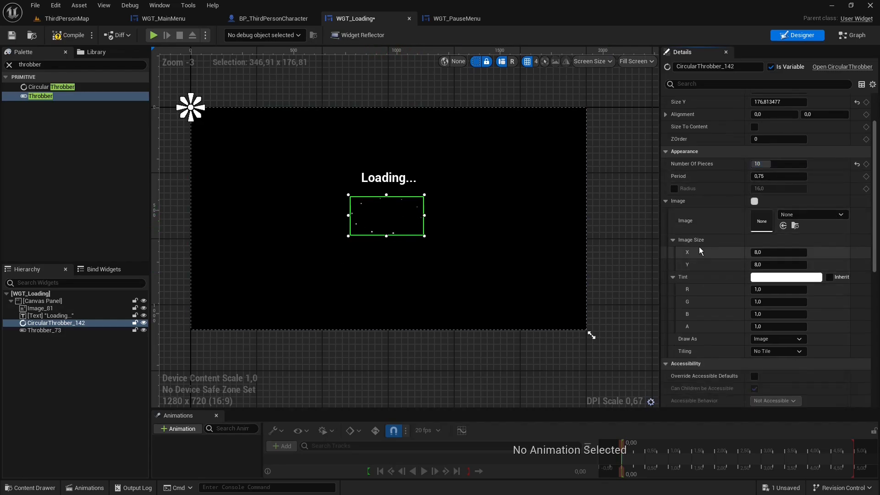
scroll(398, 322, up, 3)
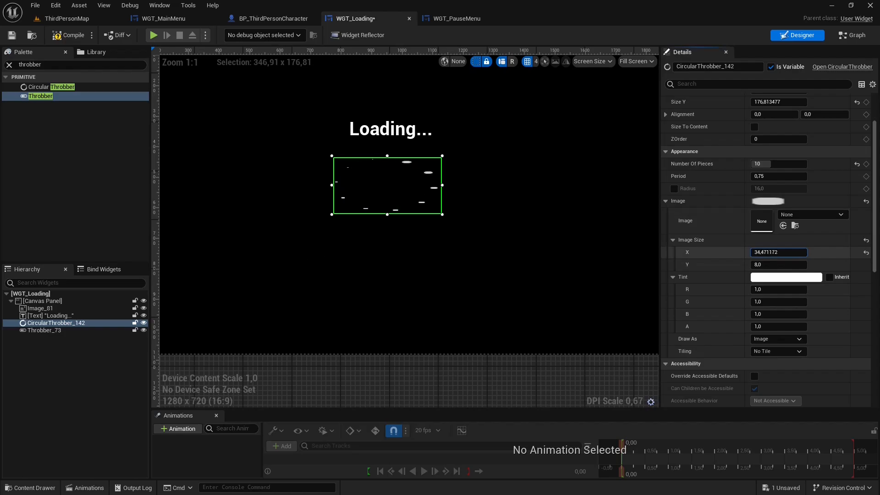
drag(779, 252, 750, 266)
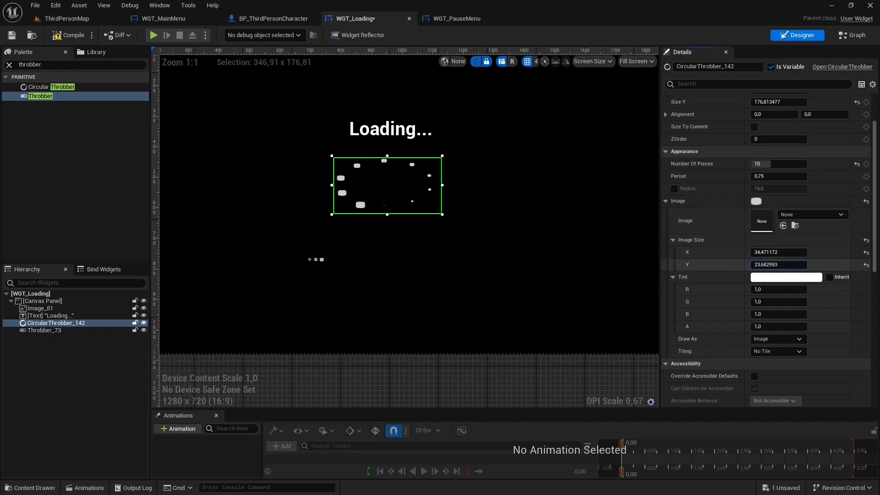
drag(779, 264, 770, 264)
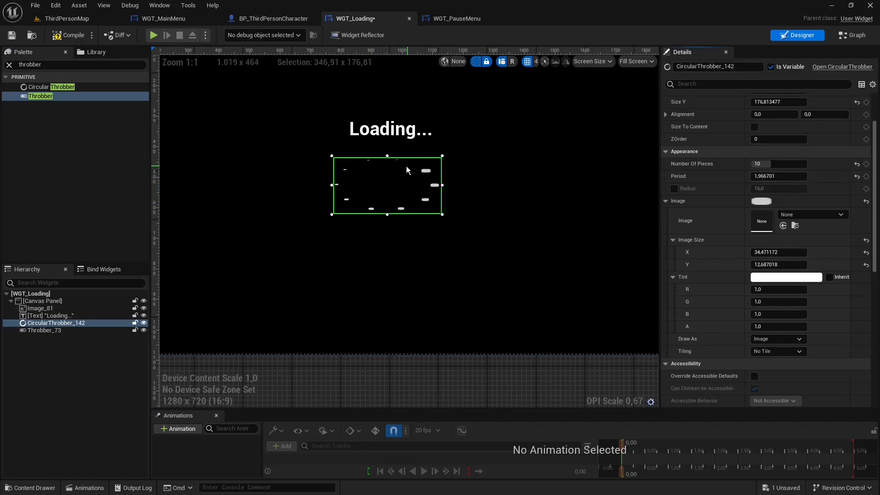
Tint the circular throbber's image pure green and set it to draw as Rounded Box.
click(760, 277)
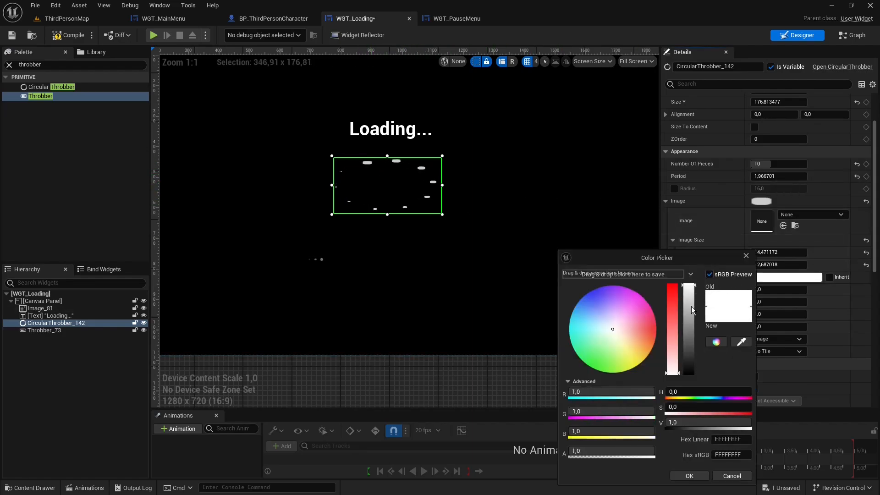
drag(610, 335, 586, 376)
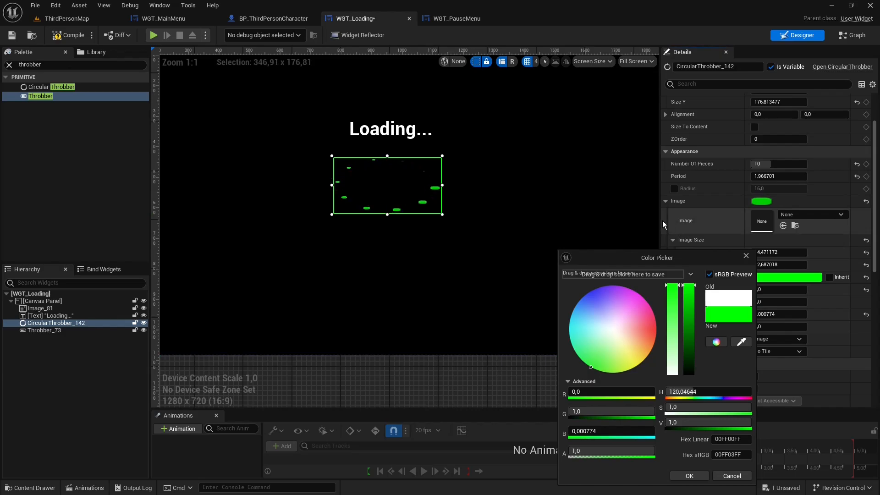
click(746, 256)
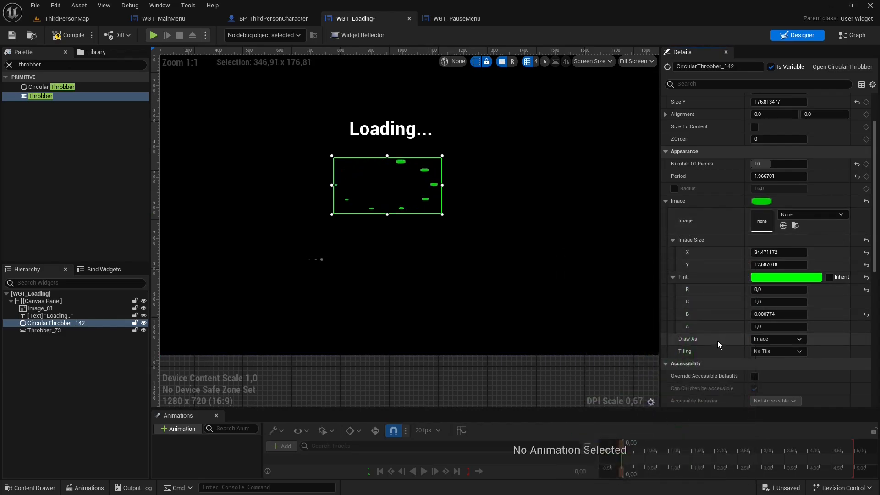
click(763, 339)
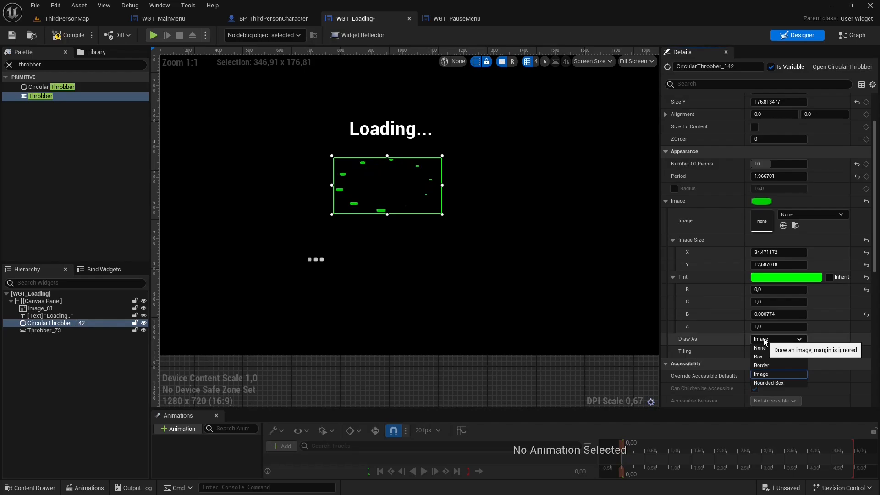
click(769, 382)
Assign AICON-Green as the circular throbber's image, then shrink the widget and centre it below the Loading... text.
scroll(769, 382, up, 2)
click(814, 243)
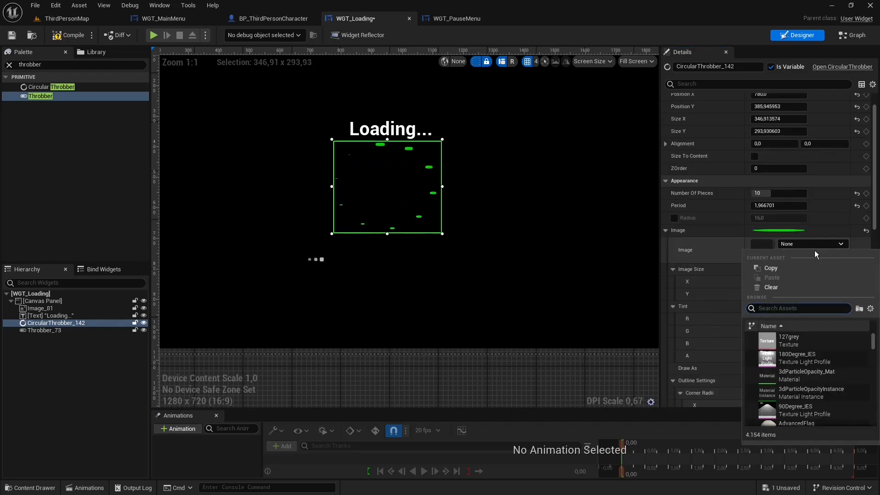
scroll(777, 369, down, 2)
click(774, 370)
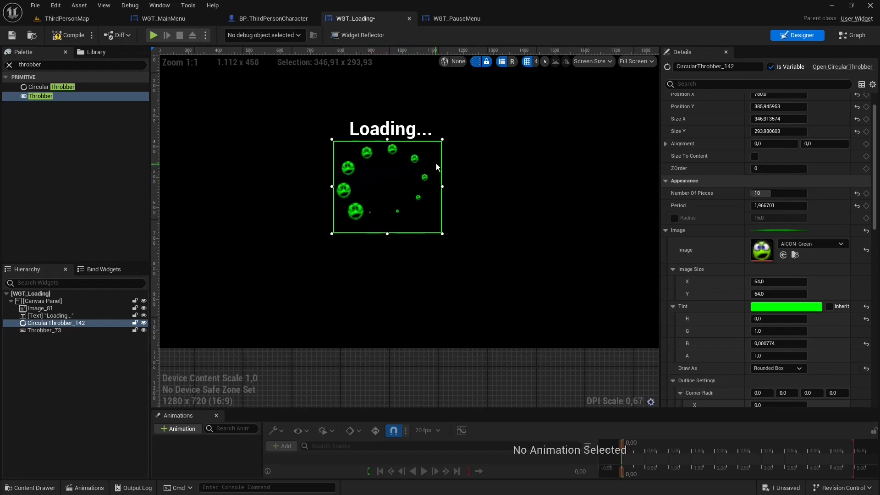
drag(442, 234, 417, 206)
drag(375, 174, 392, 180)
Set the lower throbber's Number Of Pieces to 8 and its image size to about 68 x 48.
click(328, 260)
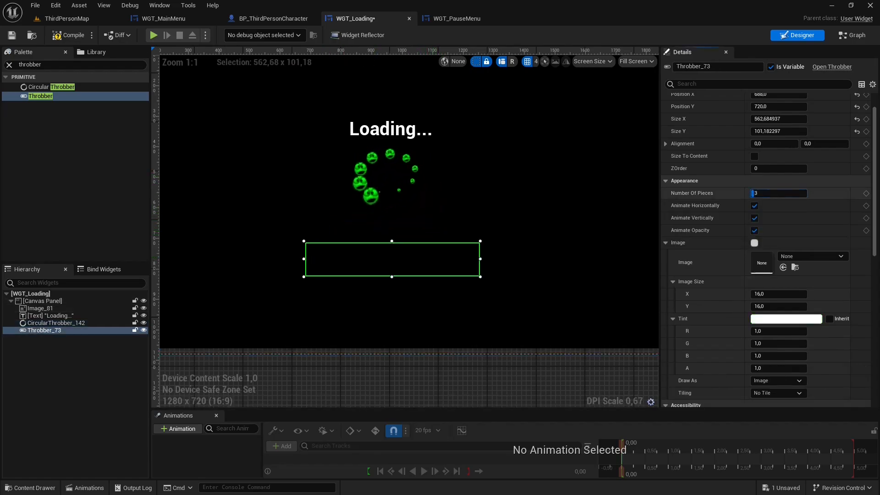
drag(756, 193, 763, 193)
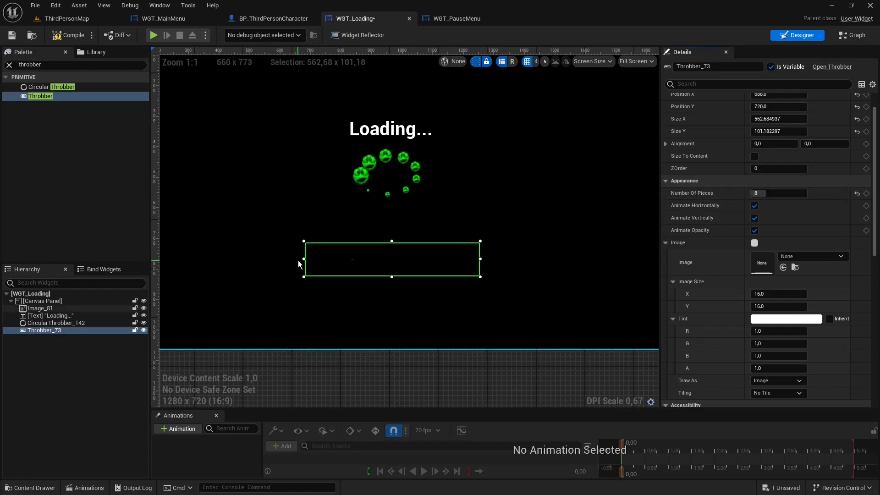
scroll(761, 268, down, 1)
drag(766, 279, 827, 279)
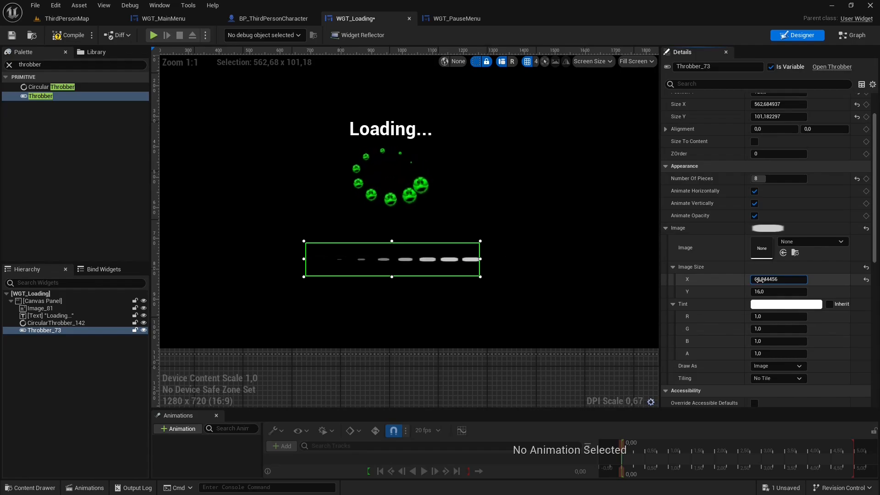
drag(761, 292, 794, 291)
Tint the lower throbber's image bright green, with R 0, G 1 and B about 0.05.
click(779, 304)
click(595, 357)
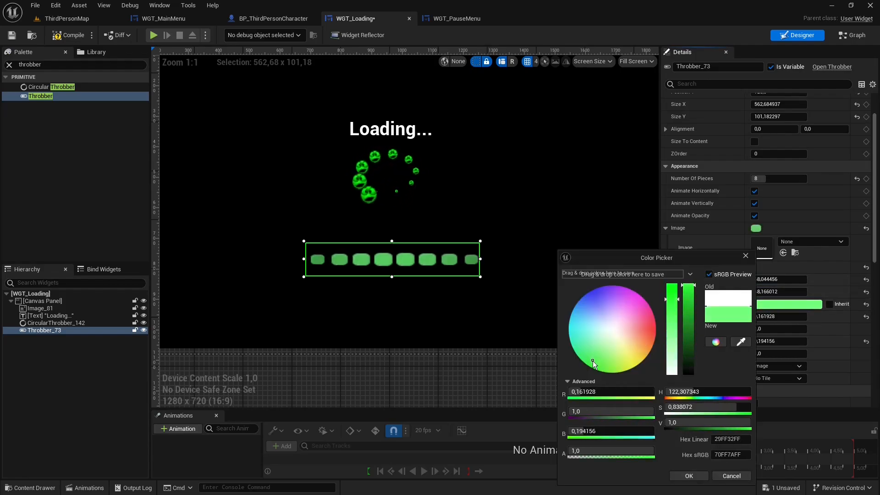
click(589, 367)
click(692, 223)
Try the lower throbber with Animate Horizontally and Animate Vertically each switched off and back on, and disable Animate Opacity.
scroll(692, 223, up, 1)
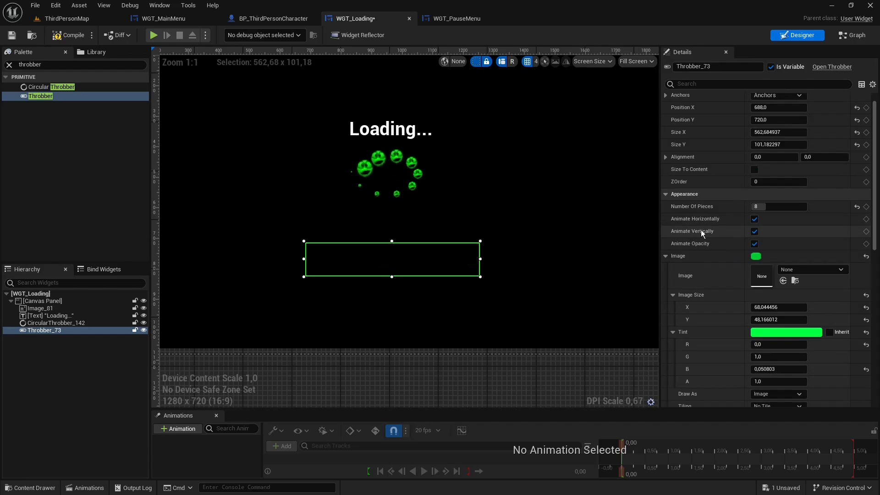
click(755, 221)
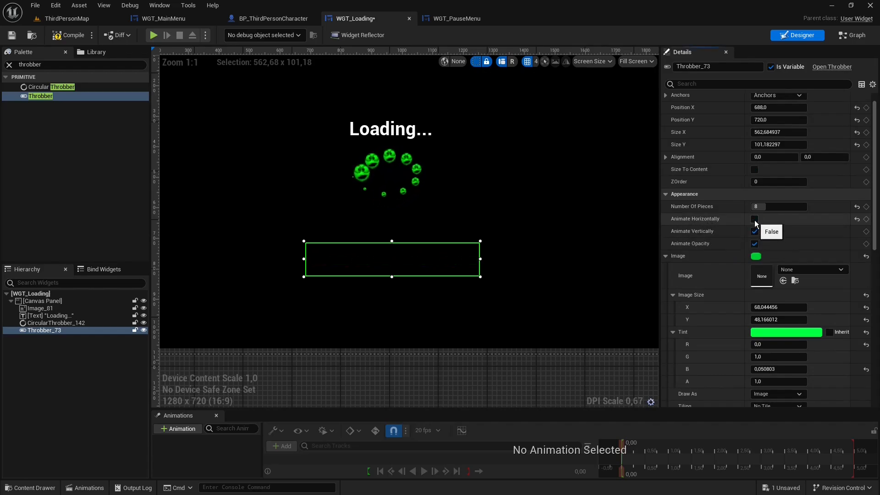
click(755, 220)
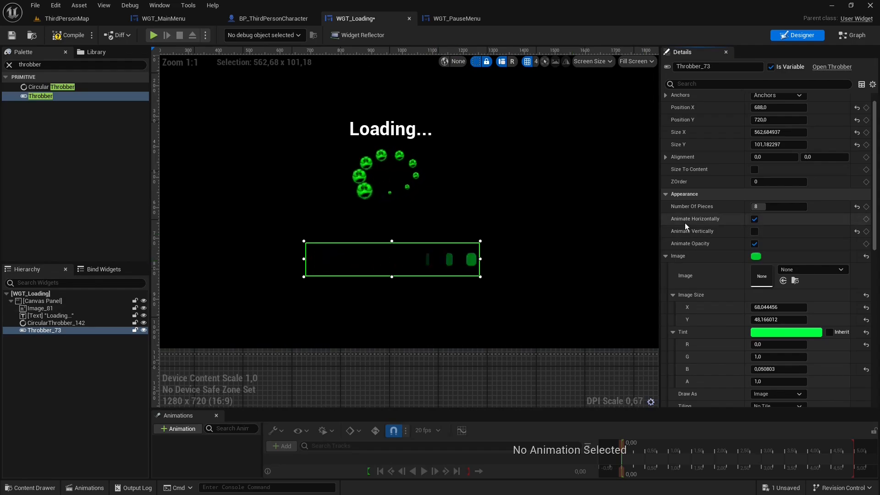
click(755, 243)
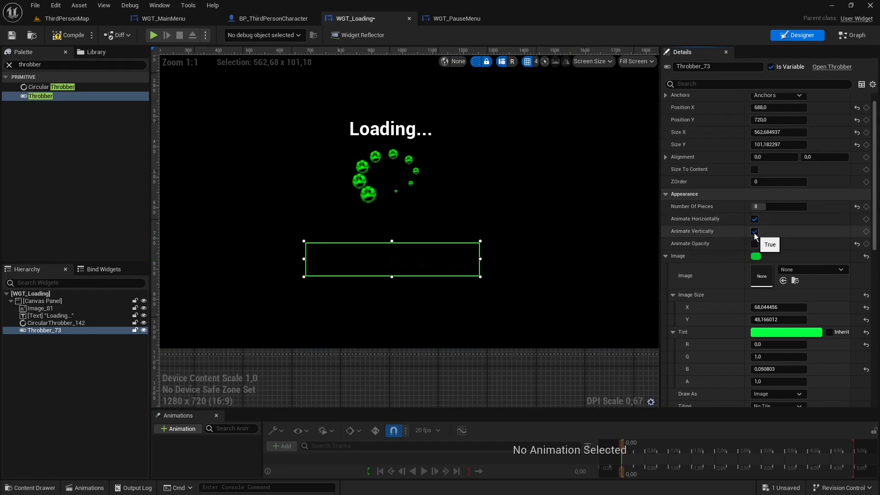
Turn on Animate Vertically and Animate Opacity for the lower throbber and assign AICON-Red as its image.
click(755, 232)
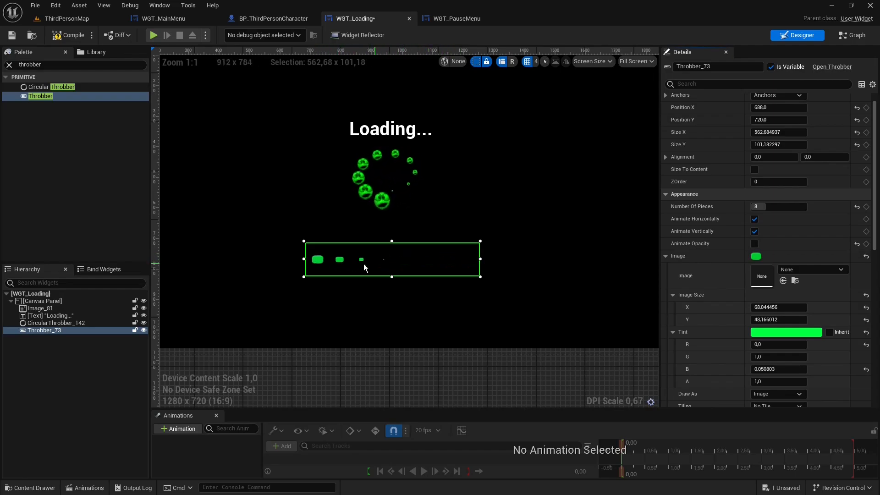
click(754, 244)
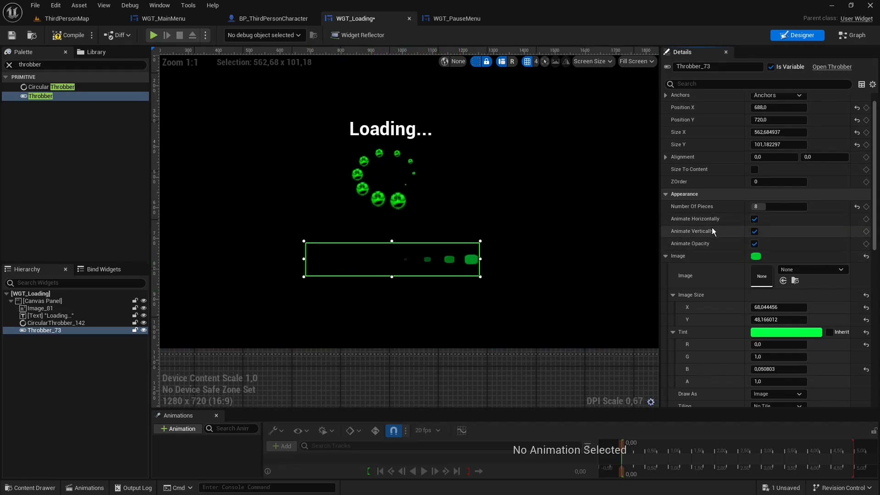
click(829, 269)
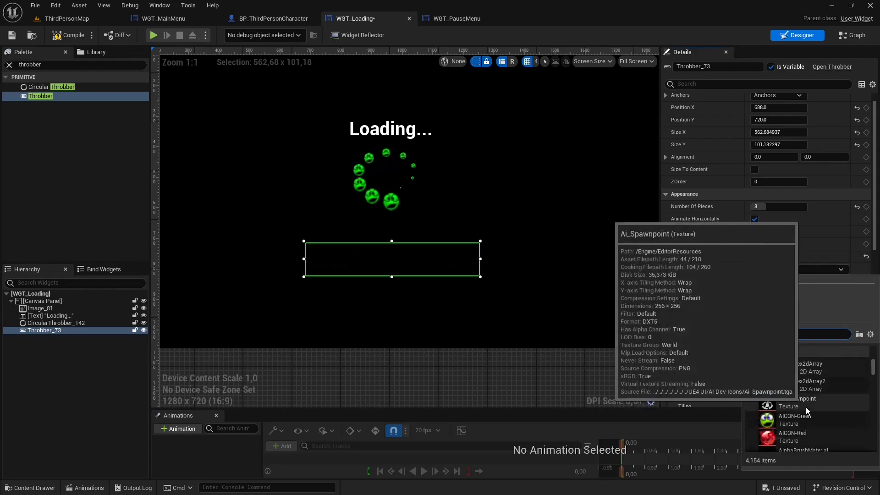
click(774, 437)
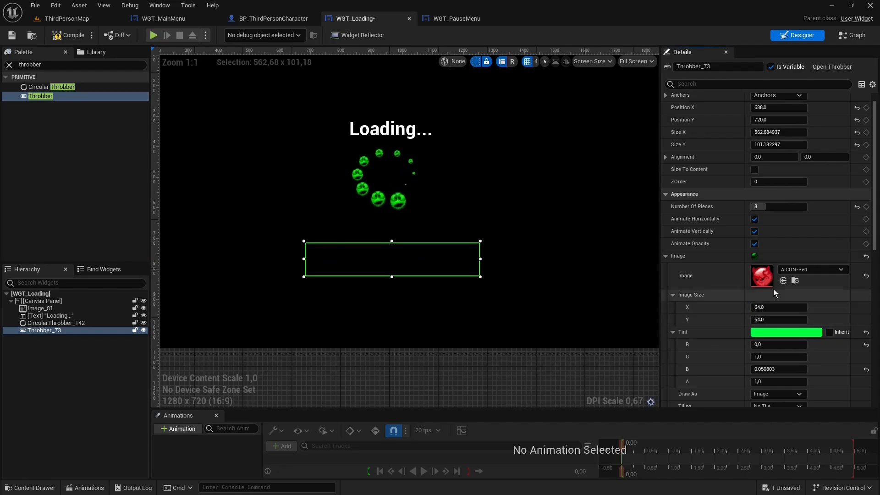
scroll(765, 276, down, 2)
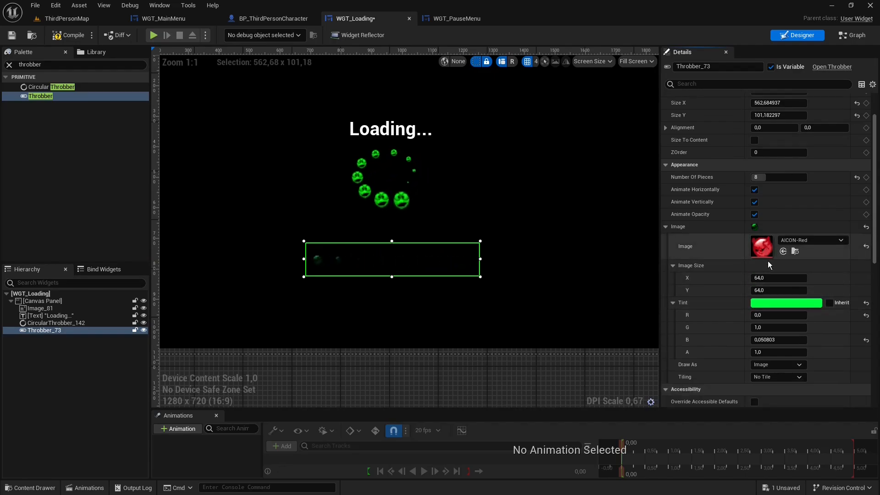
Delete the lower throbber from WGT_Loading and set the remaining circular throbber's ZOrder to 1.
right_click(51, 330)
click(78, 399)
click(60, 323)
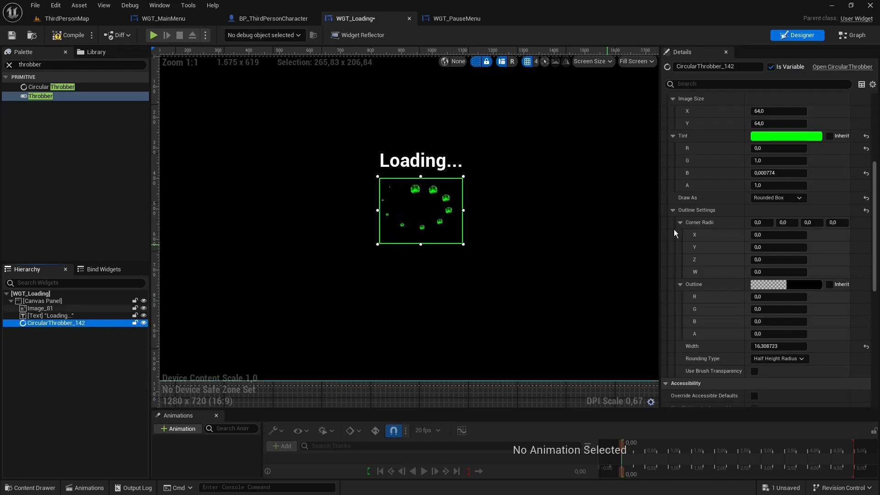
scroll(763, 215, up, 9)
scroll(764, 214, up, 5)
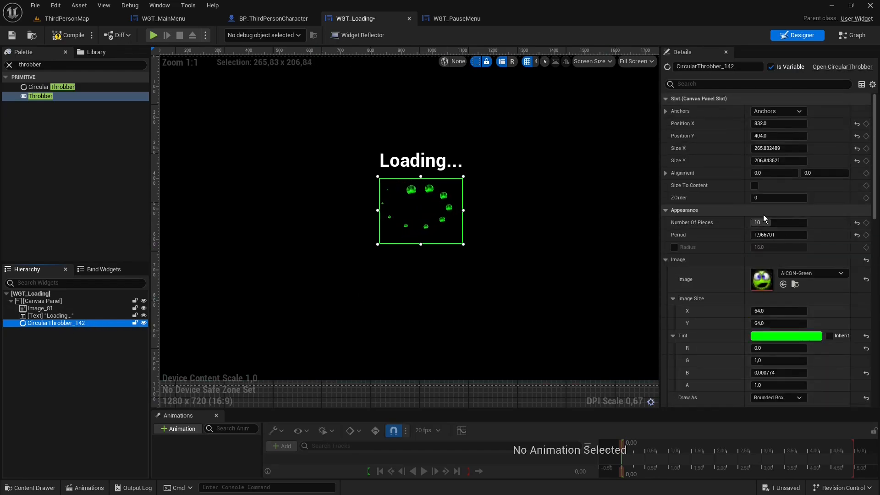
click(759, 198)
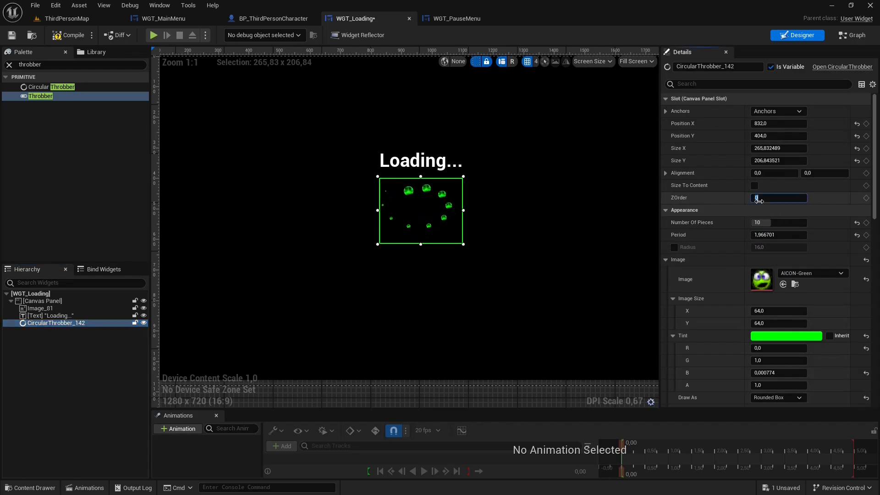
text(1)
key(Return)
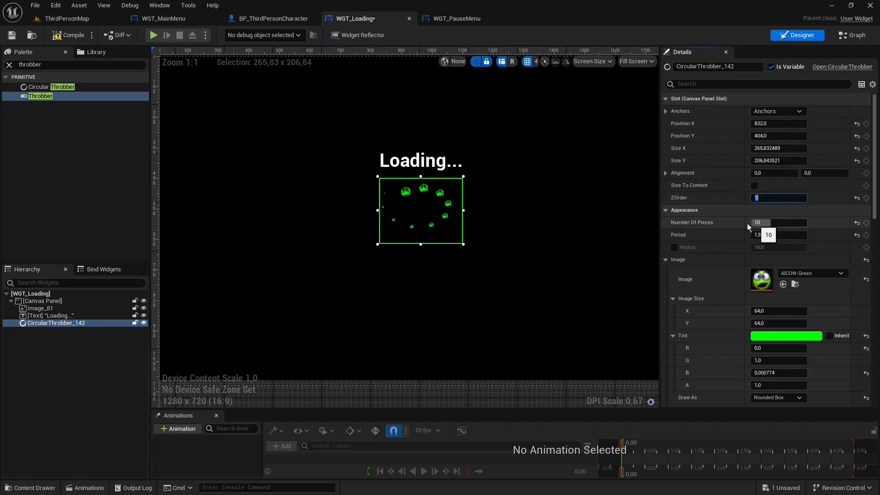
click(414, 165)
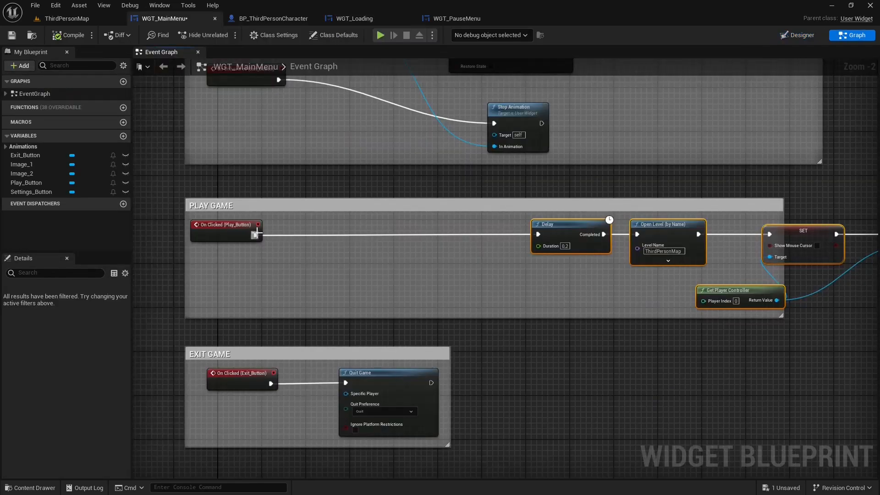
In WGT_MainMenu's PLAY GAME section, add a Create Widget node with class WGT_Loading after On Clicked (Play_Button), aligned with the row.
ctrl+drag(255, 236, 297, 226)
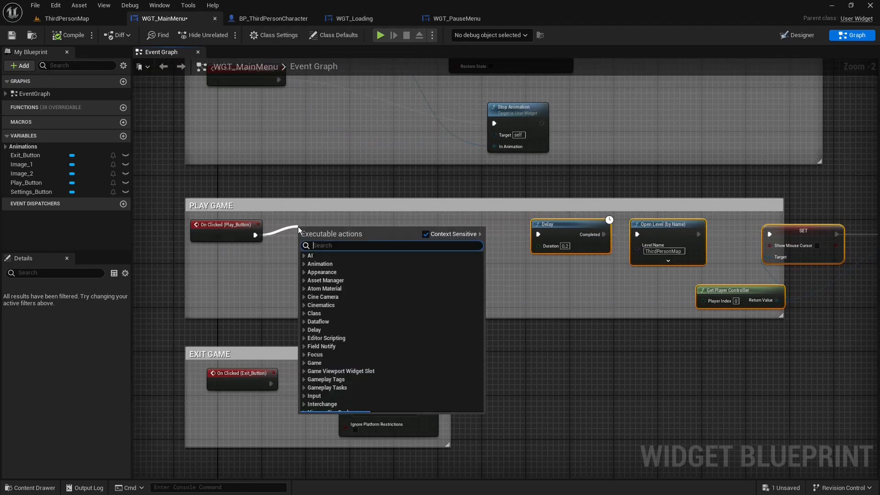
text(creat)
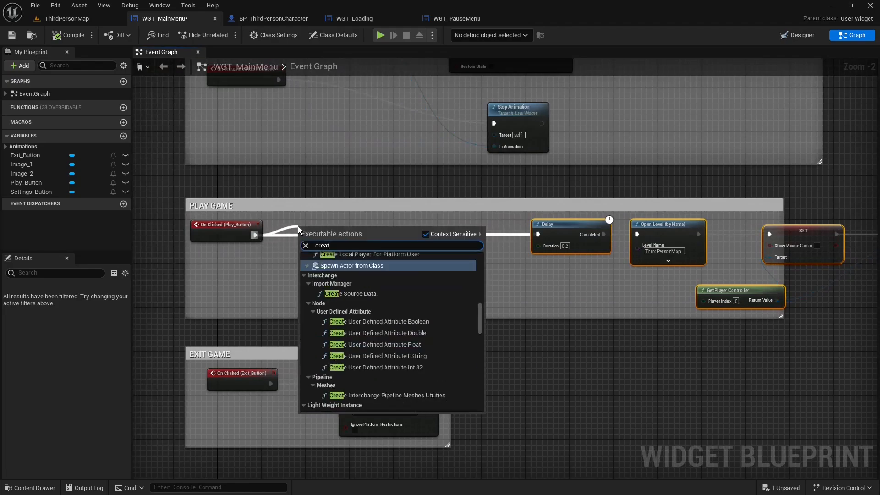
text(e widget)
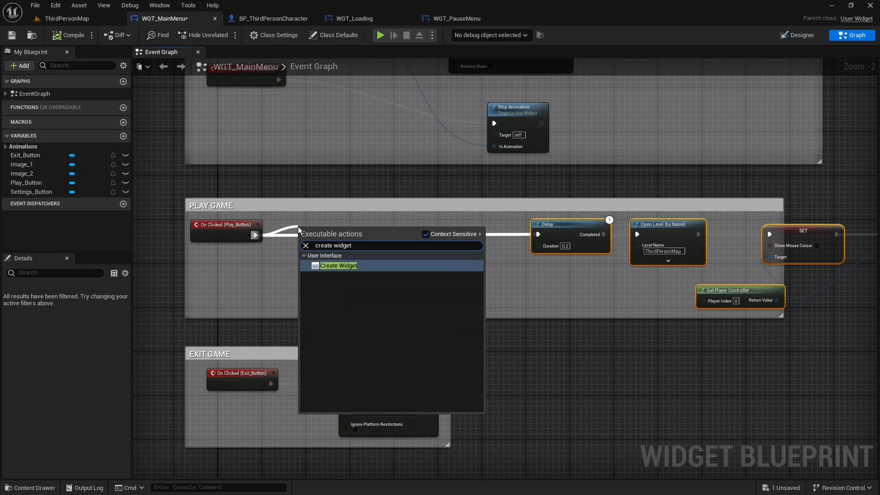
click(331, 266)
click(328, 258)
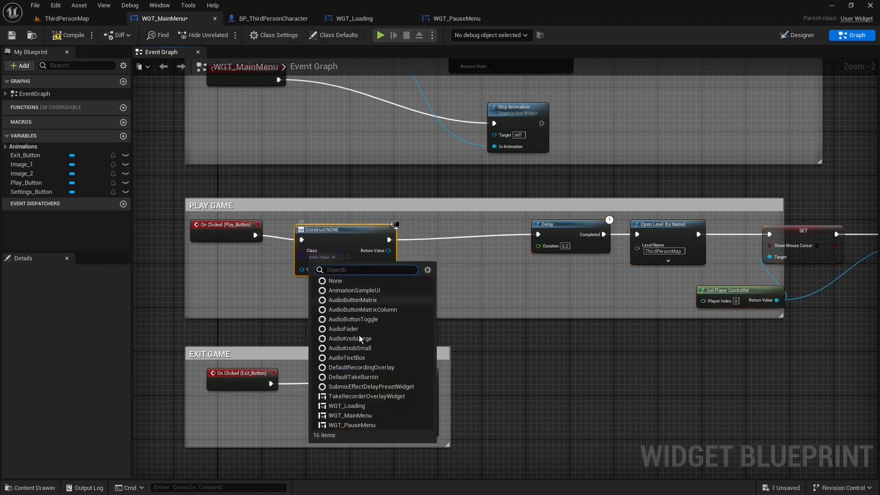
click(359, 414)
drag(339, 233, 338, 228)
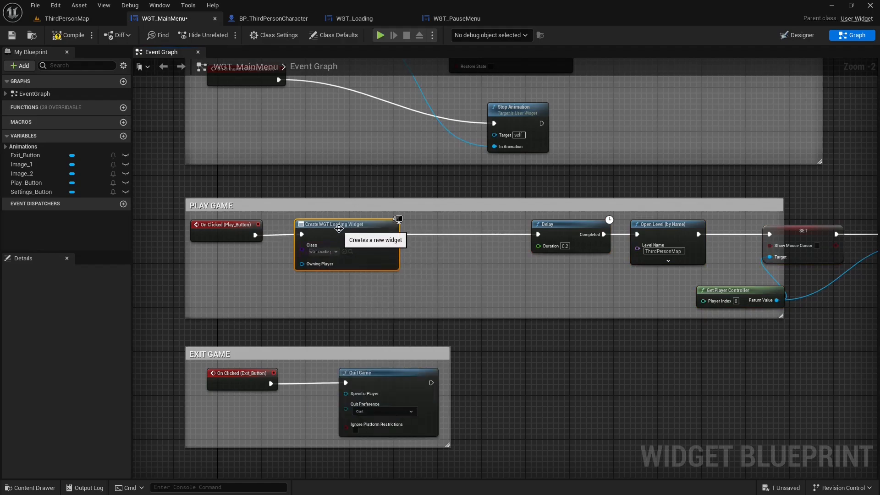
Insert an Add to Viewport node between Create WGT Loading Widget and Delay, wiring the created widget's Return Value to its Target.
right_drag(438, 176, 375, 179)
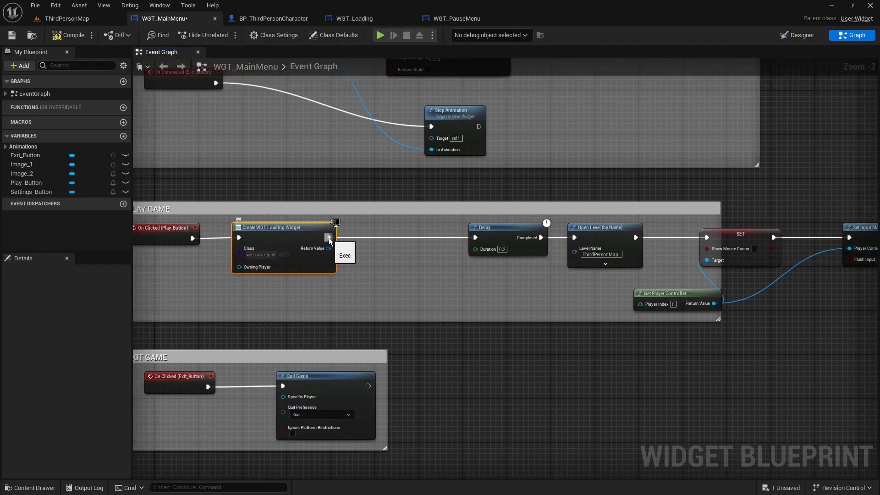
drag(328, 238, 375, 233)
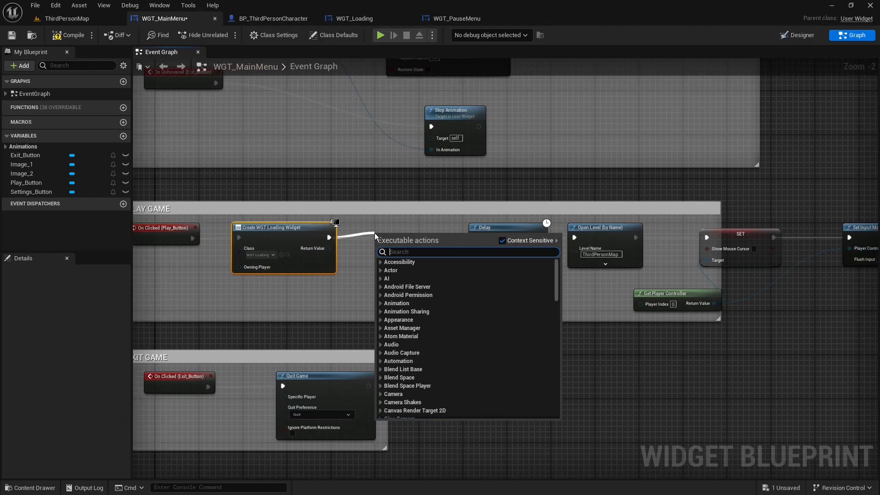
text(add to view)
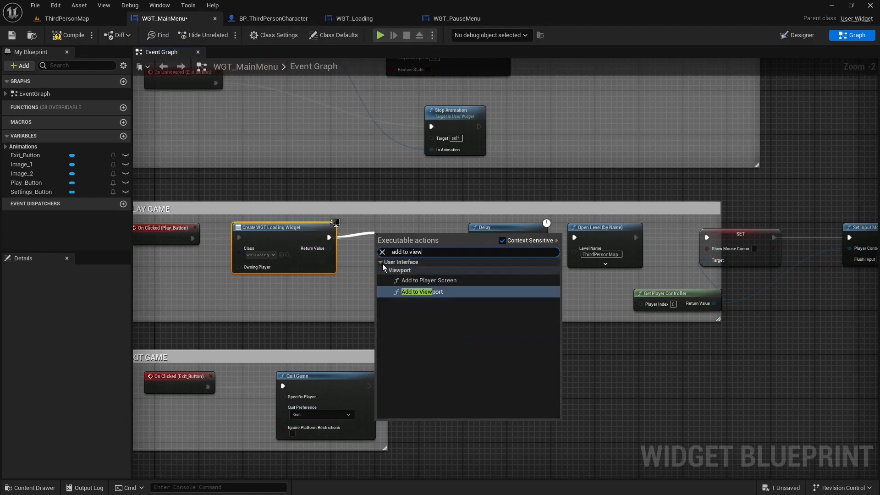
click(415, 290)
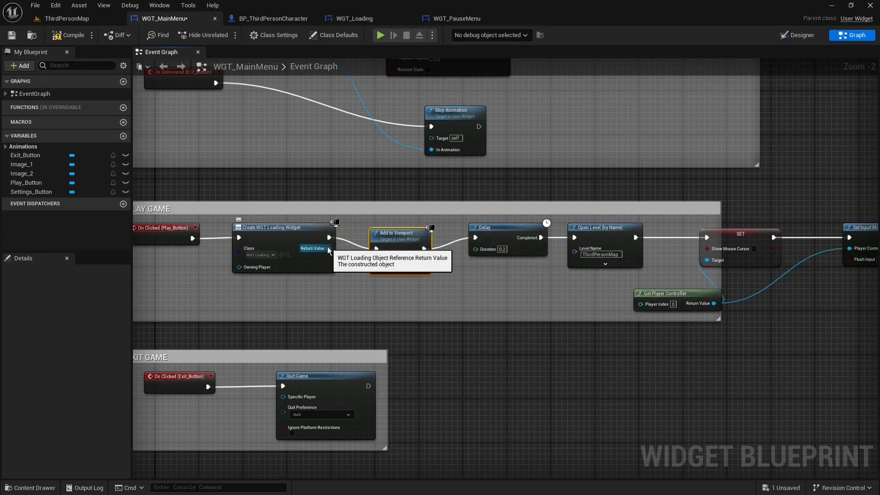
drag(333, 247, 393, 227)
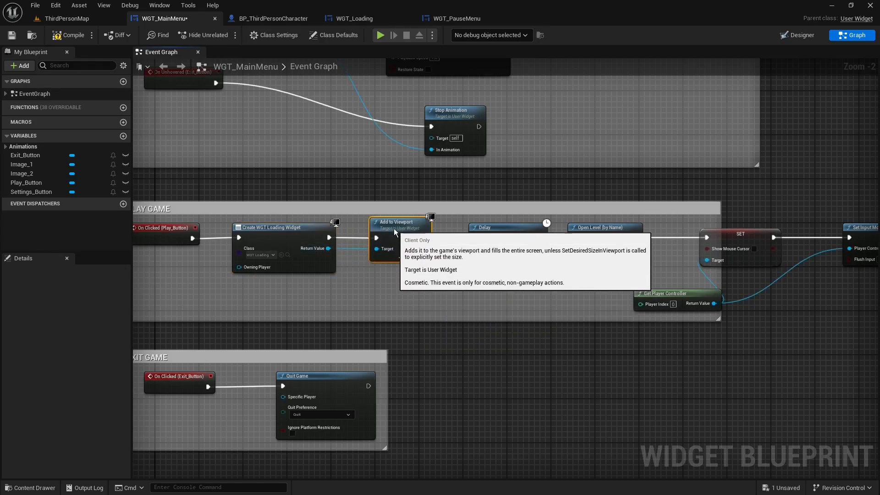
Set the Delay node's Duration to 5 in the PLAY GAME section and save the WGT_MainMenu blueprint.
scroll(419, 287, up, 1)
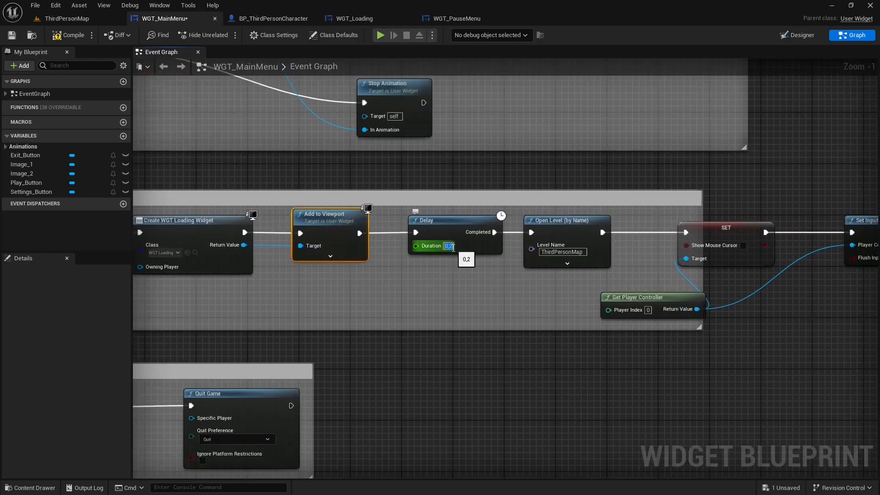
text(5)
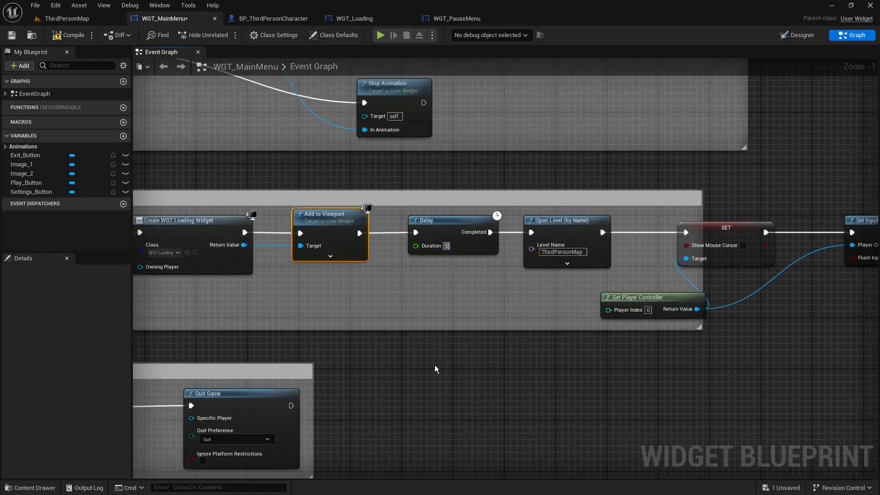
click(435, 364)
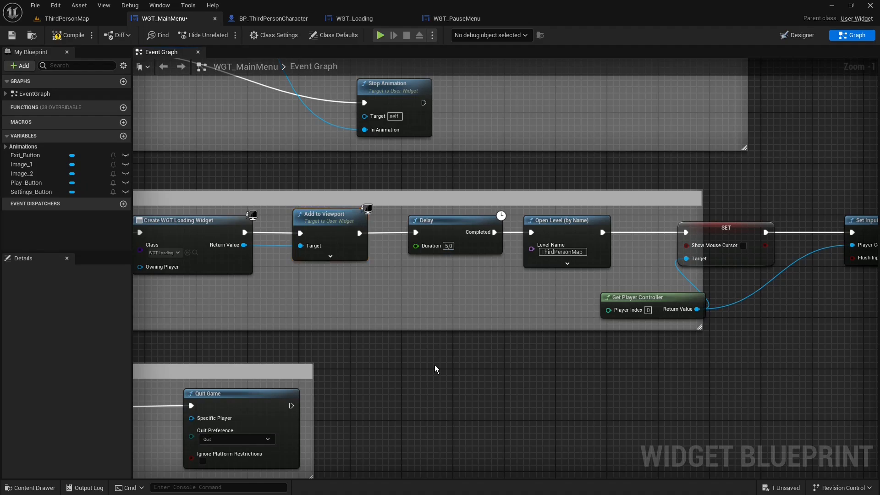
scroll(574, 309, down, 3)
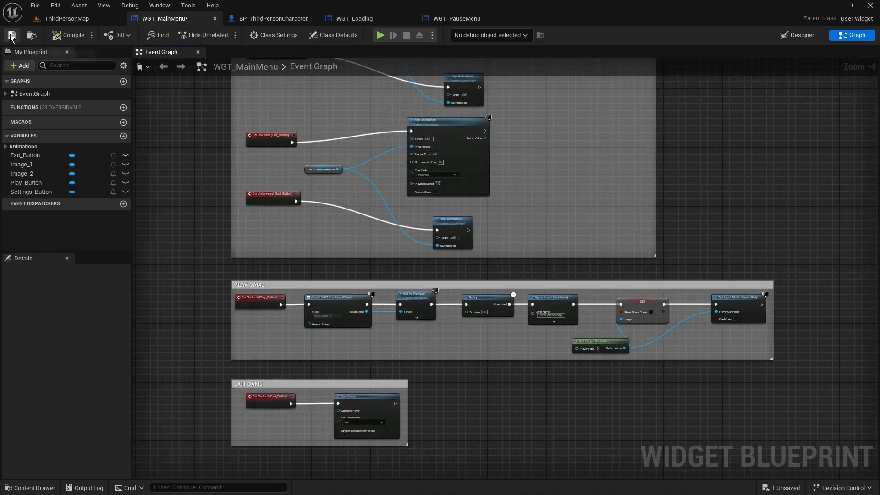
click(11, 35)
Open the MainMenu level, play it in the editor and choose PLAY to test the loading screen.
click(50, 20)
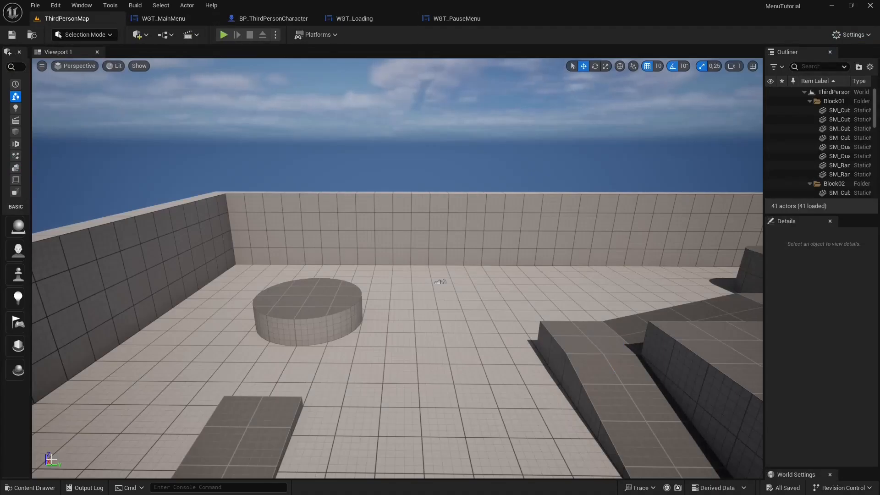
click(30, 488)
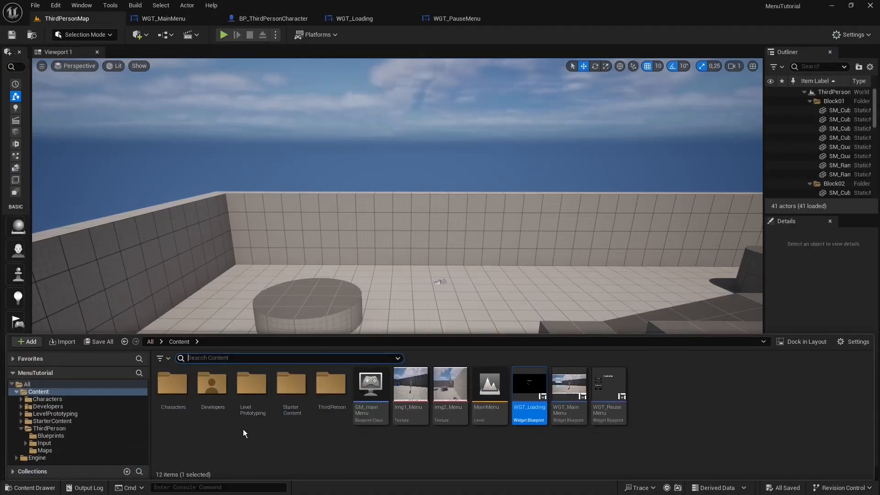
double_click(484, 403)
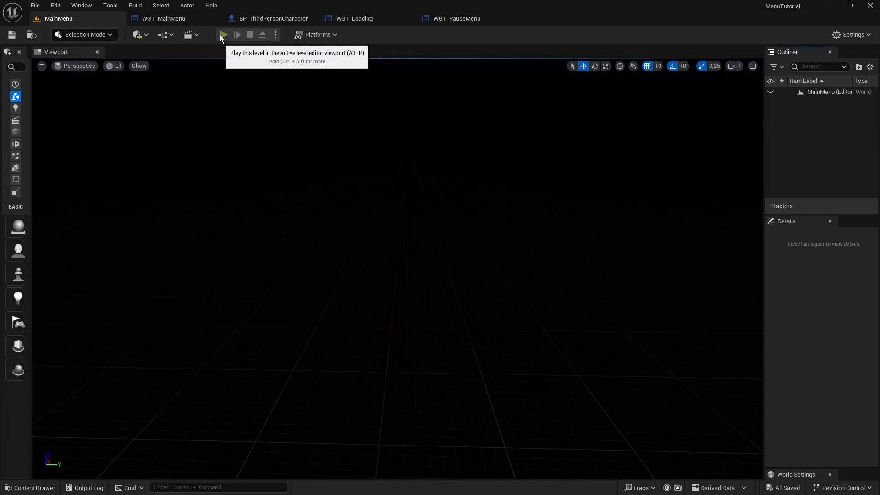
click(223, 35)
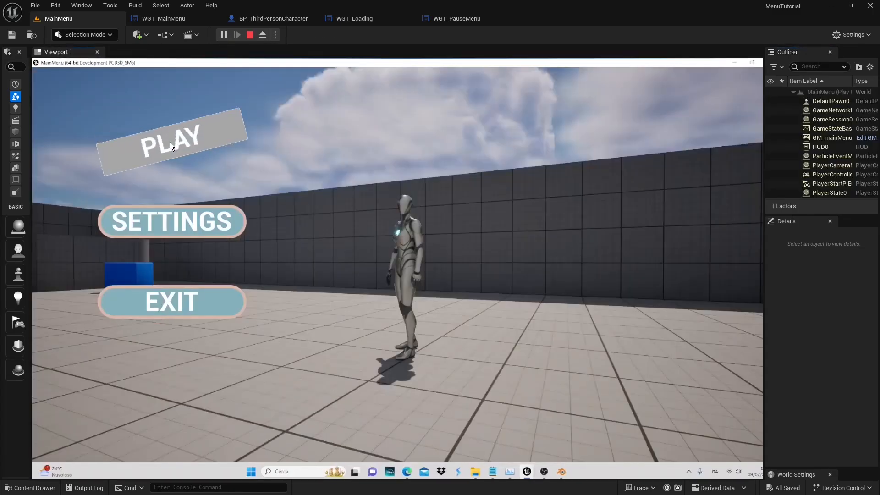
click(169, 142)
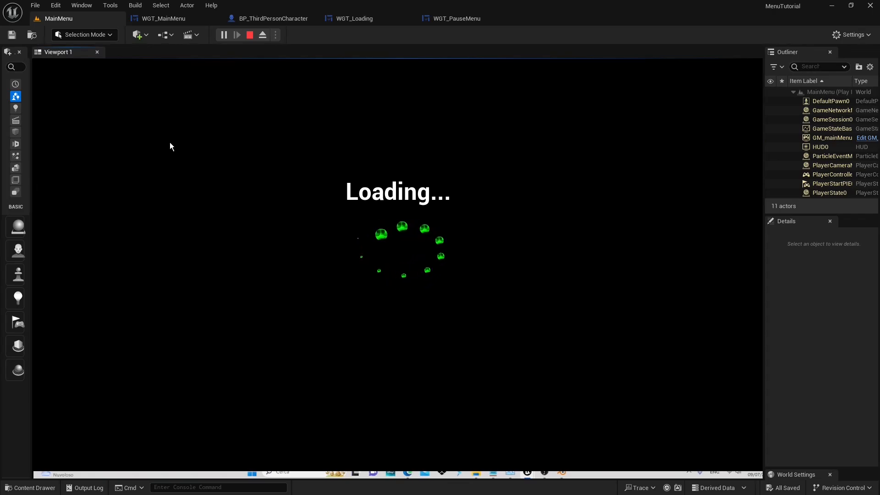
Run and jump the character around the third-person level to check that the controls work after loading.
key(space)
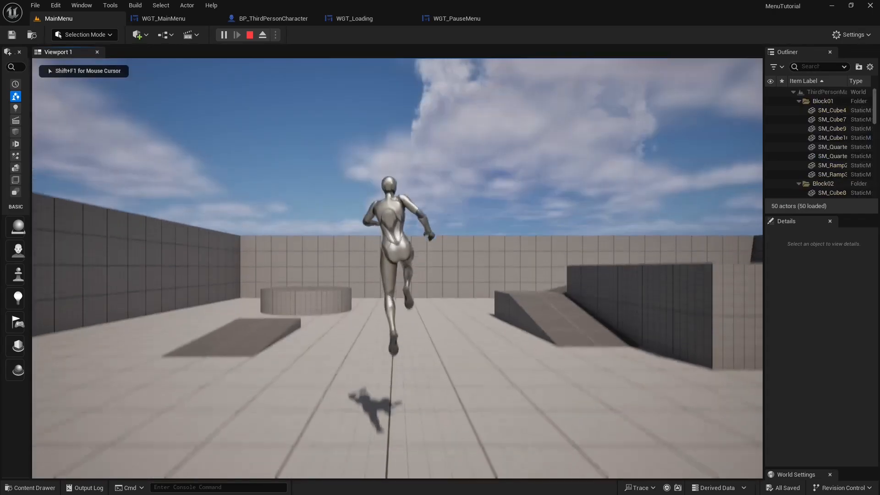
key(w)
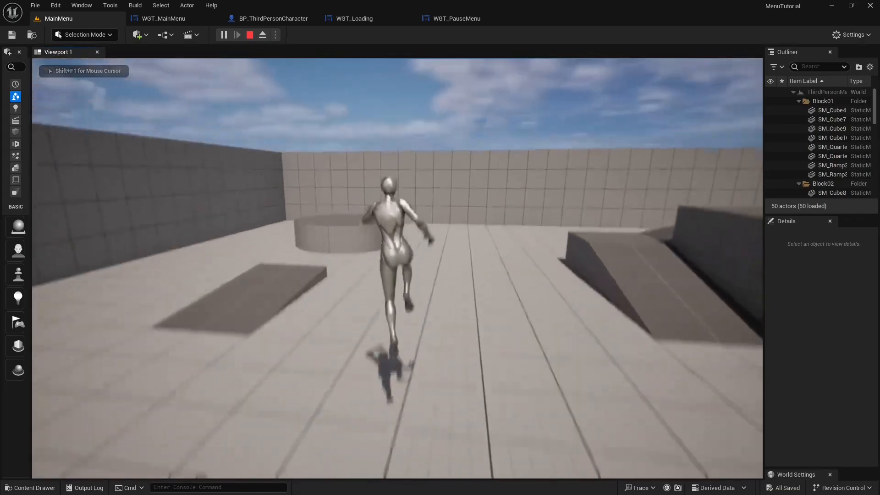
key(space)
key(space)
key(space)
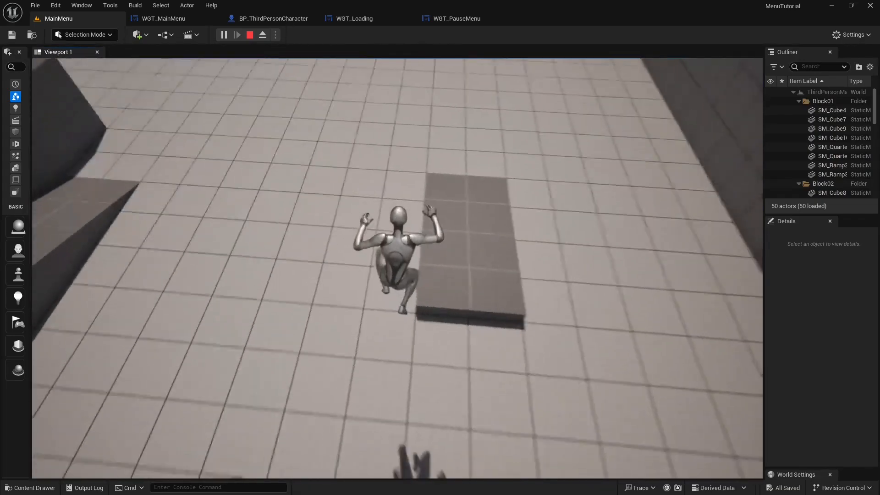
key(space)
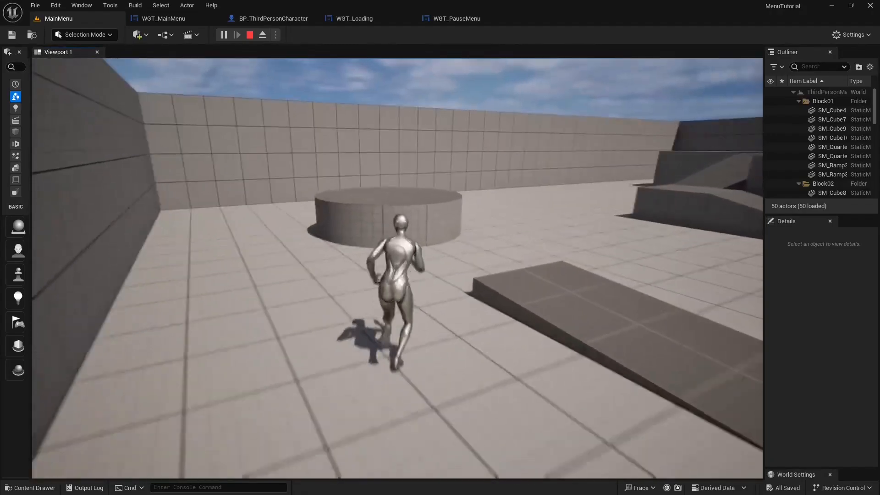
key(space)
key(space)
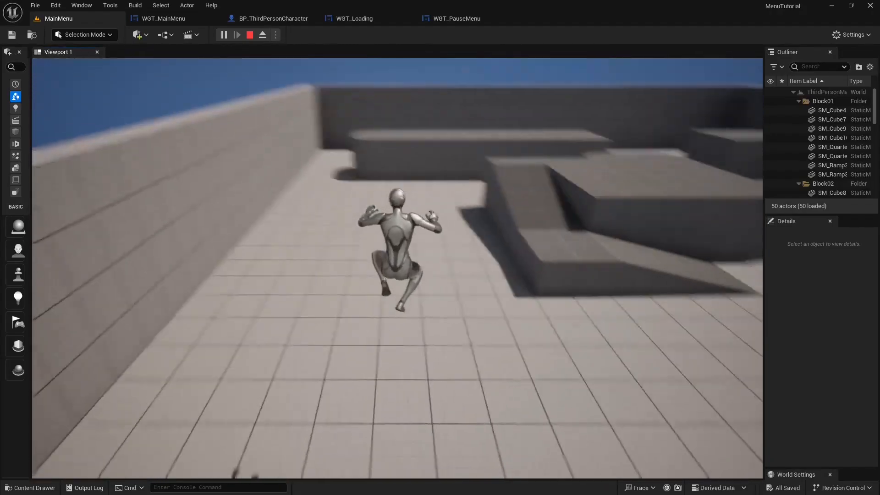
key(w)
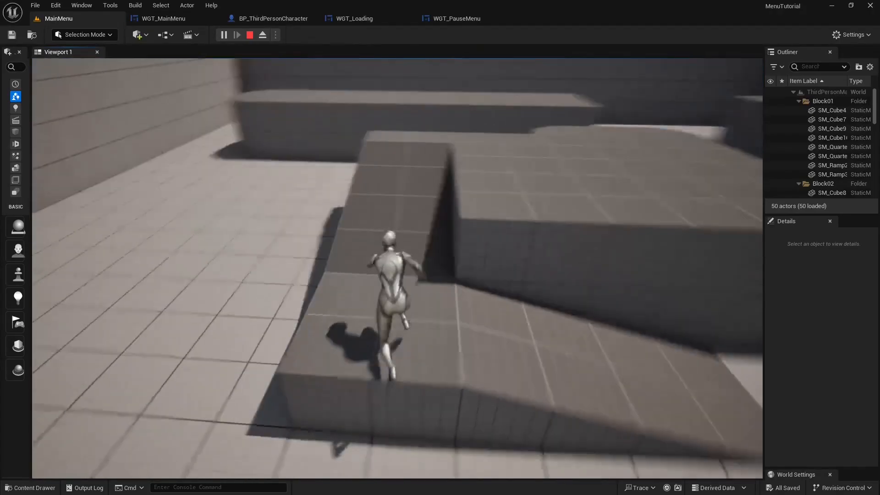
Finish the play test by running and jumping the character around the ramps, and end the play session.
key(space)
key(w)
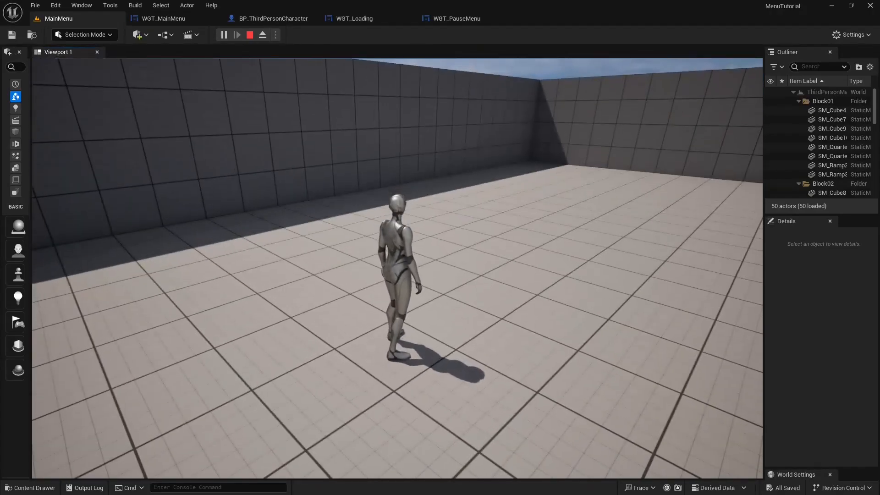
key(Escape)
Open the WGT_MainMenu widget's Designer view and select the SETTINGS button in the layout.
click(182, 22)
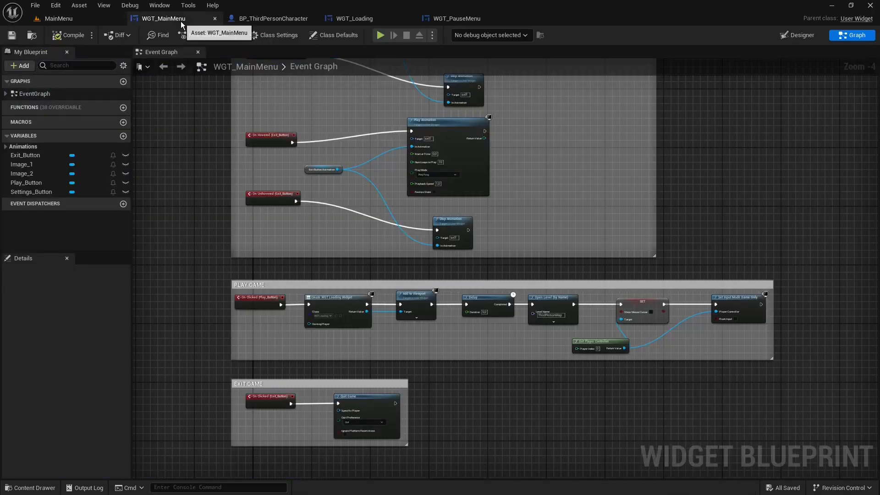
click(296, 18)
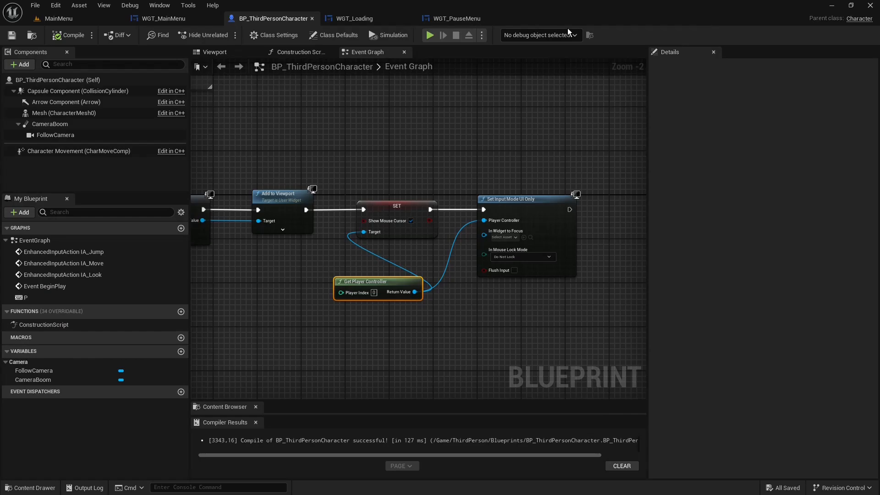
click(164, 19)
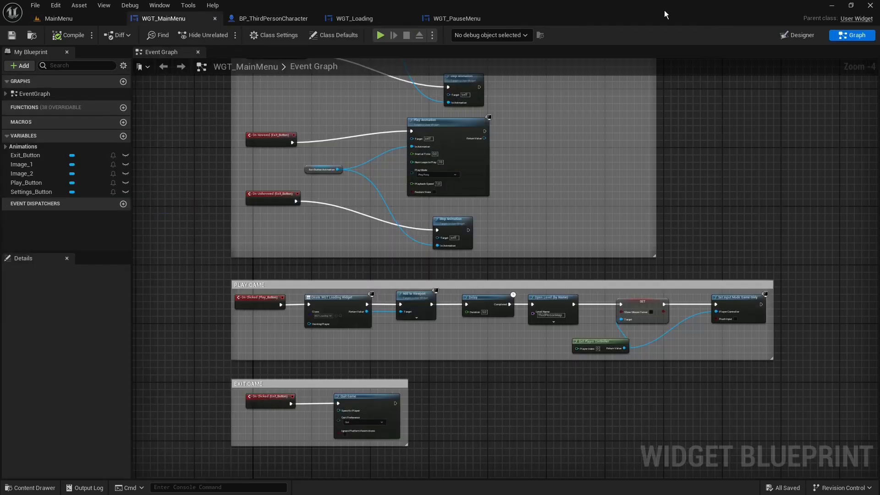
click(799, 37)
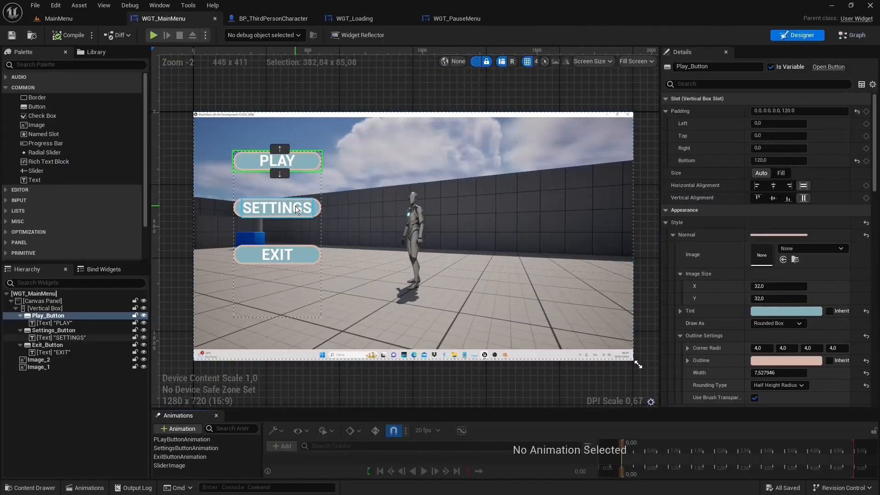
click(308, 208)
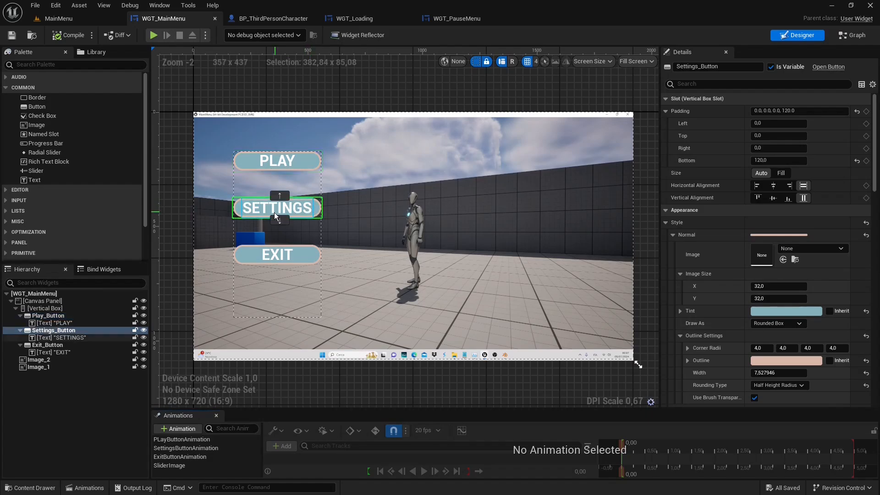